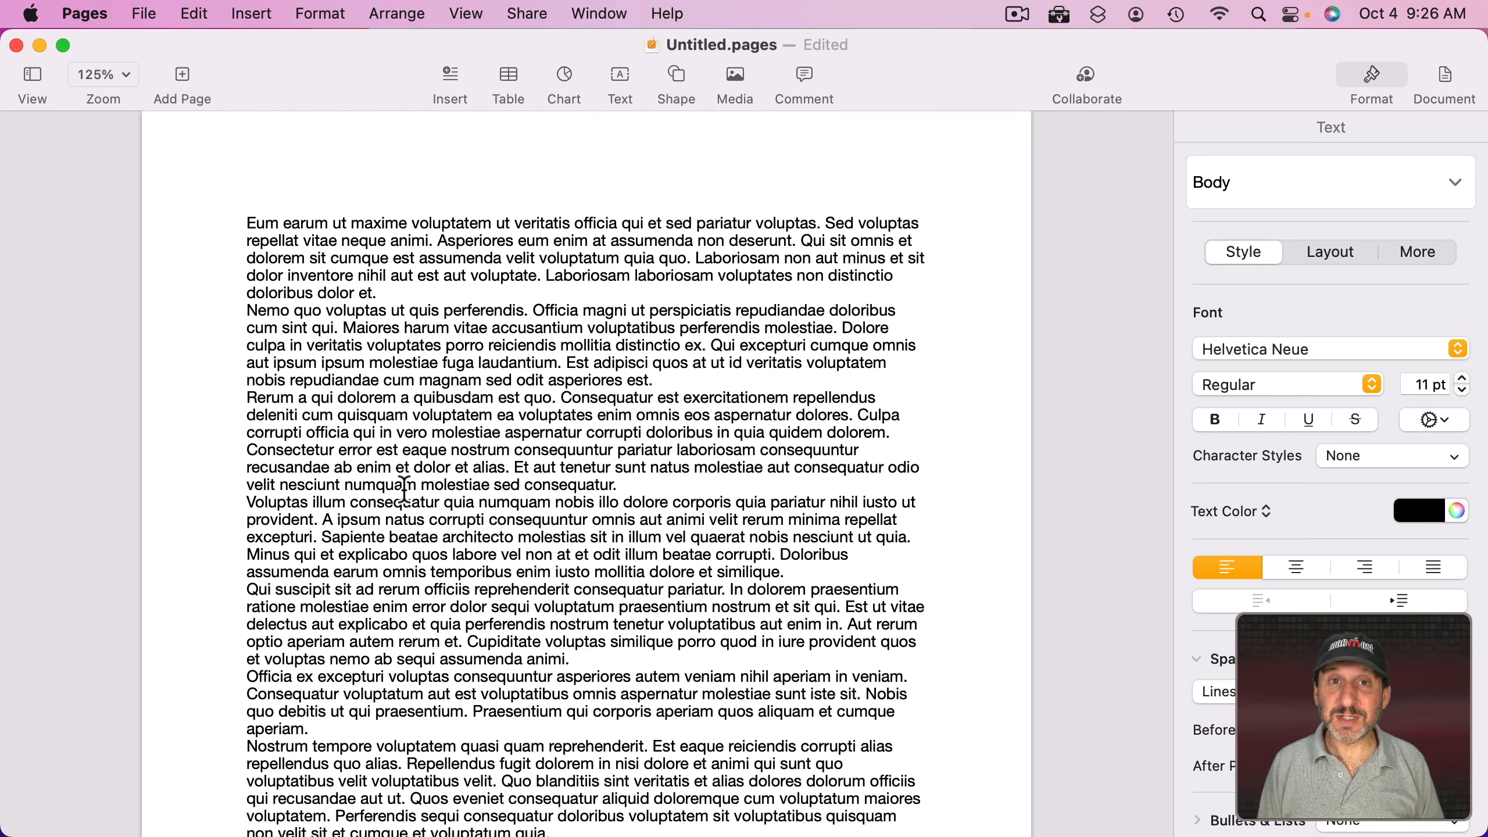
left_click(417, 577)
scroll(417, 580, "down", 10)
scroll(417, 578, "down", 15)
scroll(417, 578, "down", 15)
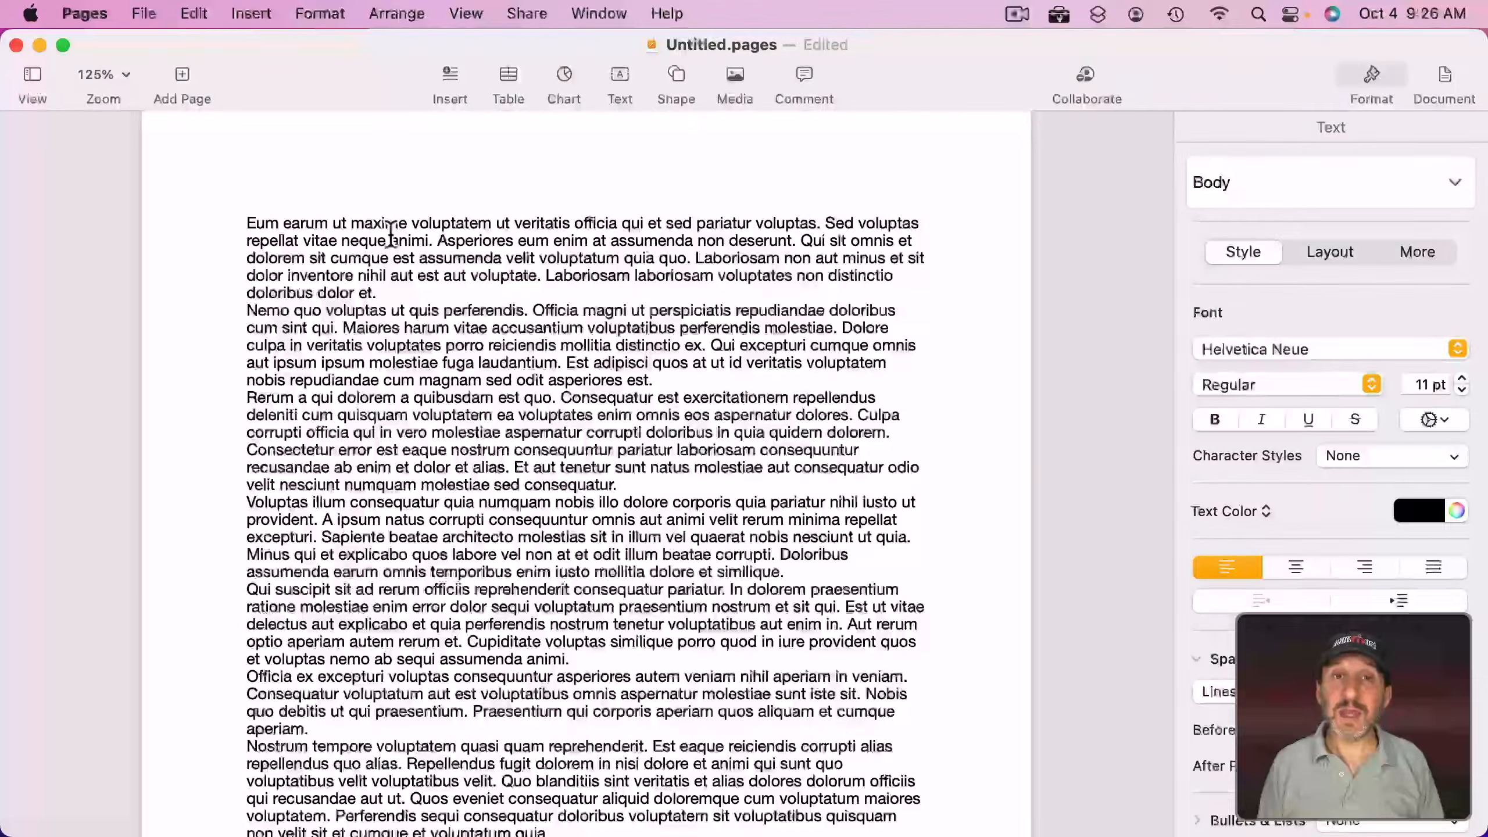
left_click(142, 18)
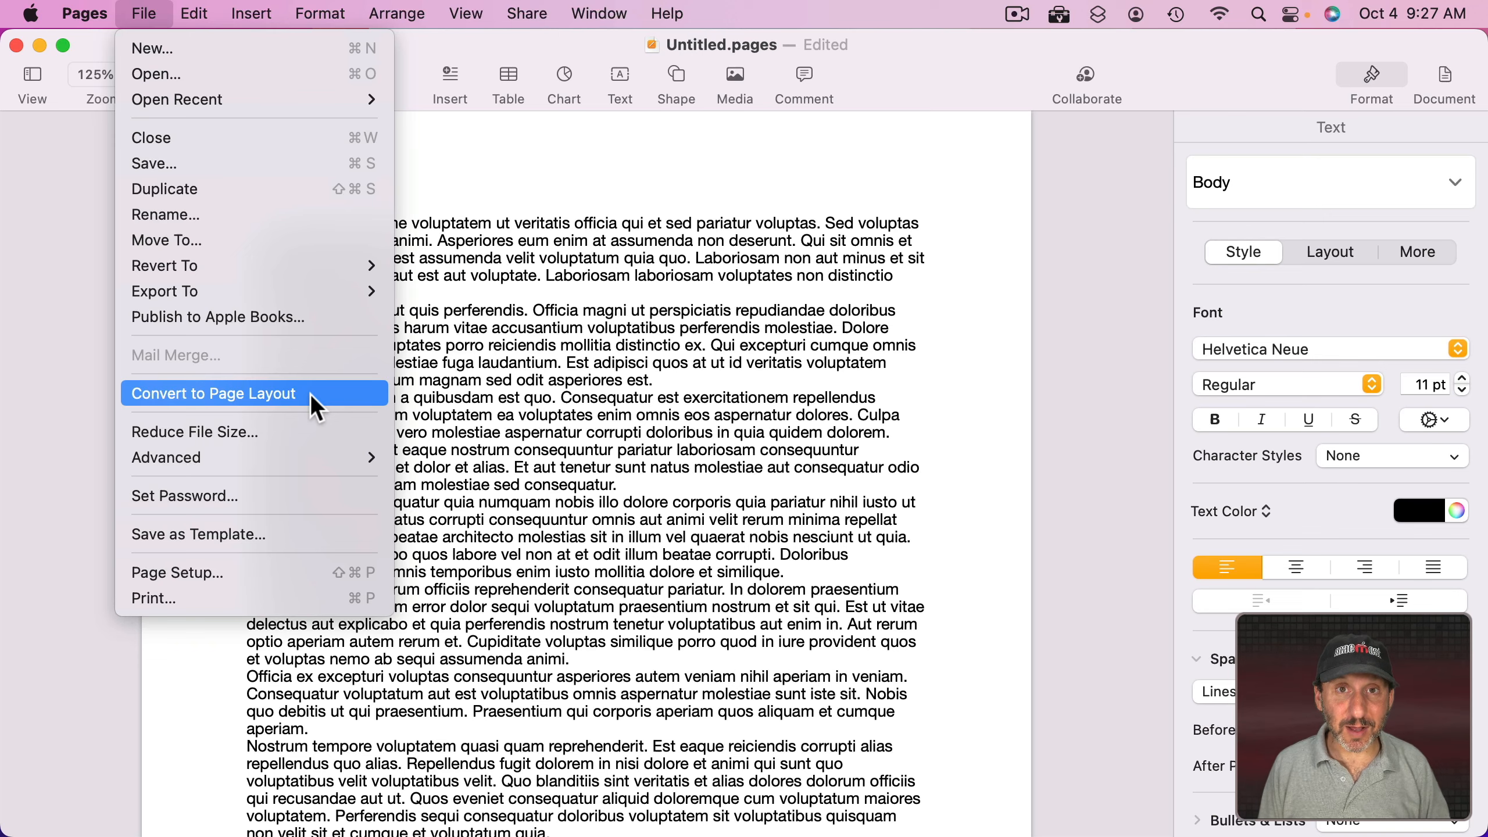
left_click(571, 183)
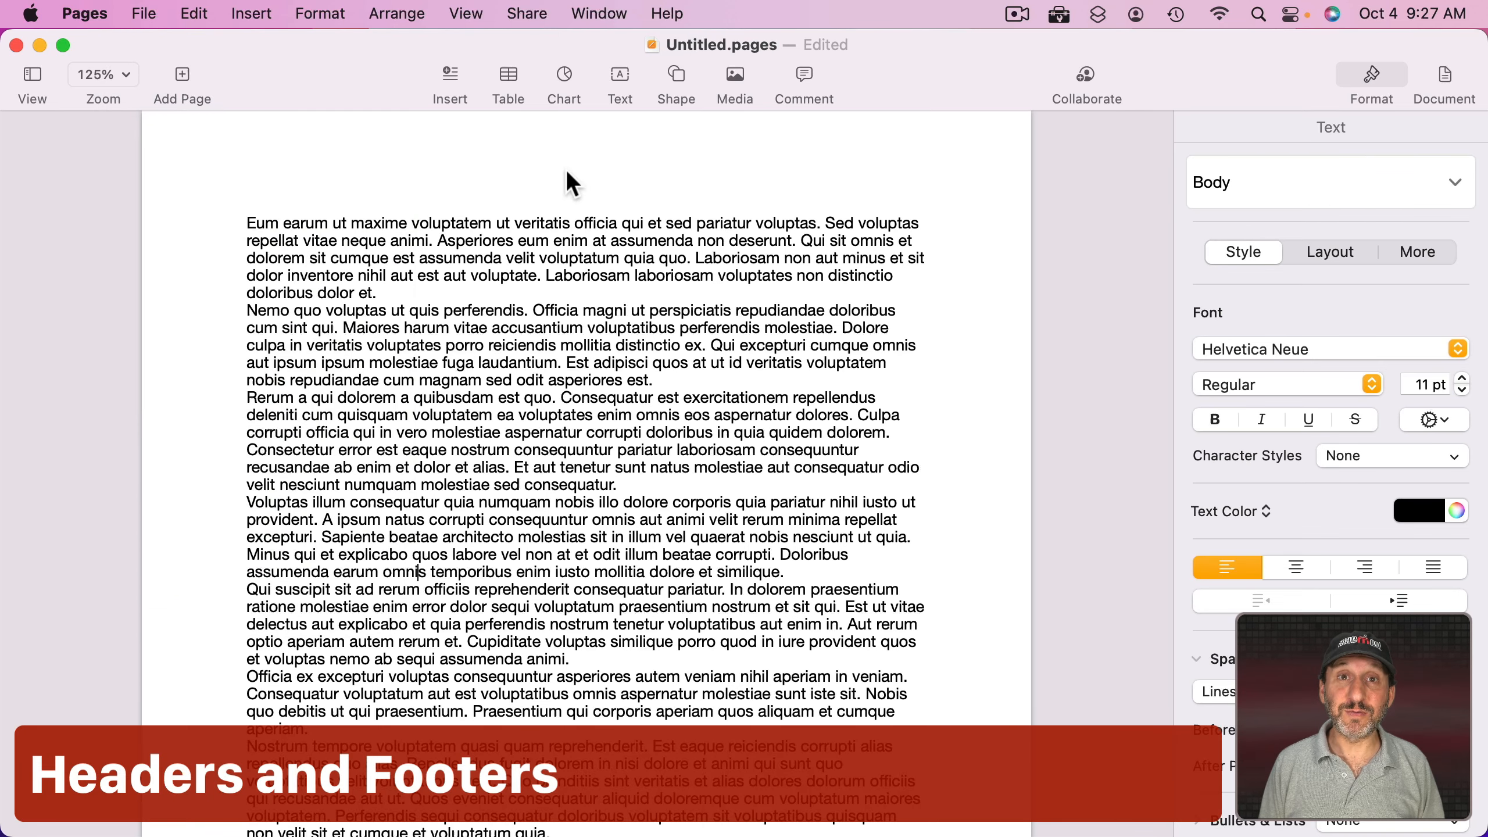
Step: Insert an automatic page number in the centre header field of the first page and check it on the following pages
mouse_move(312, 185)
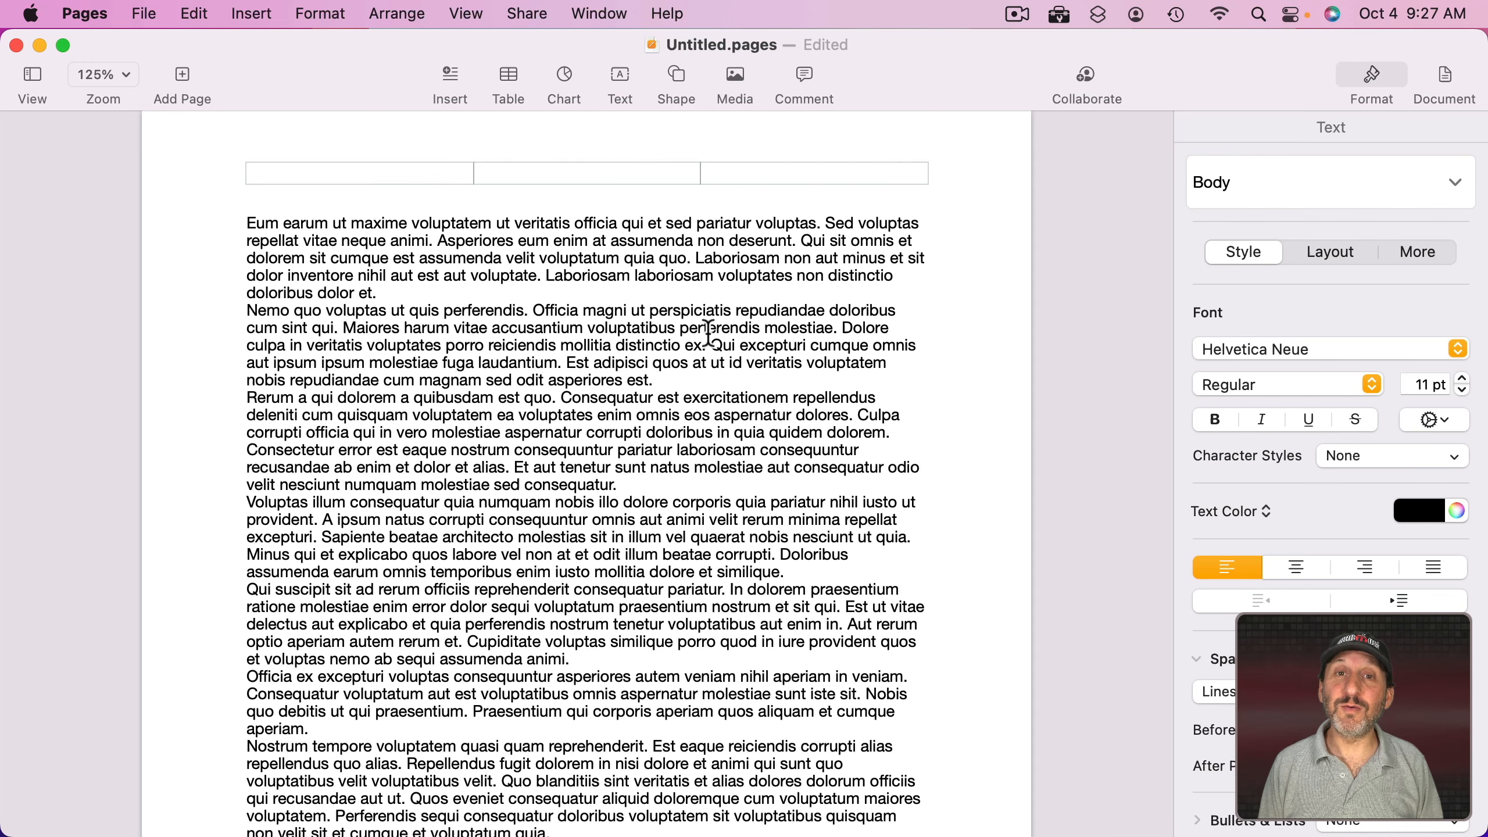
scroll(707, 331, "down", 10)
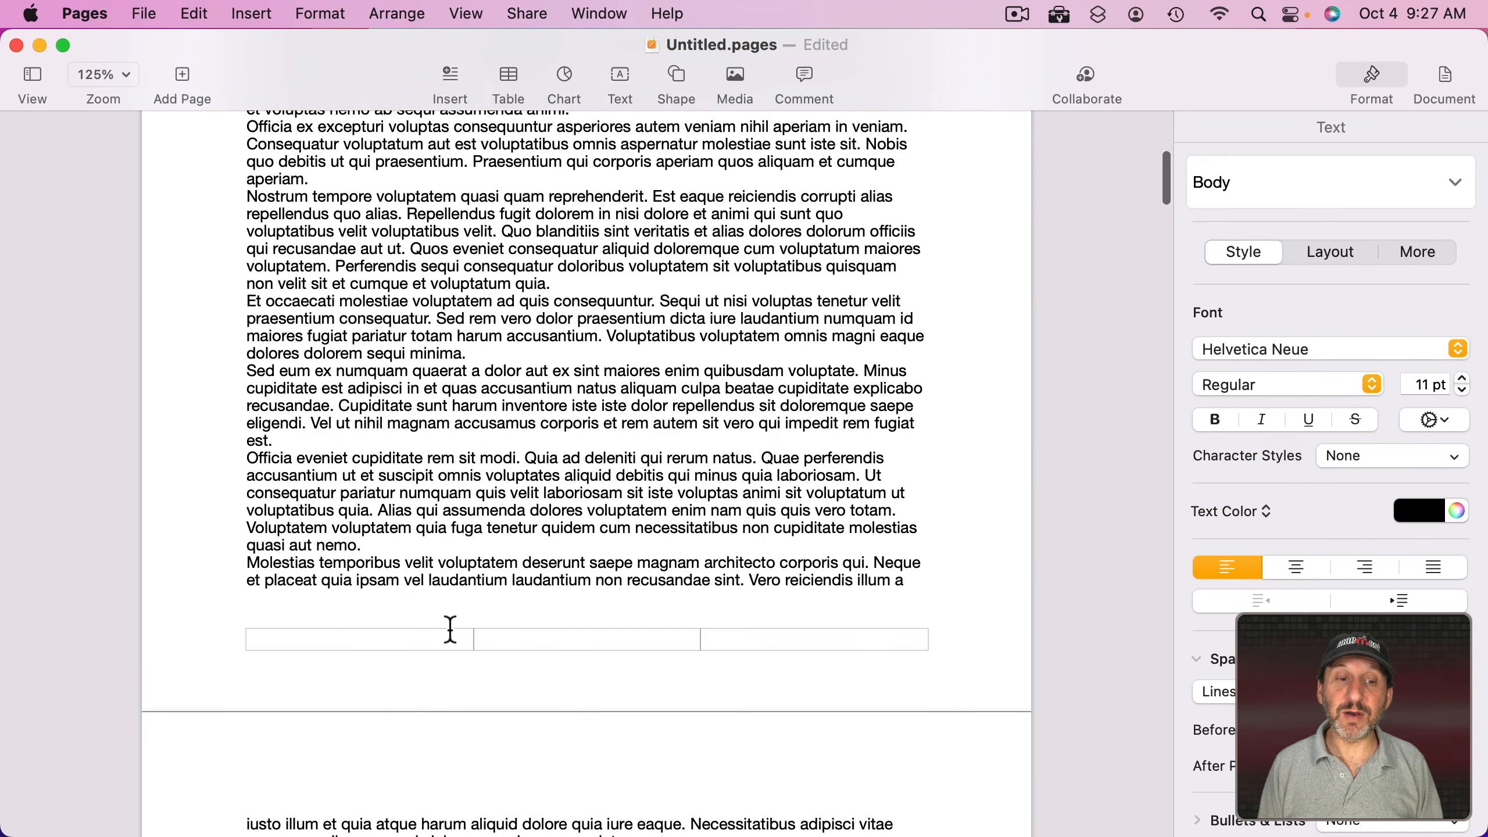
scroll(696, 524, "up", 10)
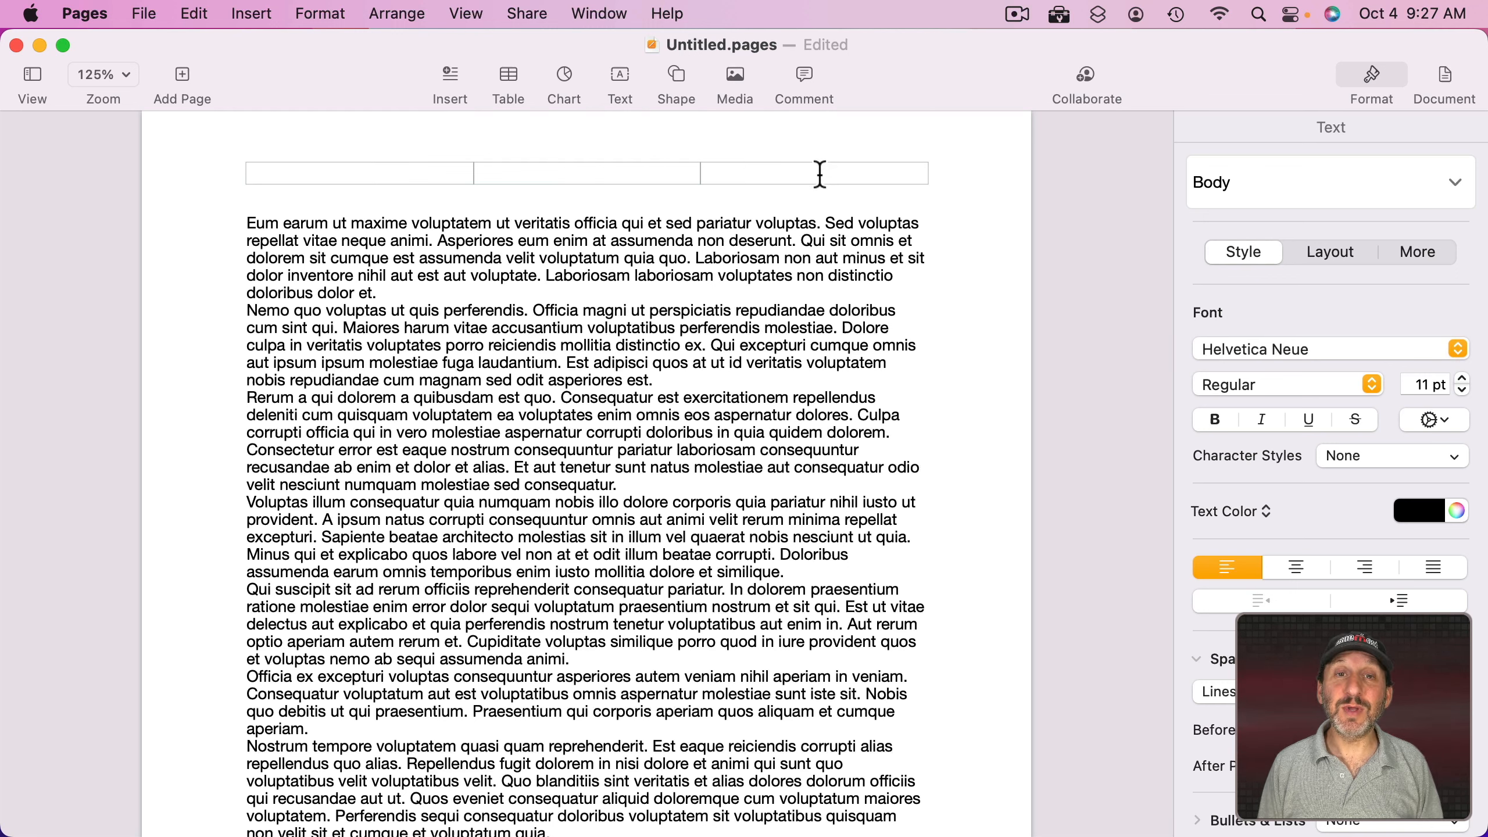
left_click(580, 173)
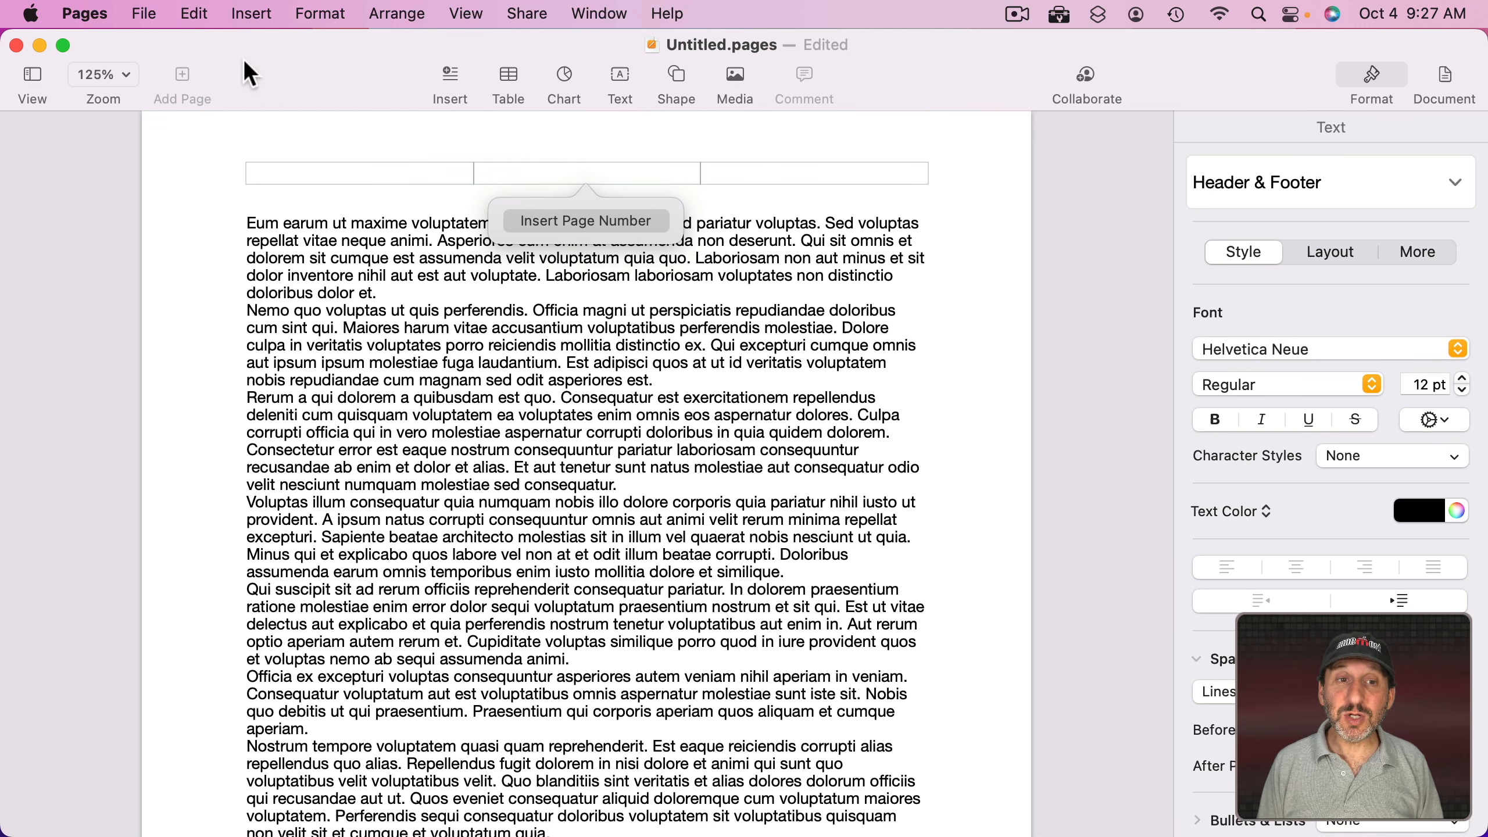
left_click(252, 13)
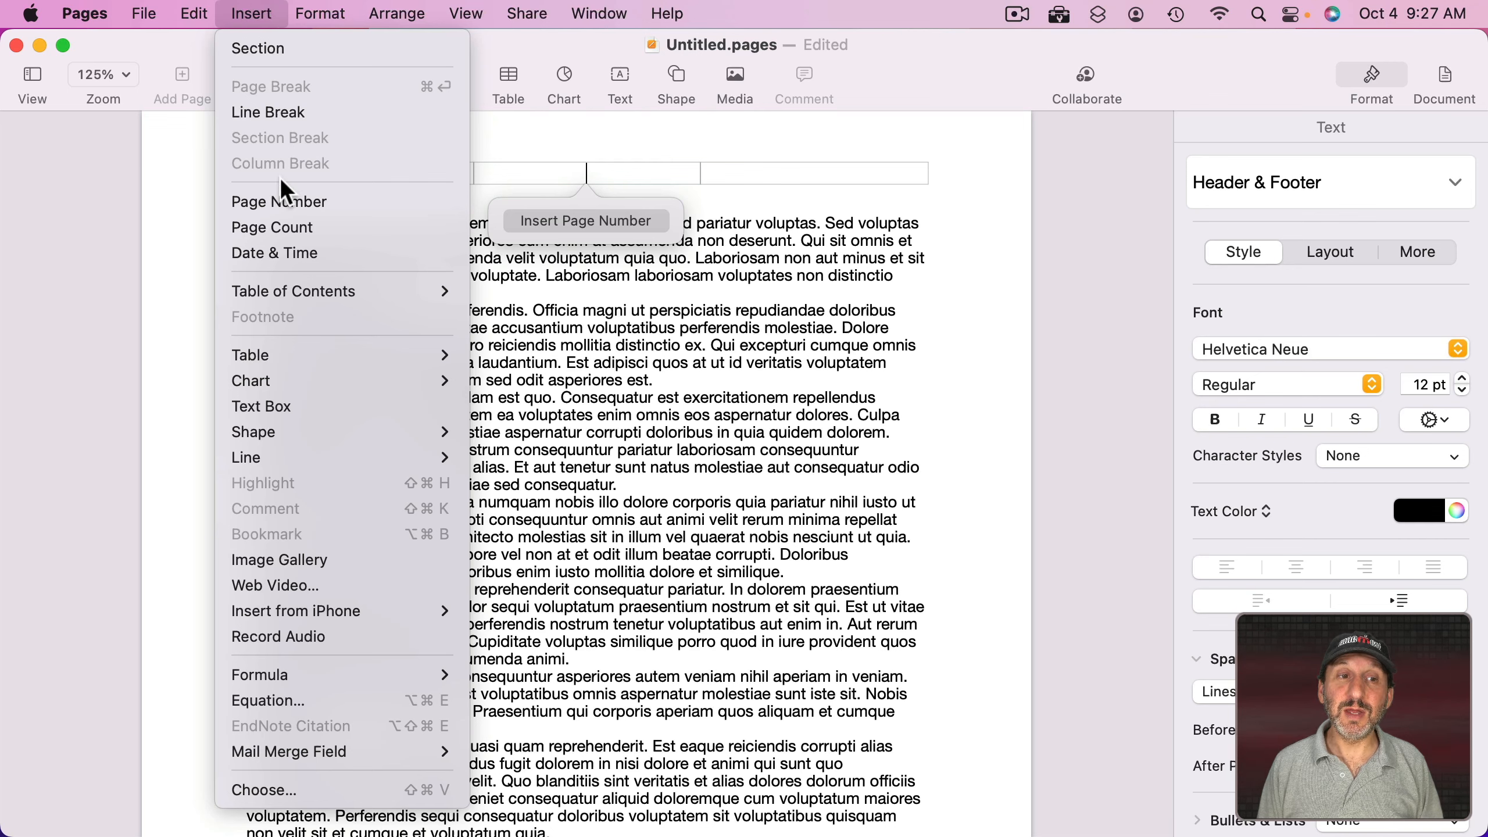
left_click(280, 201)
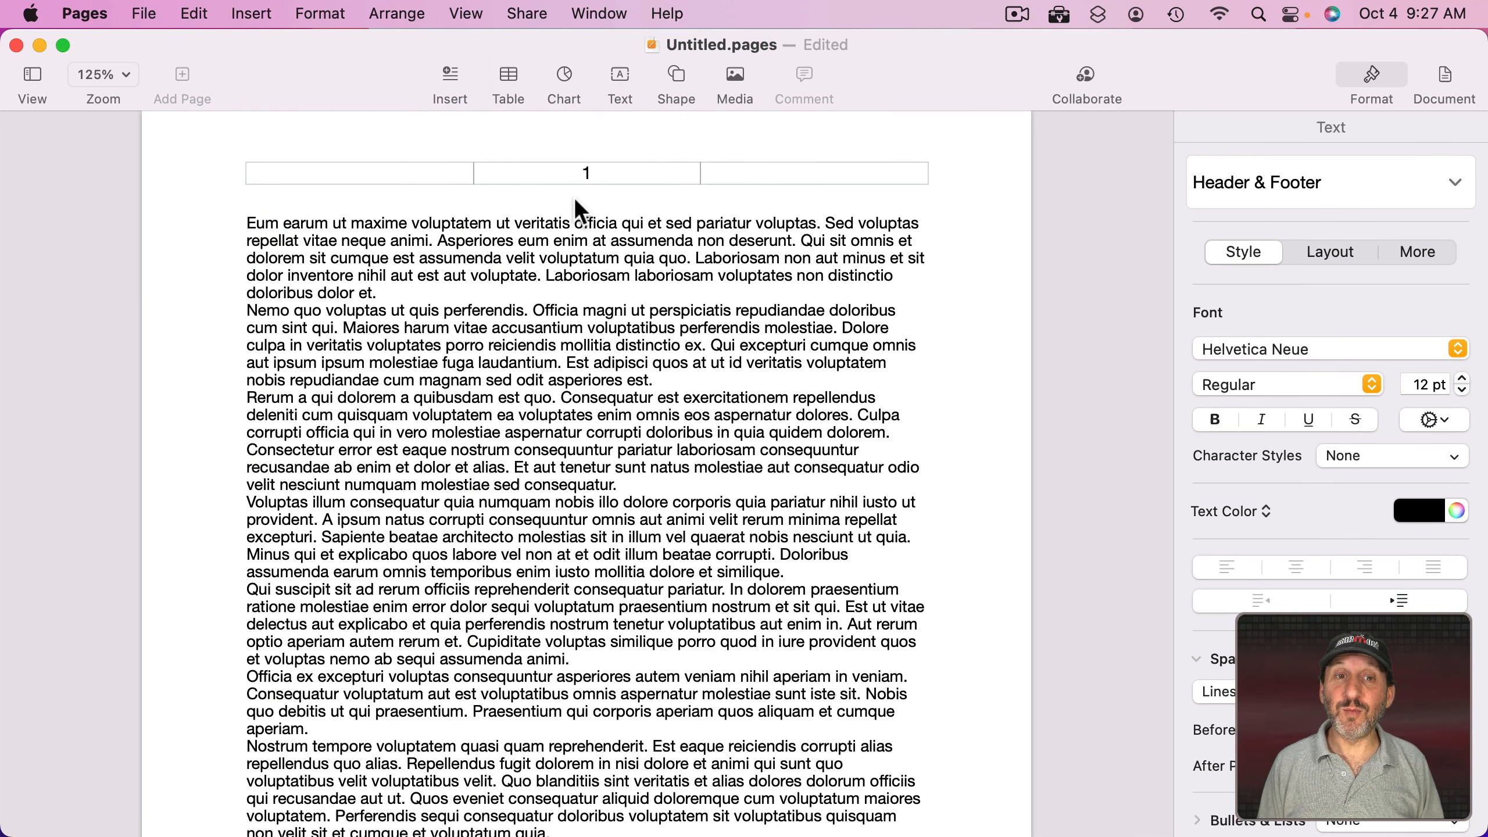
left_click(212, 216)
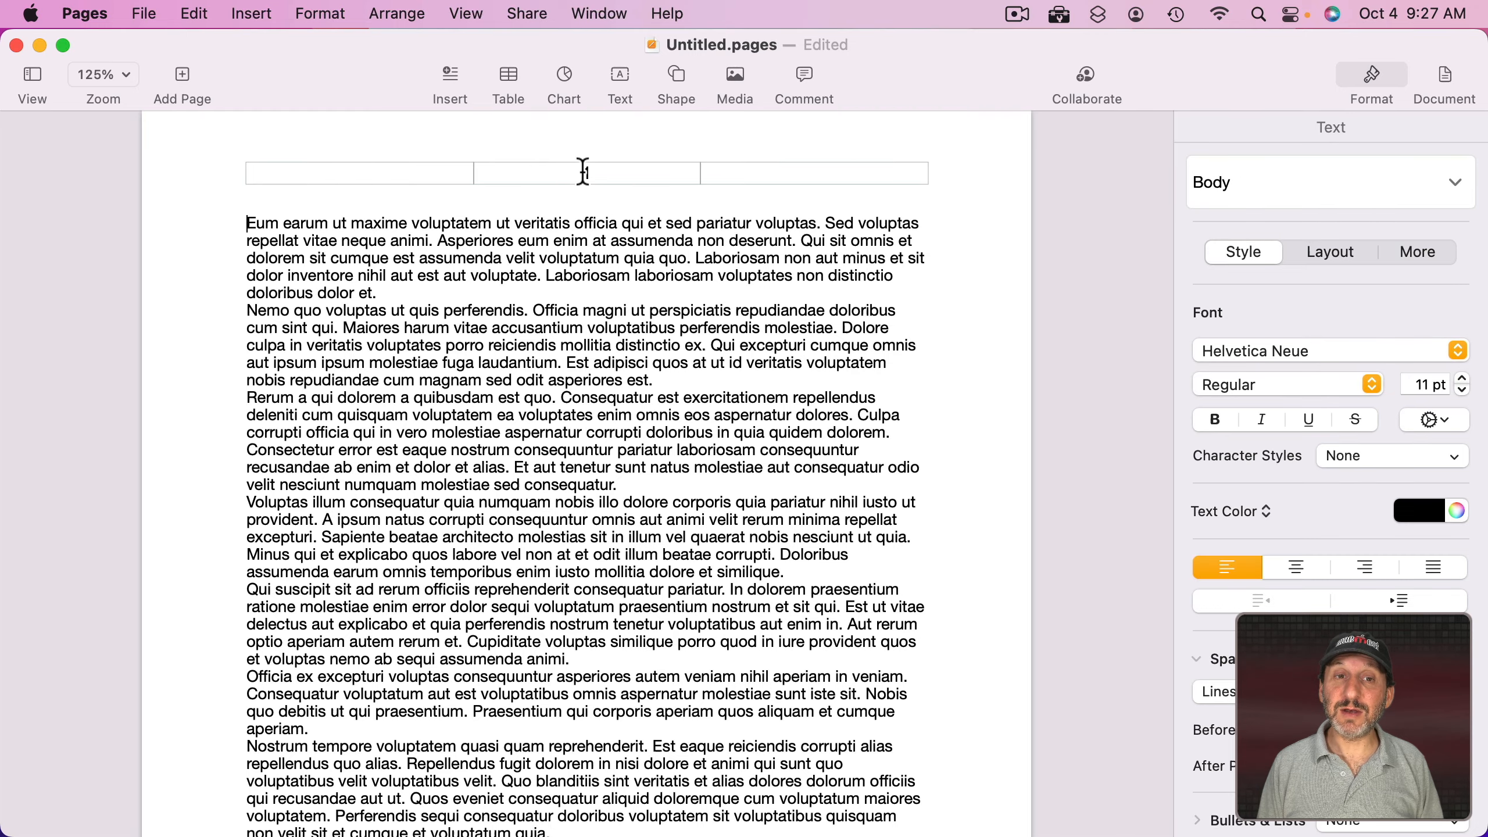
scroll(615, 432, "down", 15)
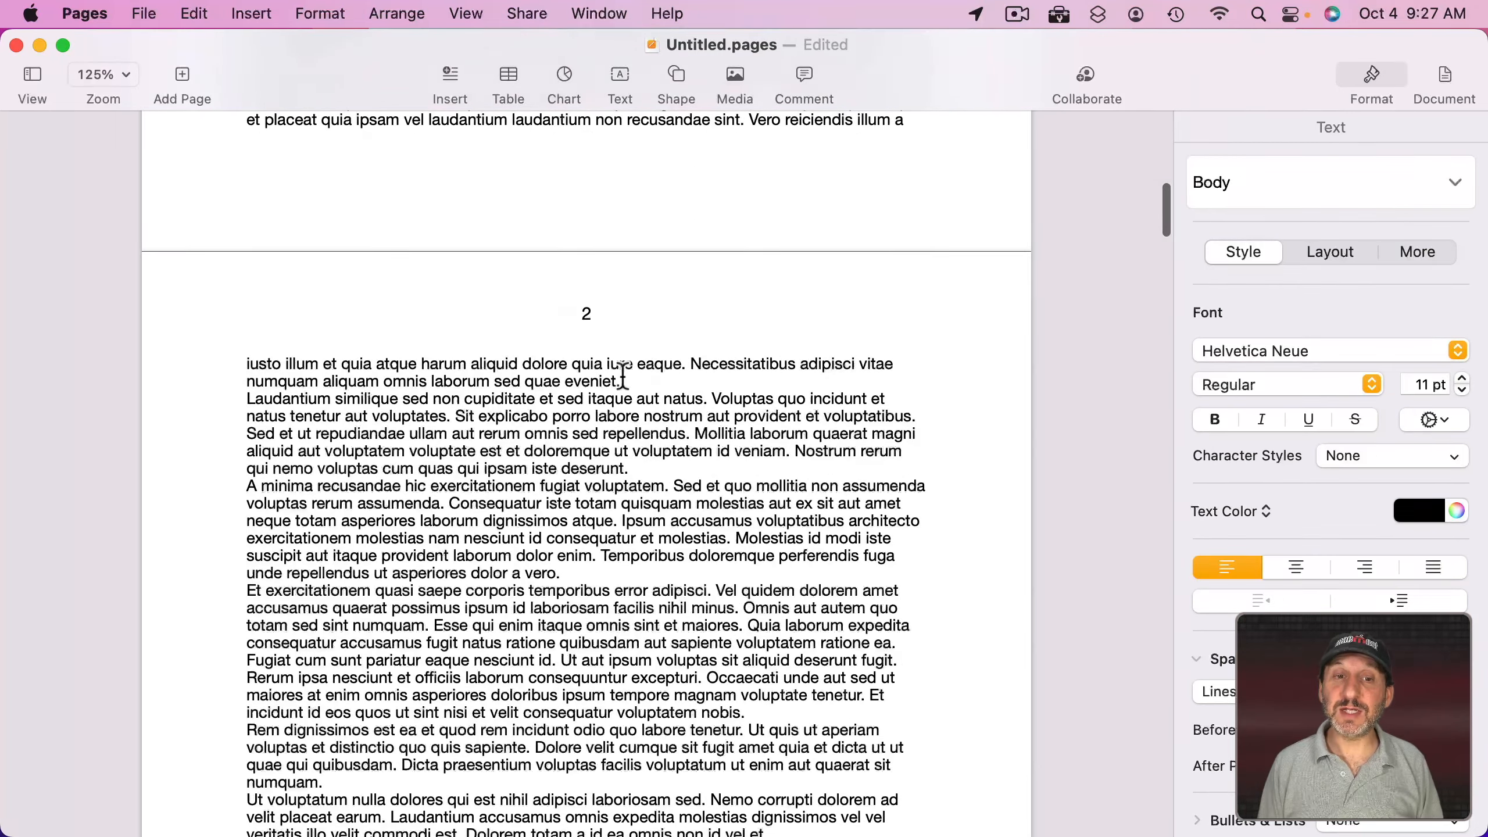
scroll(622, 375, "down", 15)
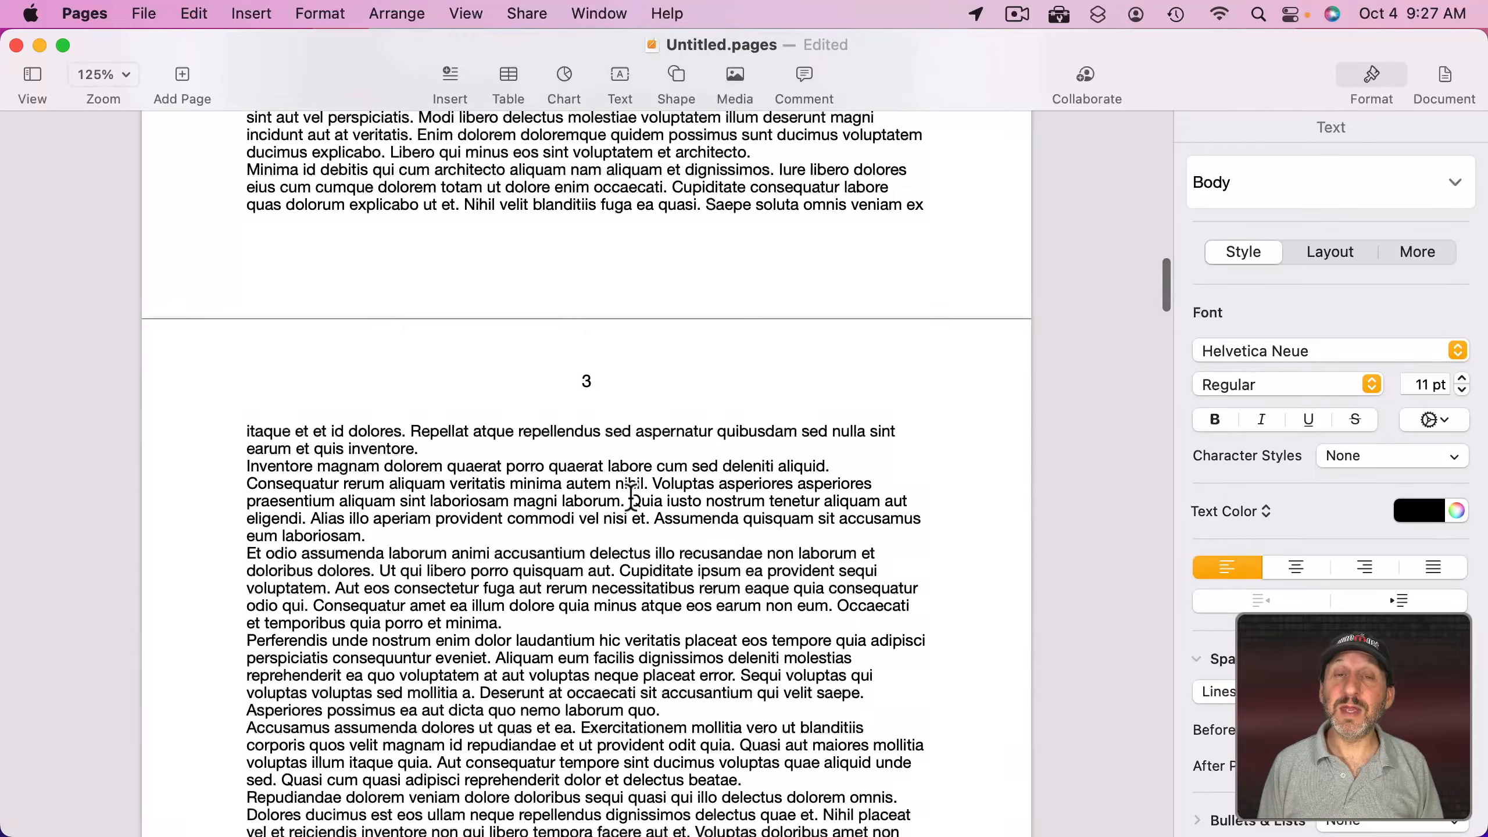
scroll(630, 497, "up", 20)
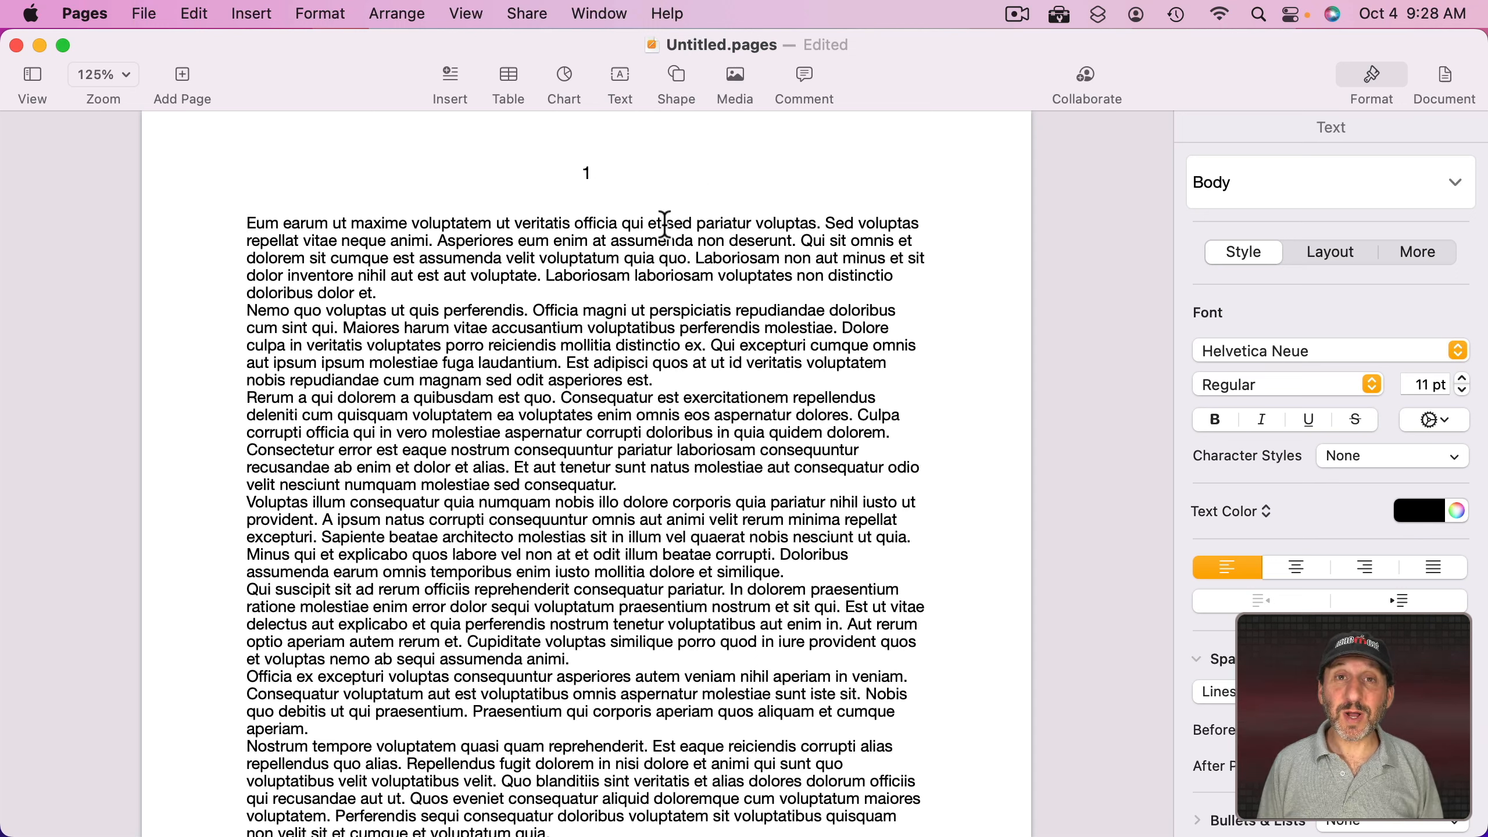
Step: Open the document's section settings and look through the page number formats, keeping 1, 2, 3
left_click(1439, 73)
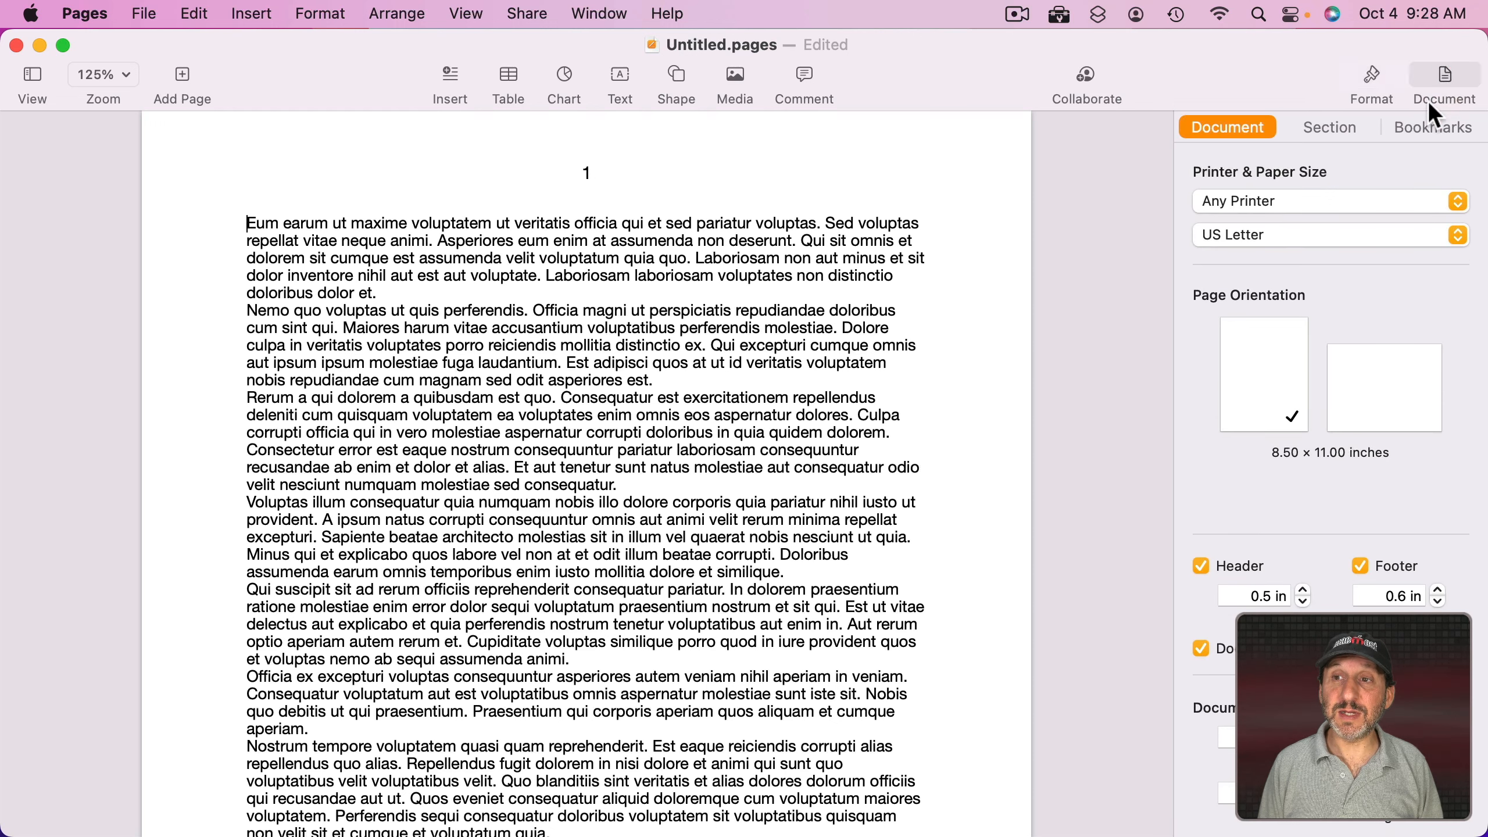
left_click(1331, 130)
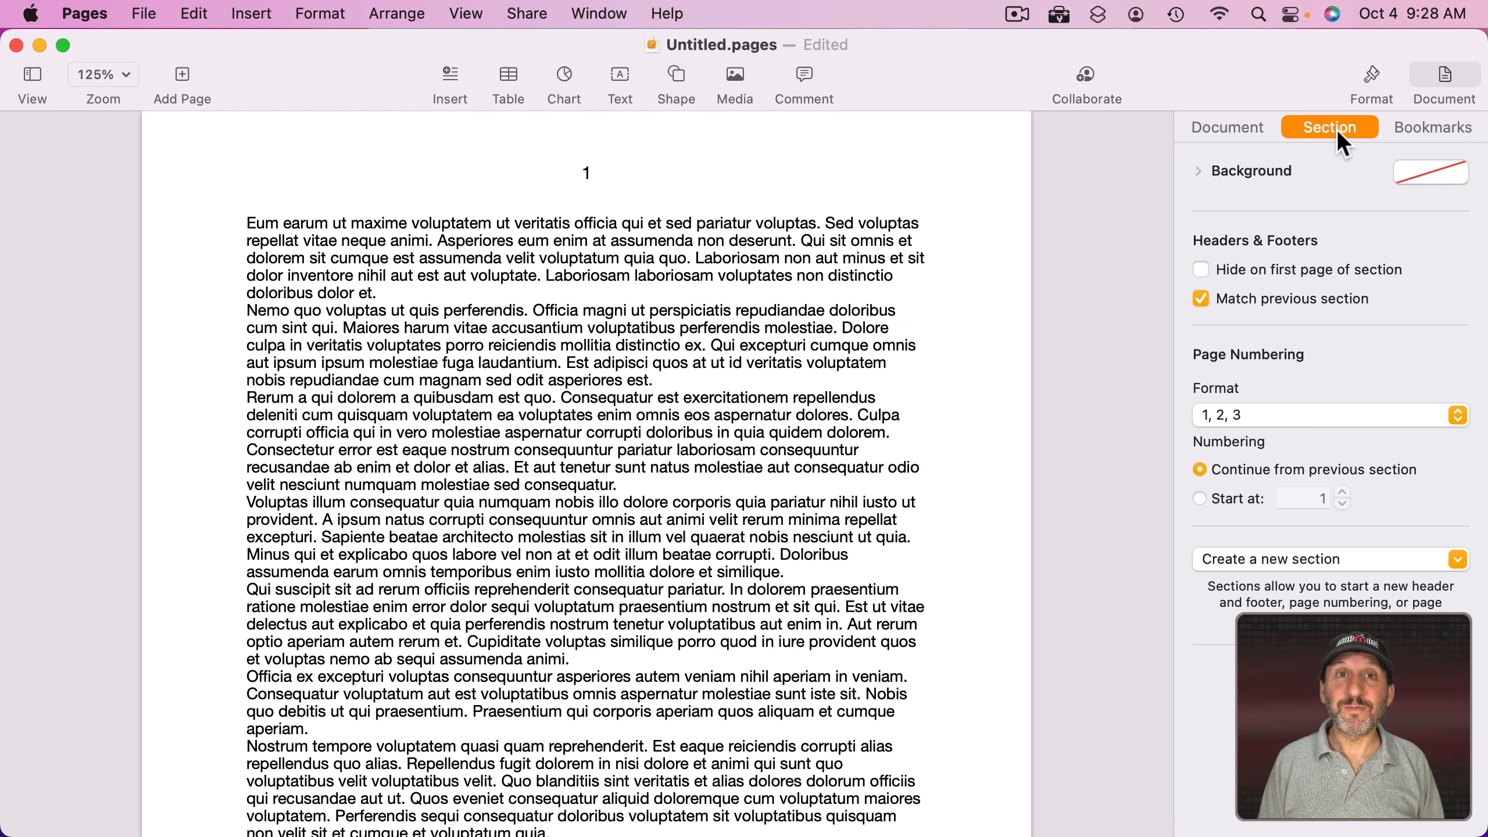
left_click(1252, 416)
left_click(1278, 359)
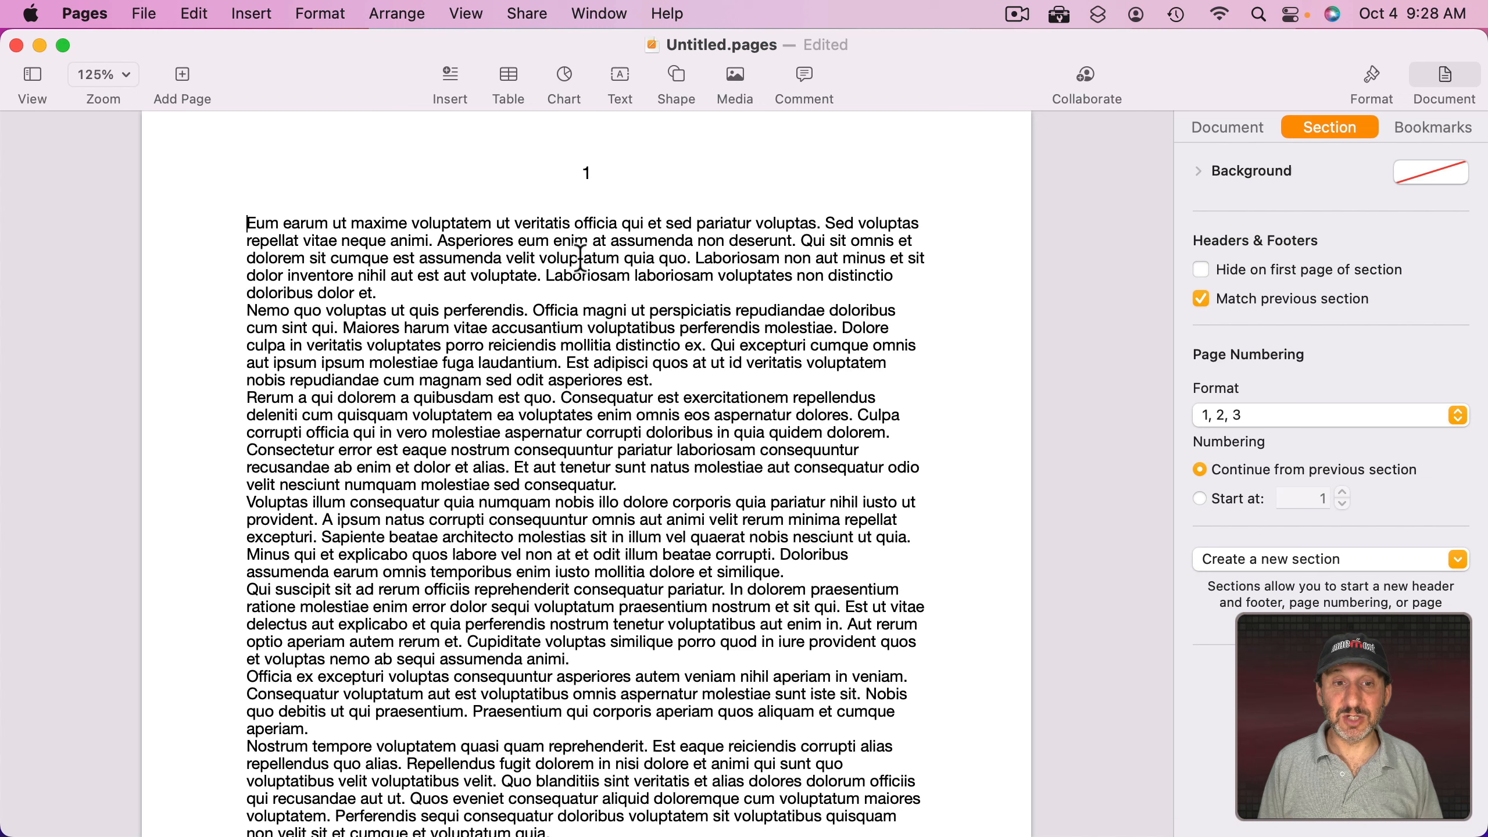
Step: Set the section's page numbering to start at 37 and check the number on the following page
left_click(1199, 498)
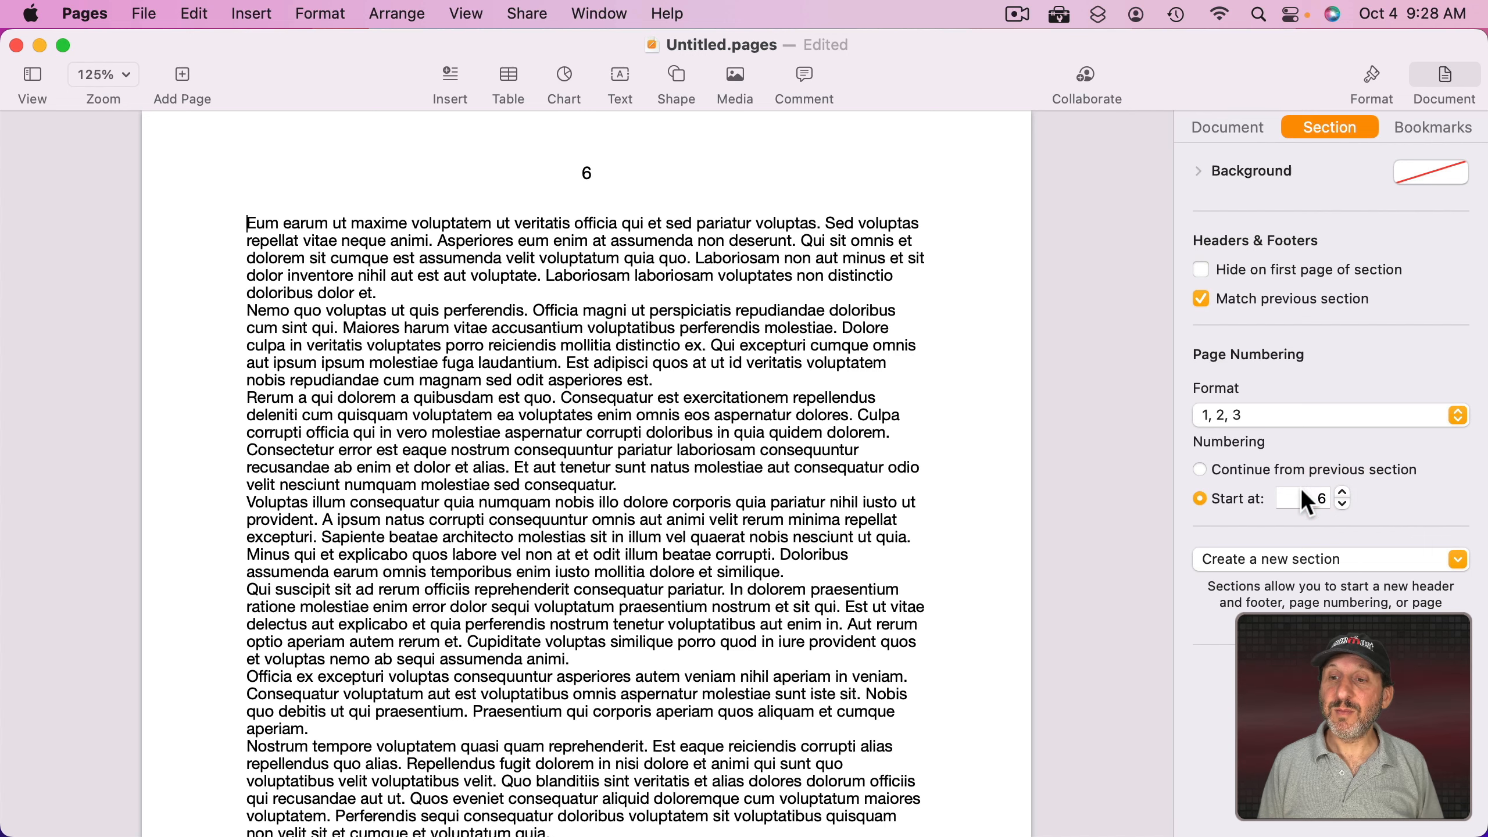
type("37")
key("Return")
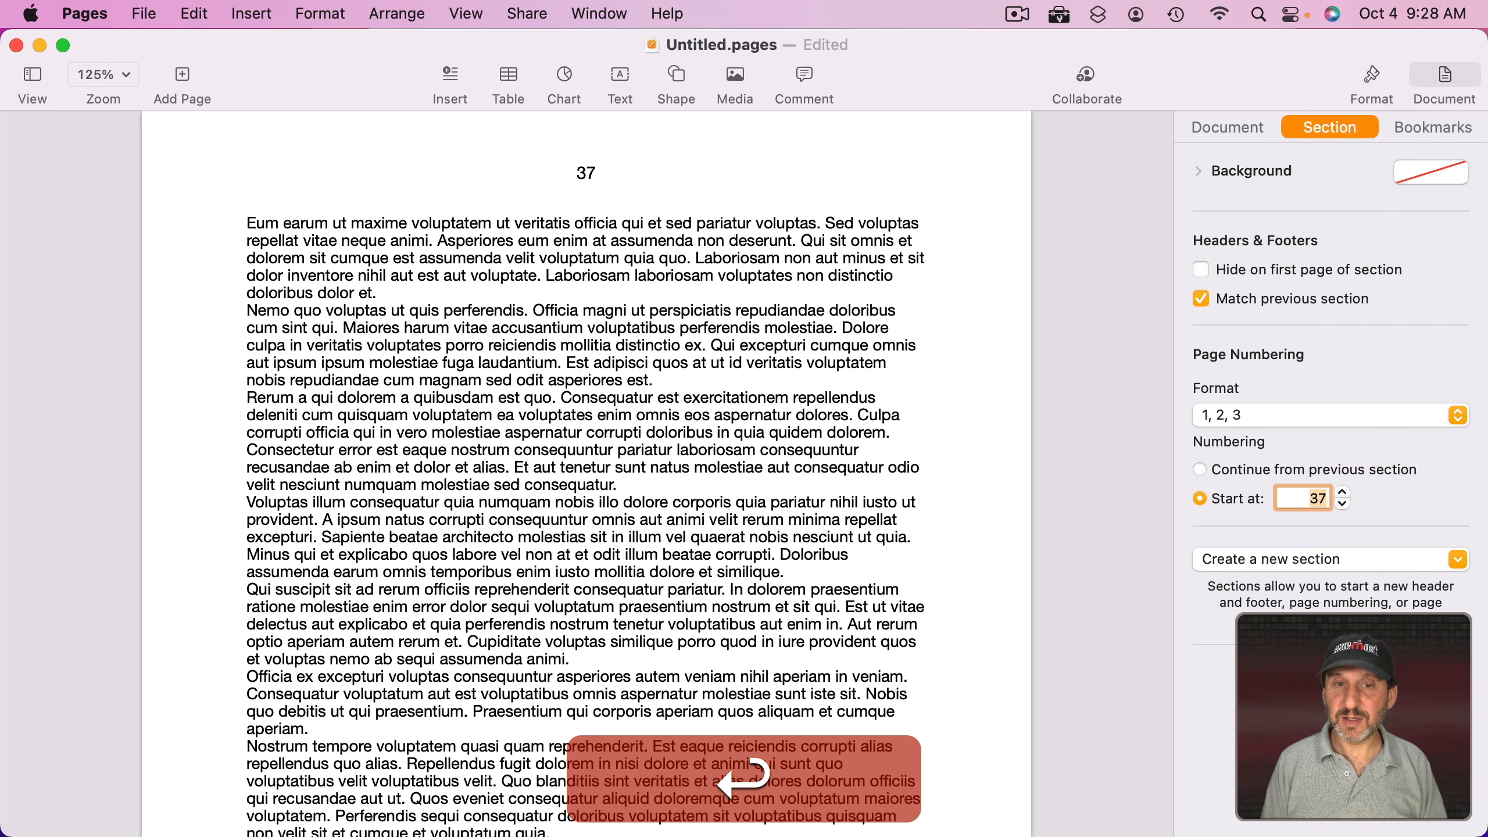
scroll(720, 342, "down", 15)
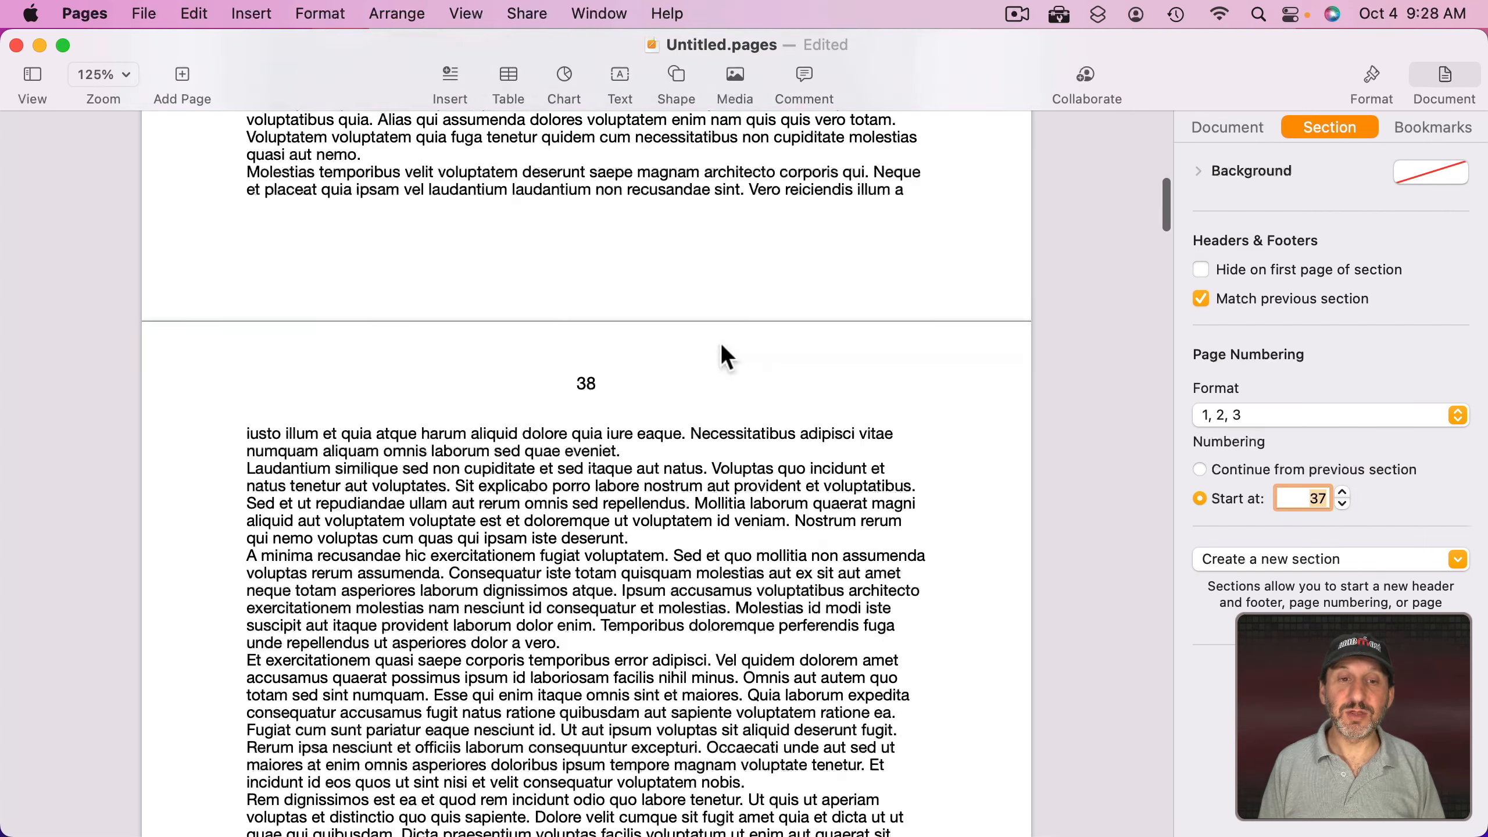
scroll(721, 342, "up", 15)
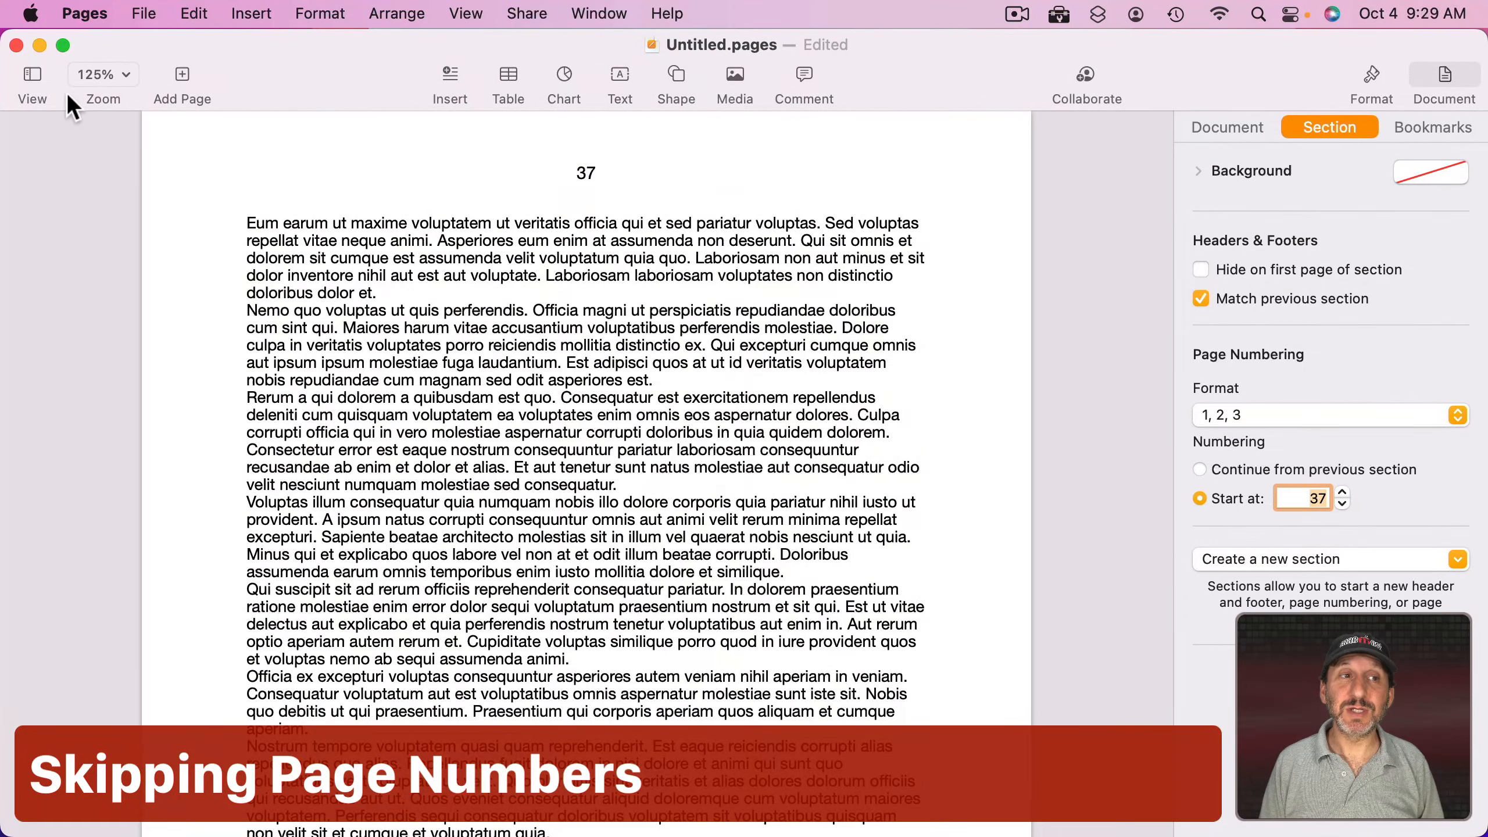
Step: Show the page thumbnails alongside the document
left_click(50, 75)
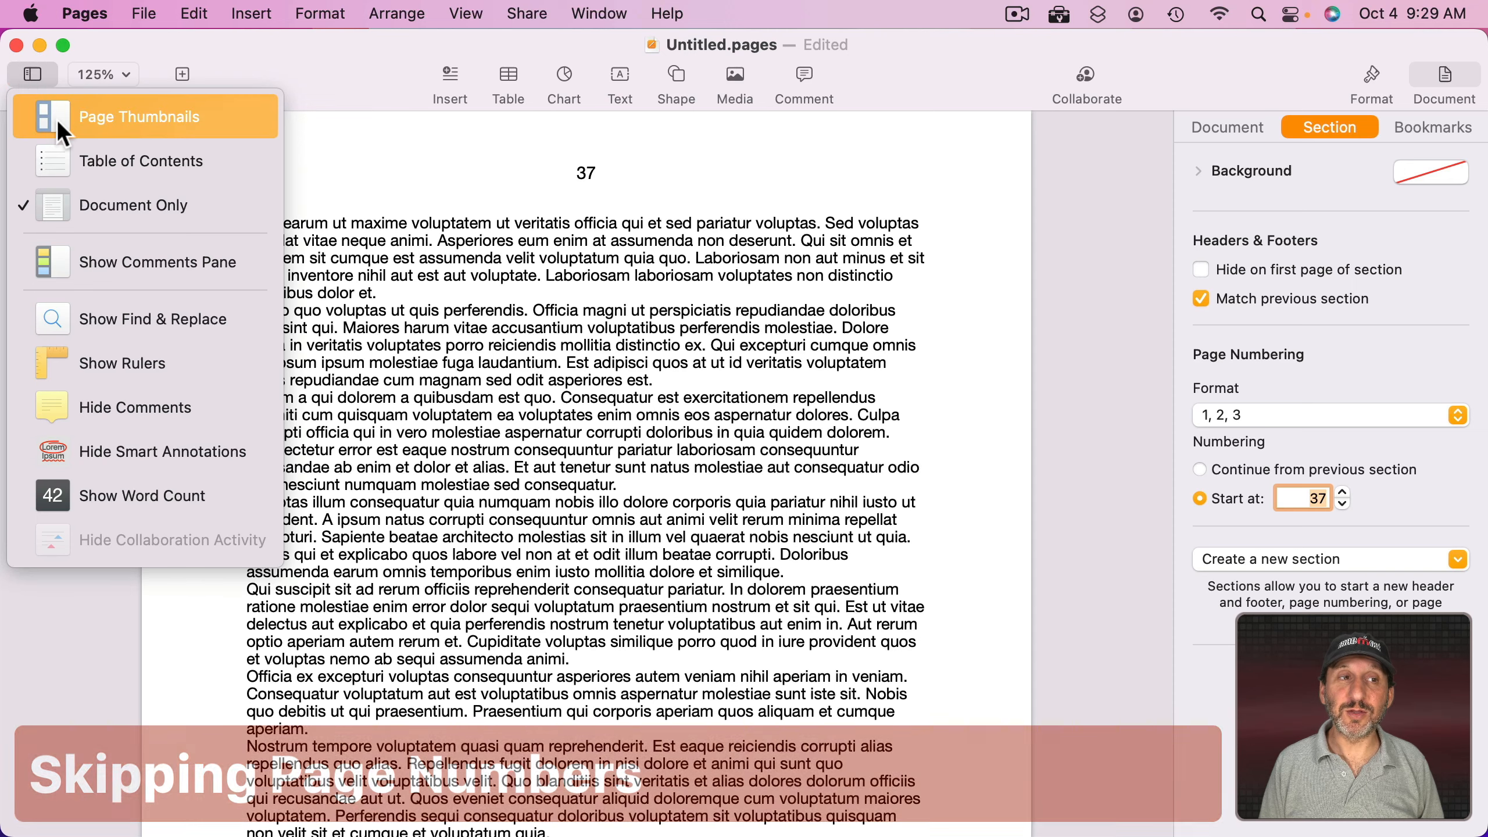
left_click(56, 119)
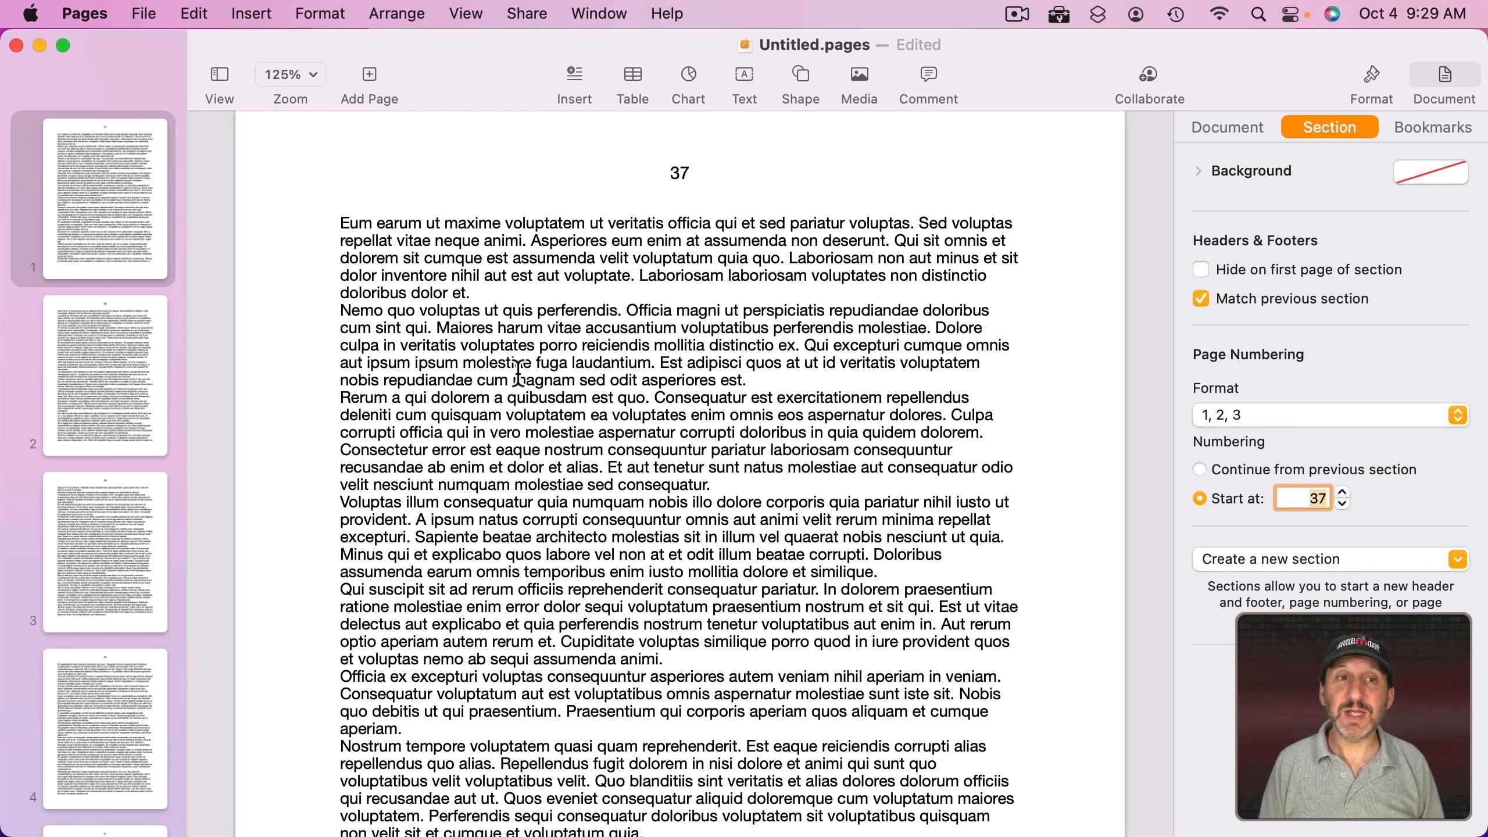
left_click(250, 13)
left_click(264, 11)
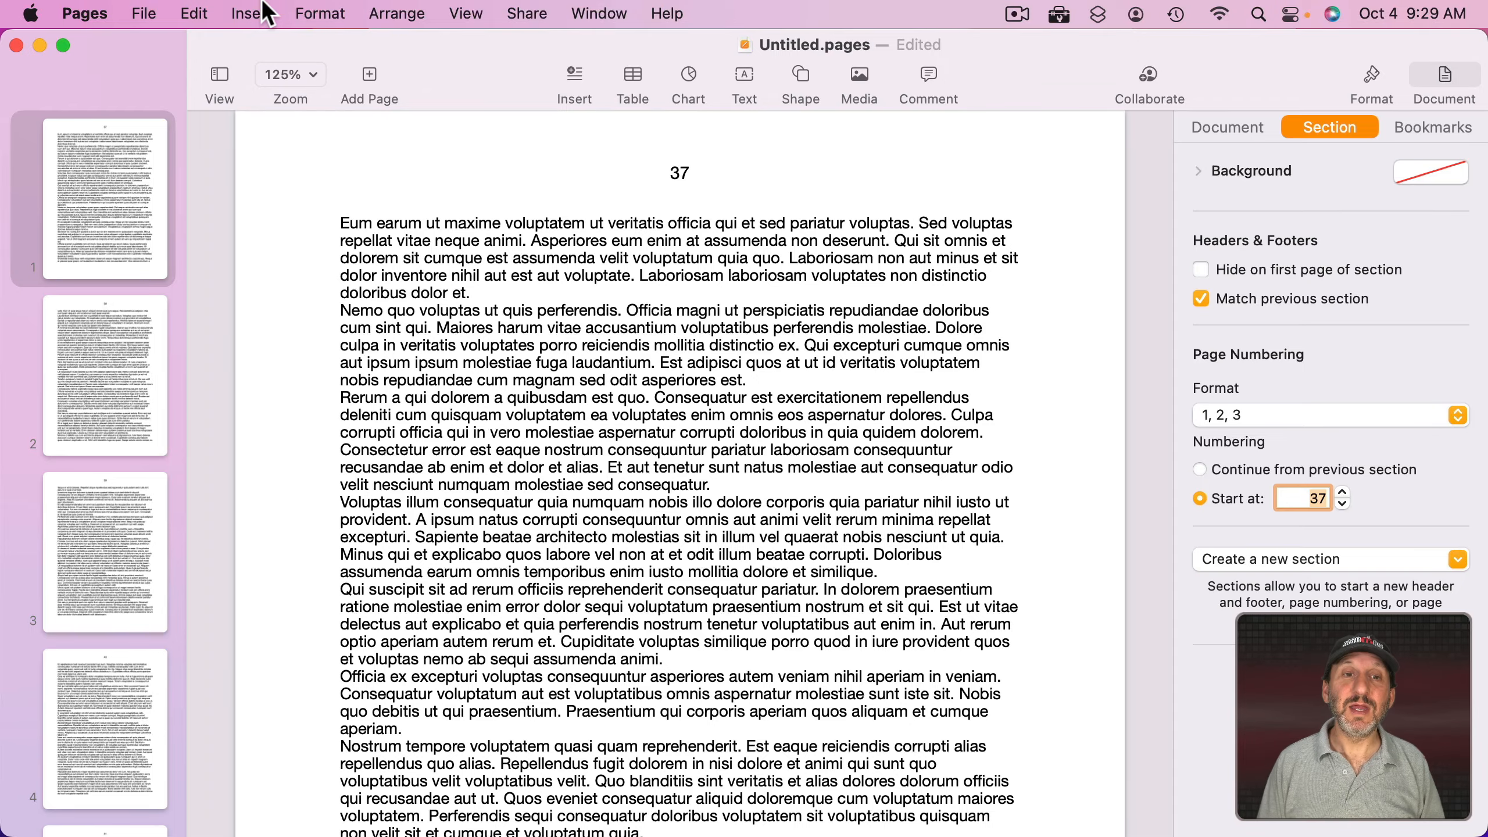
Step: Insert a section break on the fourth page, directly before the paragraph beginning "Nam aut omnis consequatur"
scroll(504, 493, "down", 20)
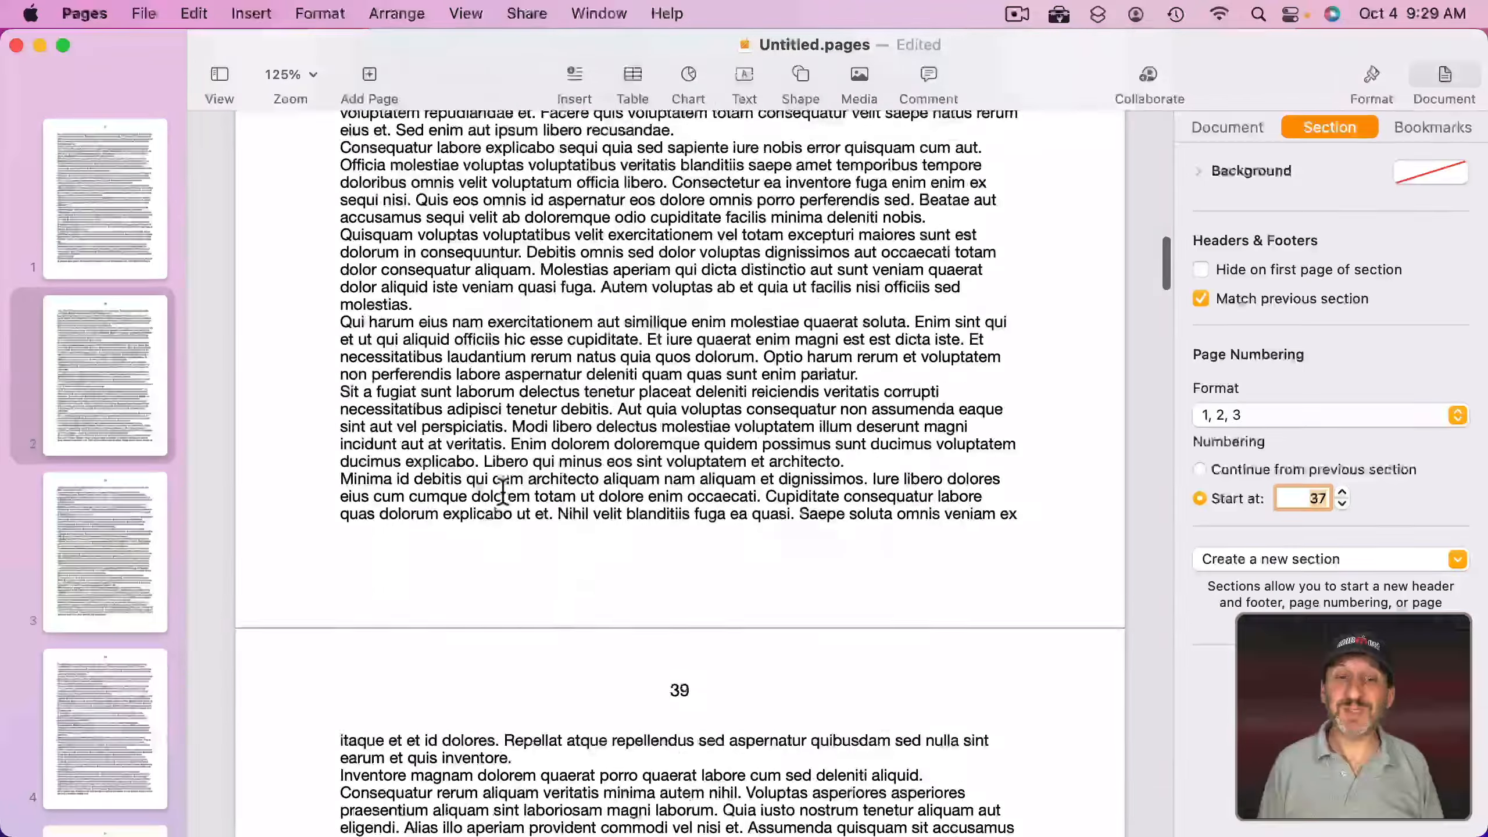
scroll(503, 493, "down", 20)
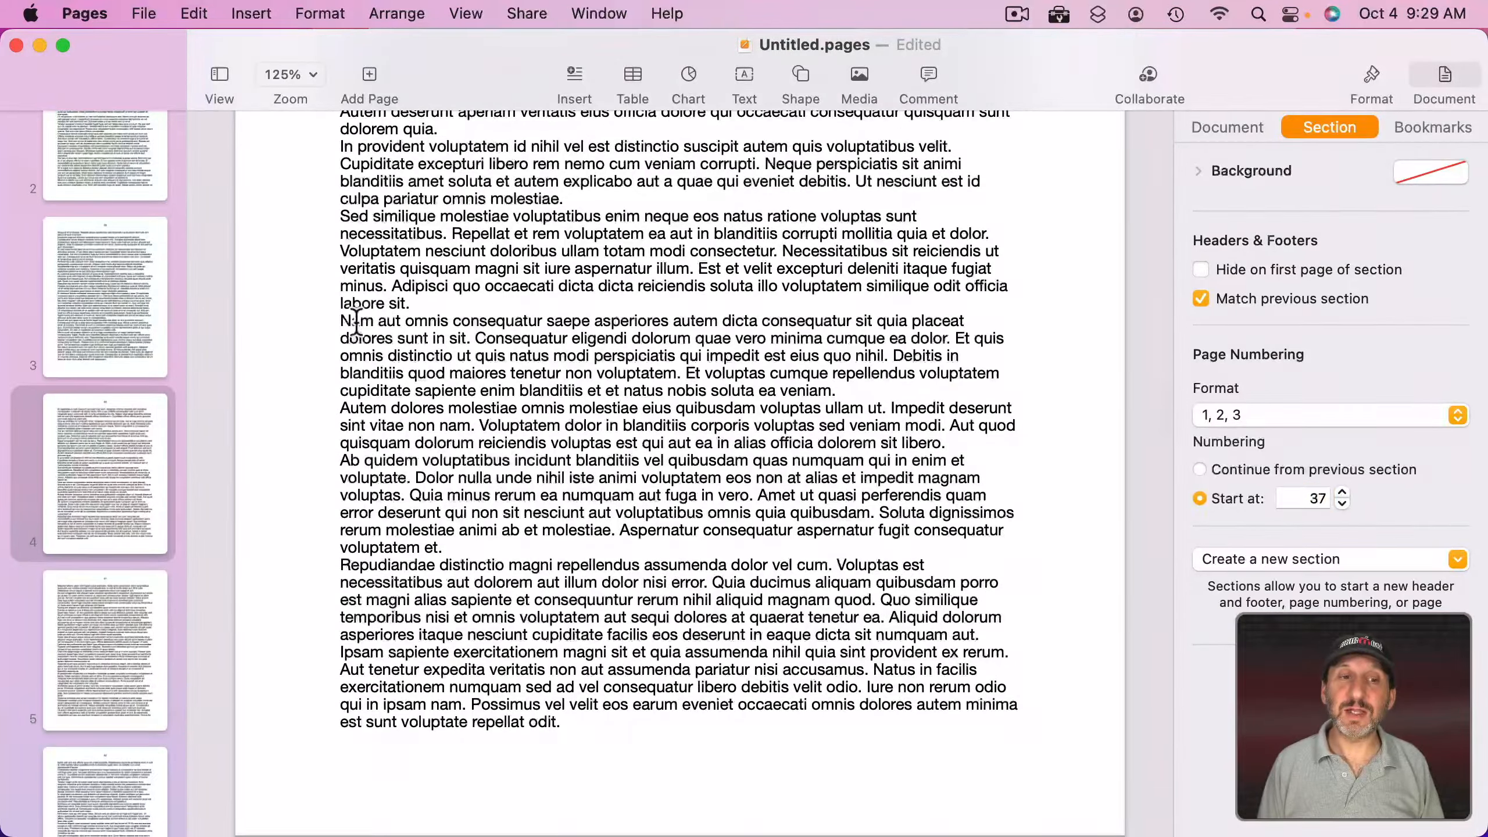
left_click(340, 321)
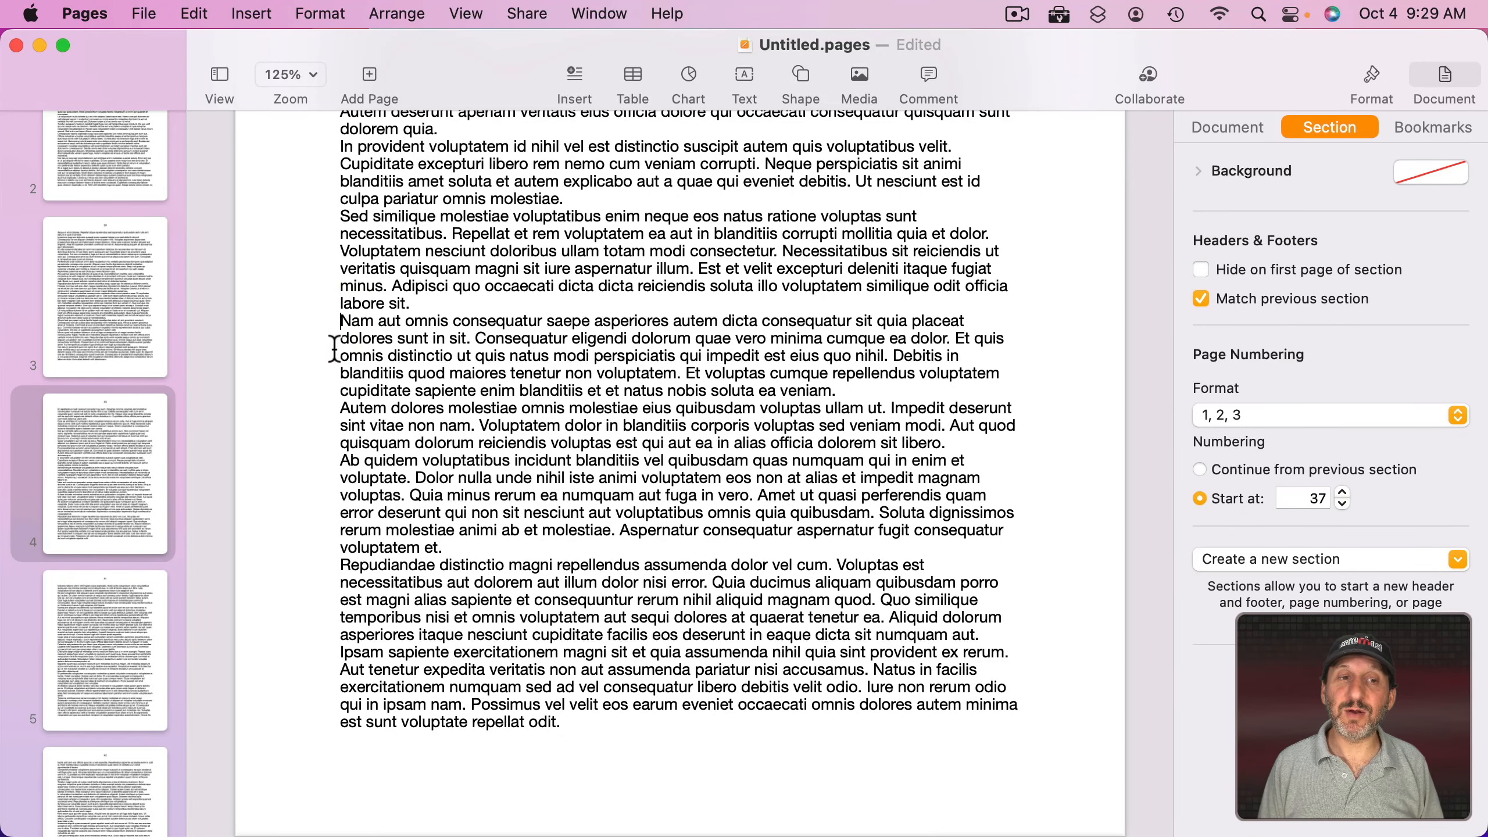
left_click(250, 14)
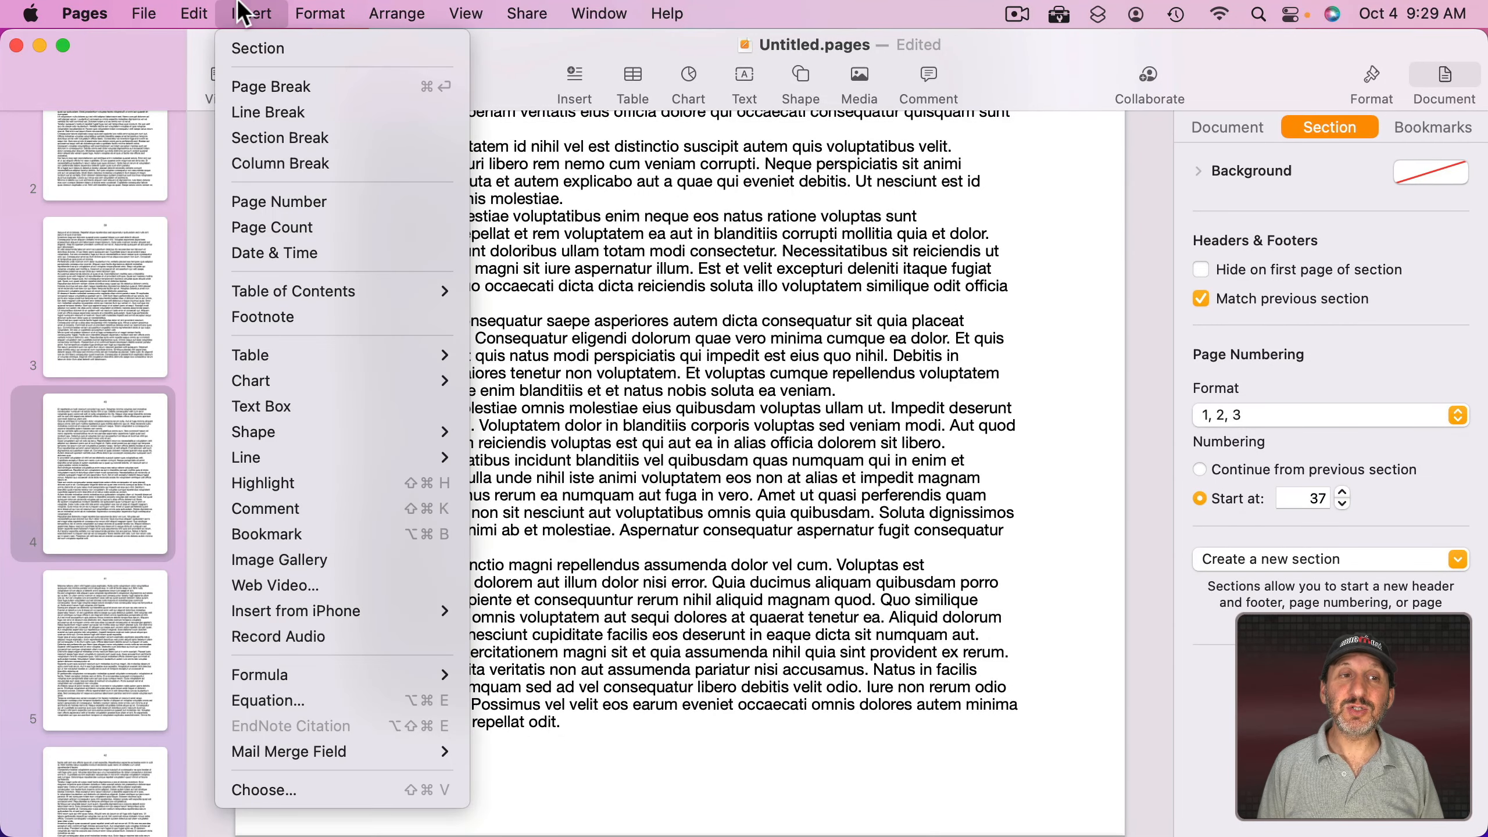
left_click(281, 137)
scroll(441, 258, "up", 3)
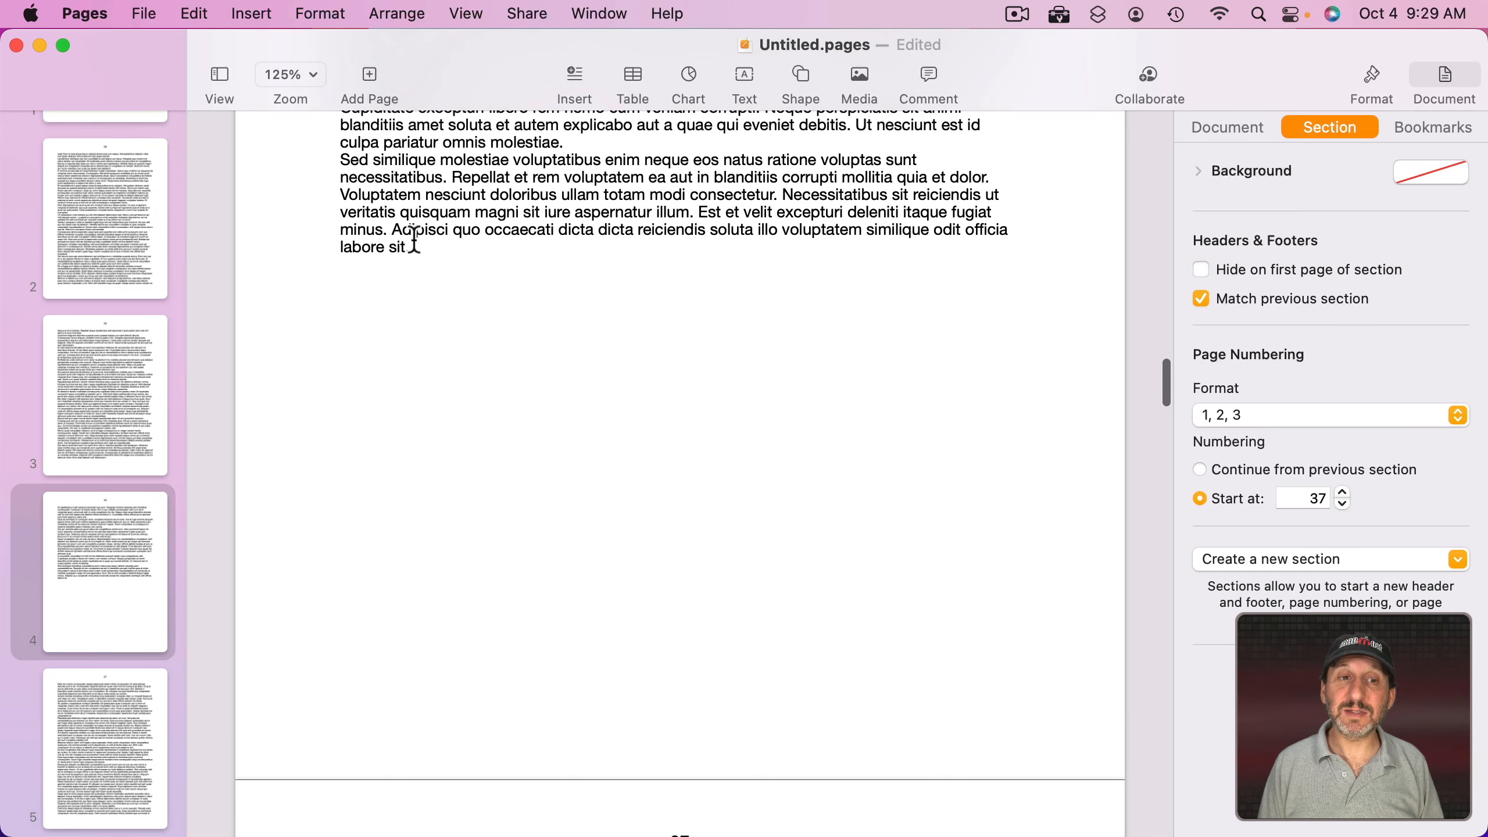
scroll(525, 554, "down", 3)
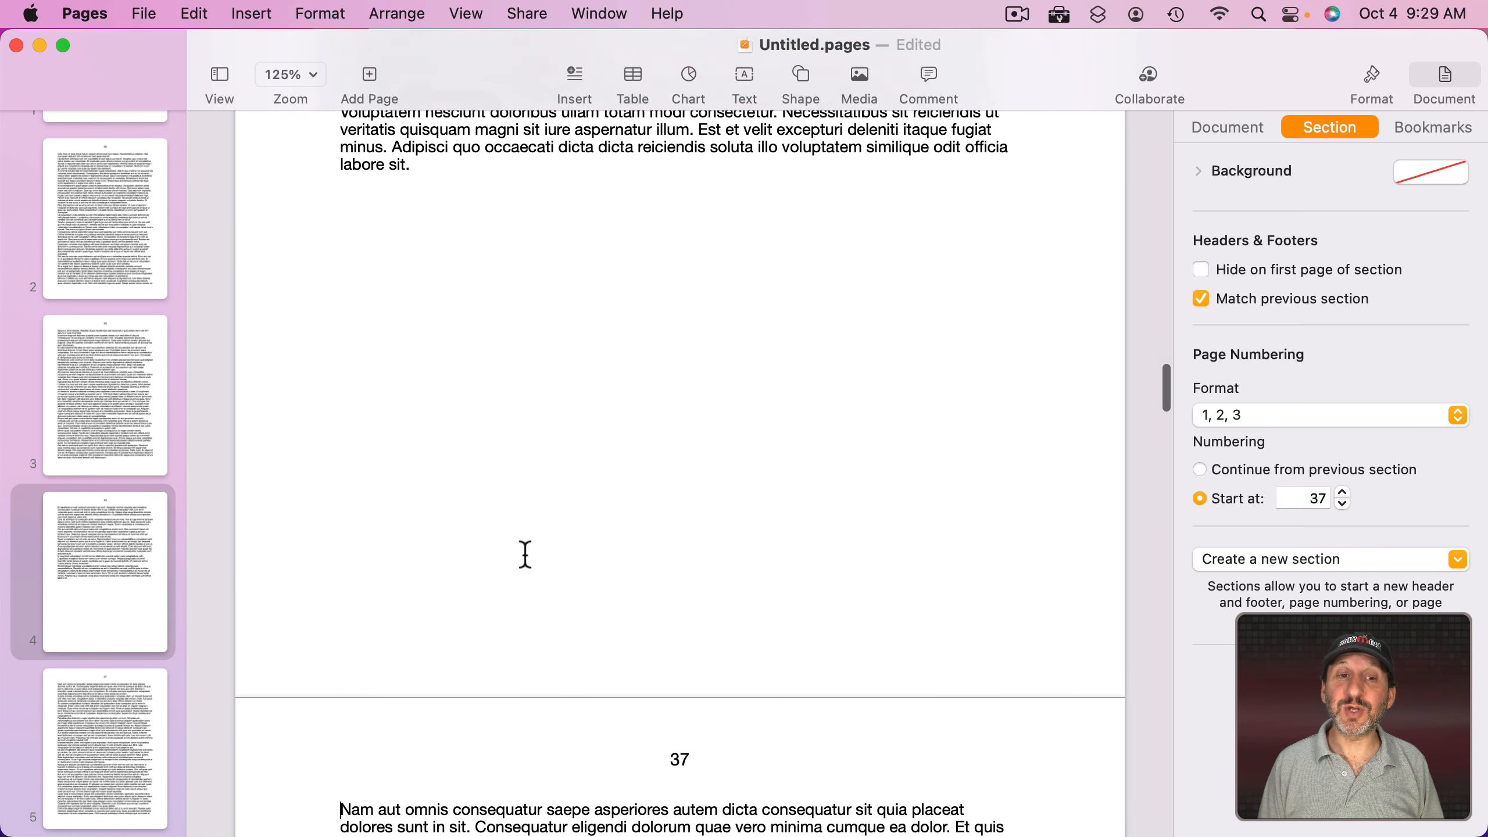
Step: Examine the page thumbnails and page numbers on both sides of the section break, ending with the fifth page selected
scroll(525, 555, "down", 10)
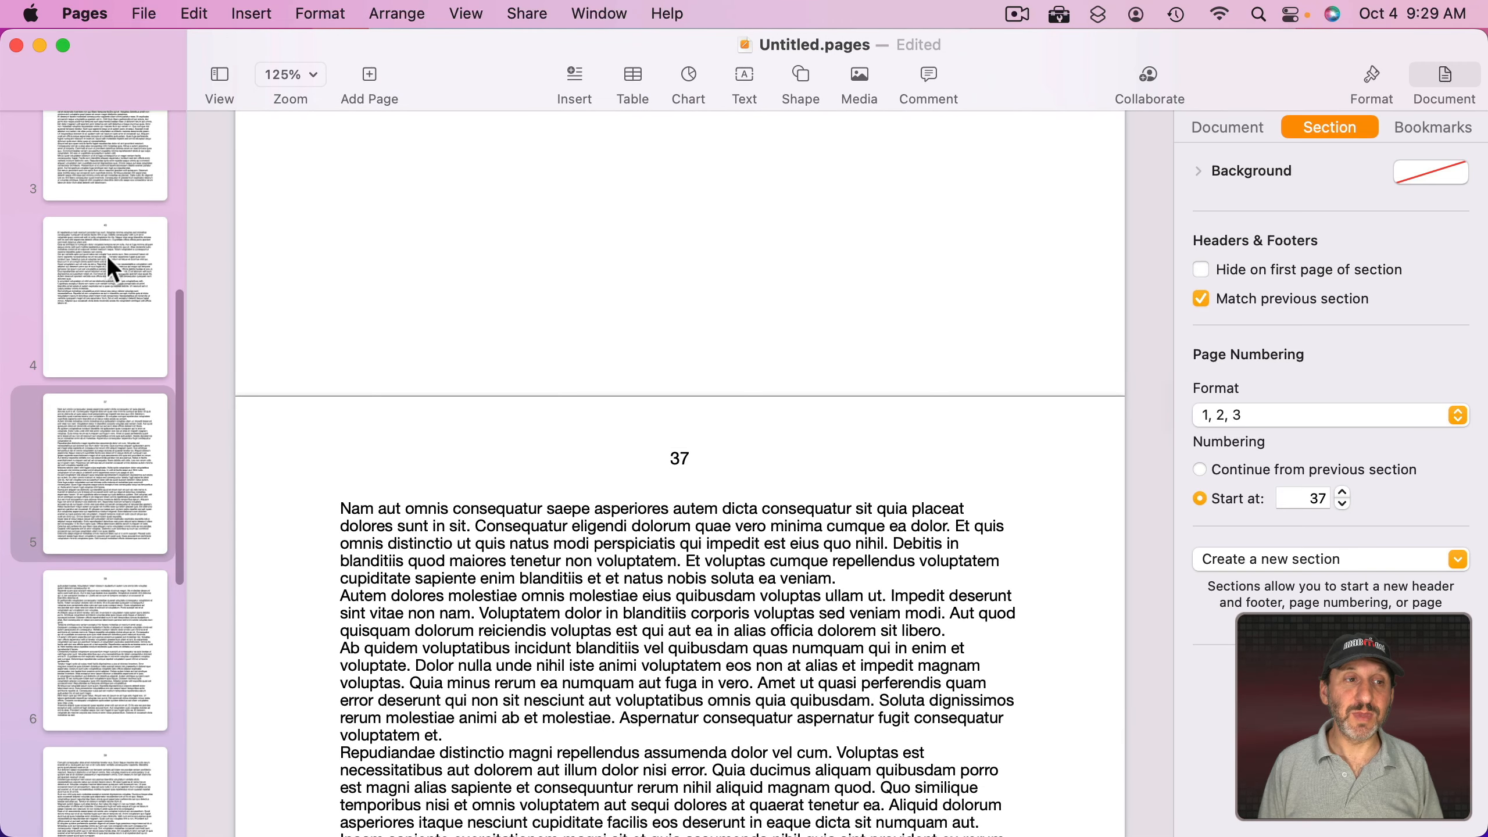
left_click(108, 259)
scroll(109, 260, "up", 5)
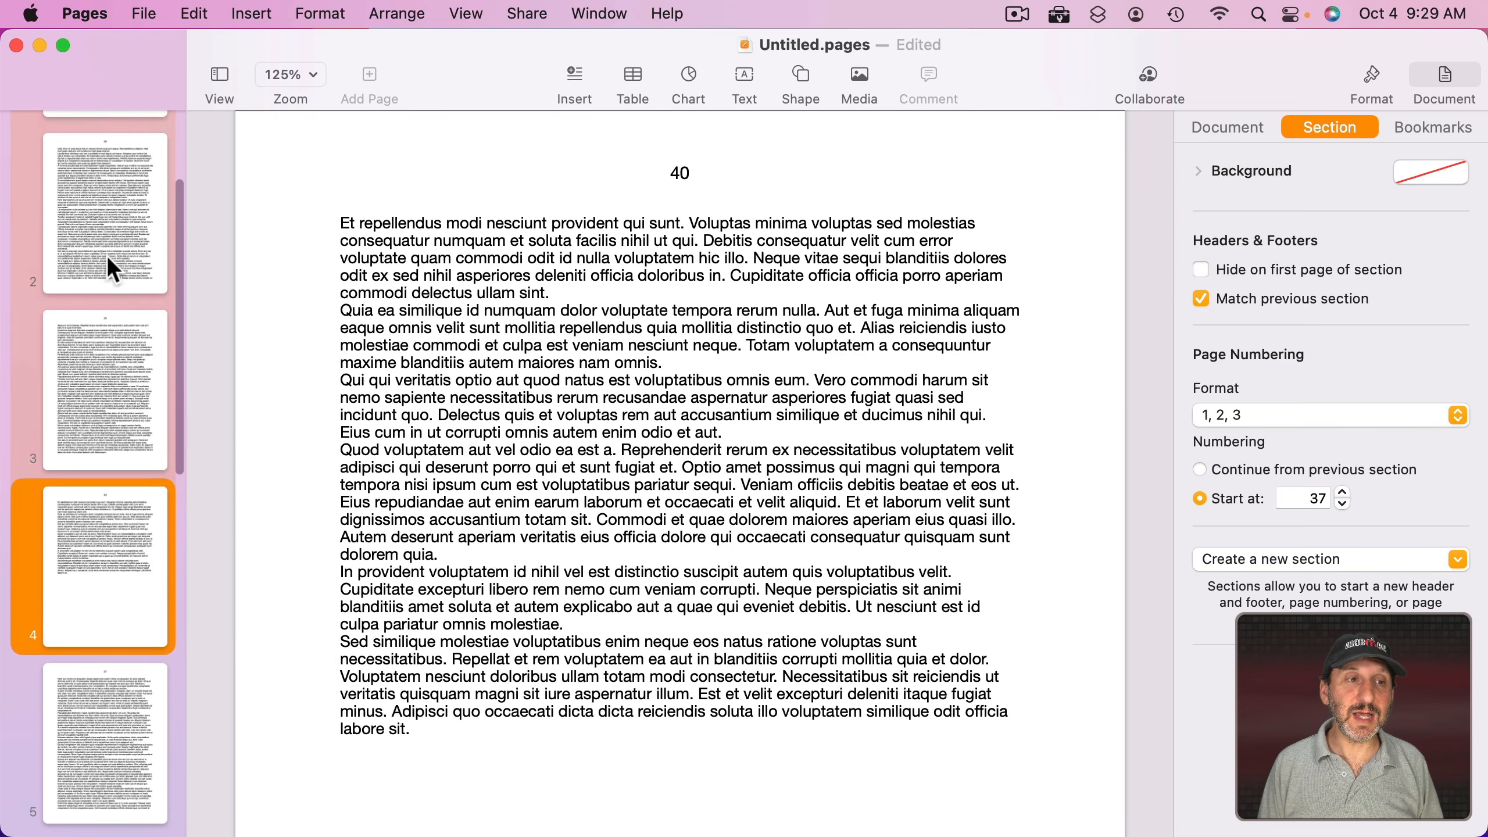
scroll(108, 261, "up", 5)
scroll(109, 261, "down", 8)
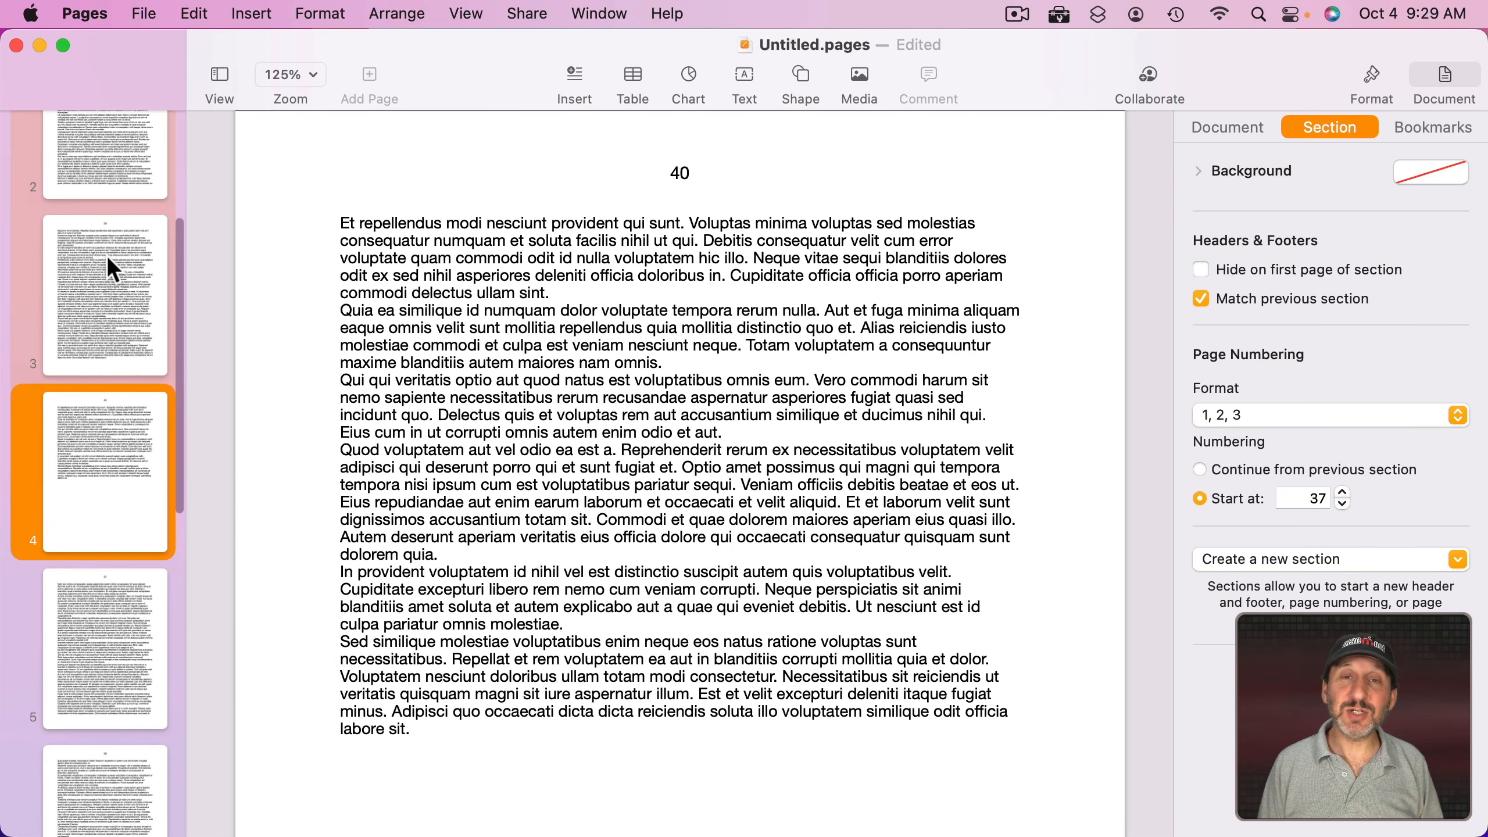
scroll(107, 255, "down", 4)
left_click(95, 448)
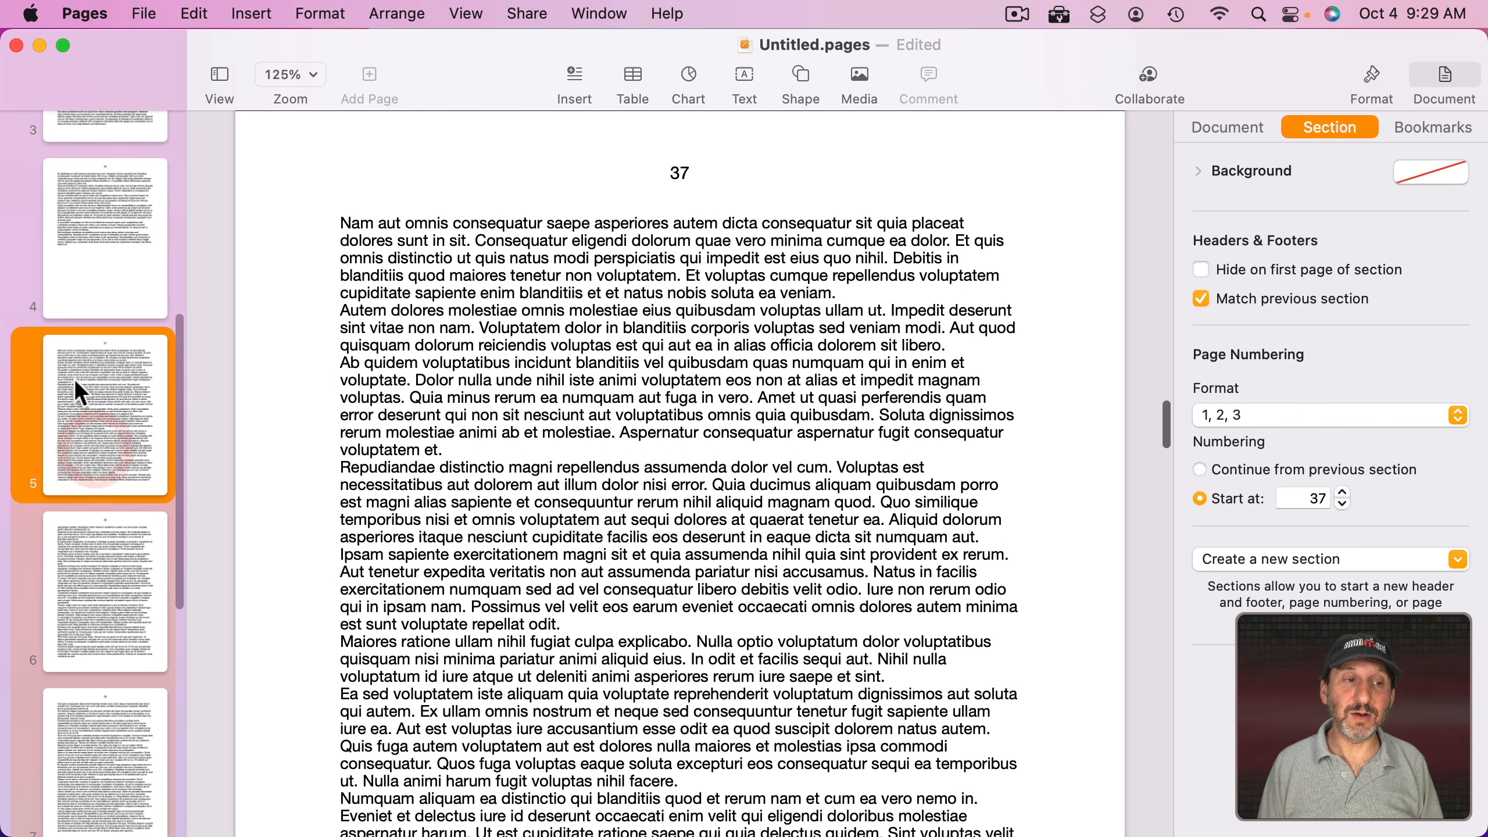
scroll(86, 504, "up", 3)
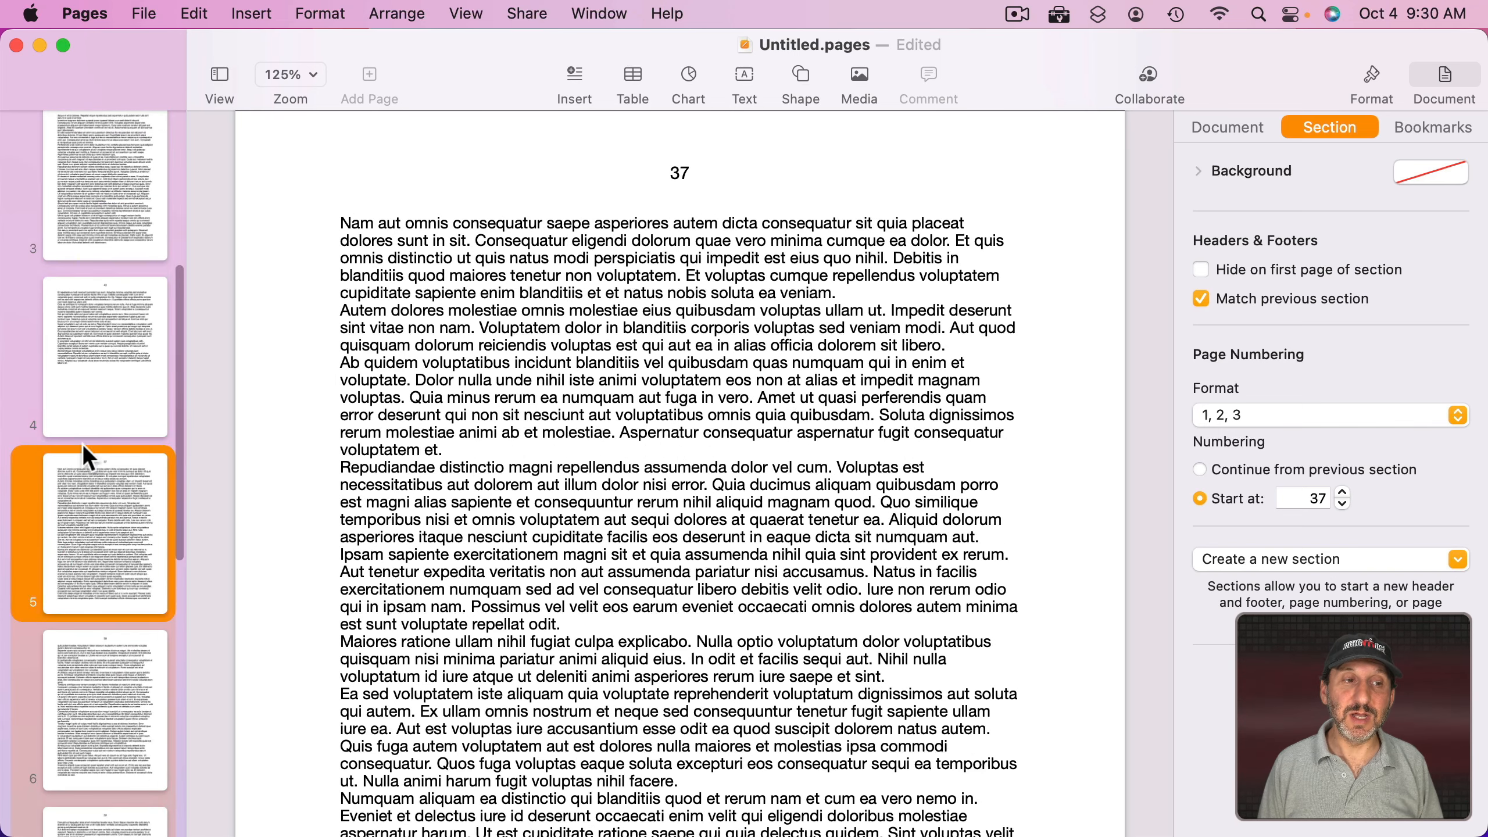
left_click(84, 359)
left_click(100, 567)
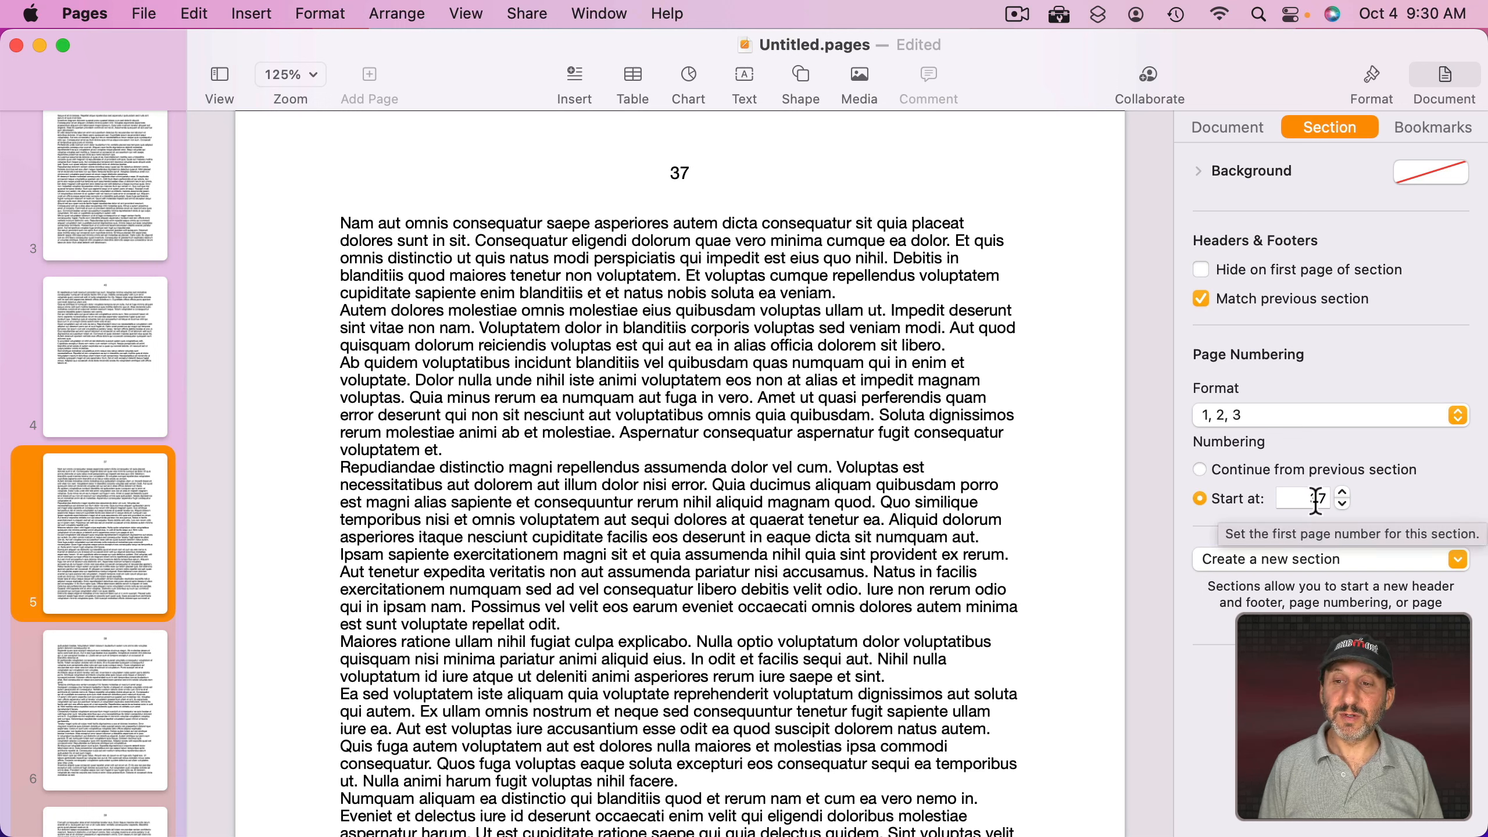
Step: Set the section starting on the fifth page to continue numbering from the previous section and compare it with the fourth page
left_click(1199, 469)
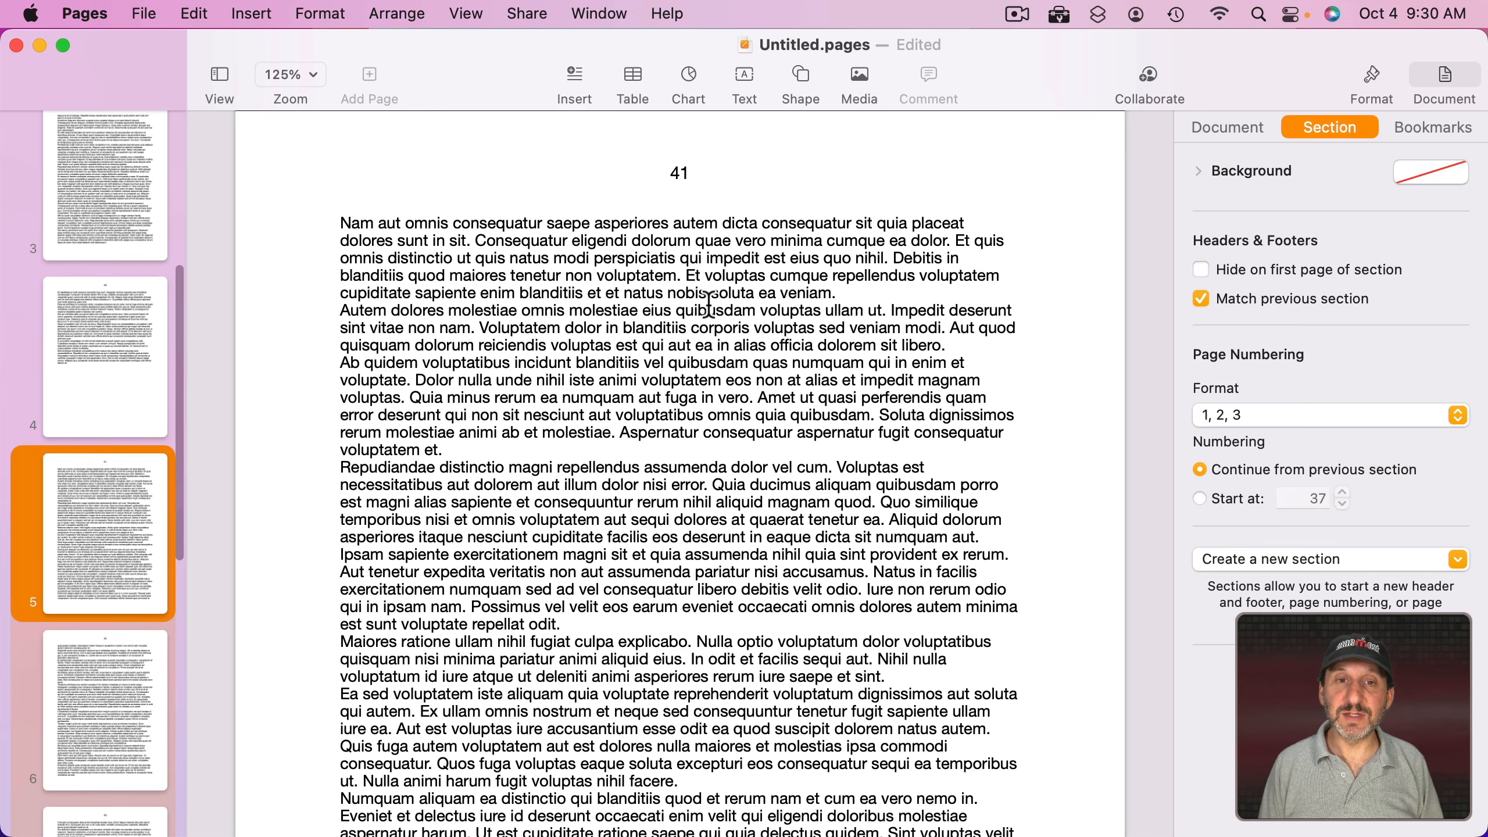
left_click(49, 327)
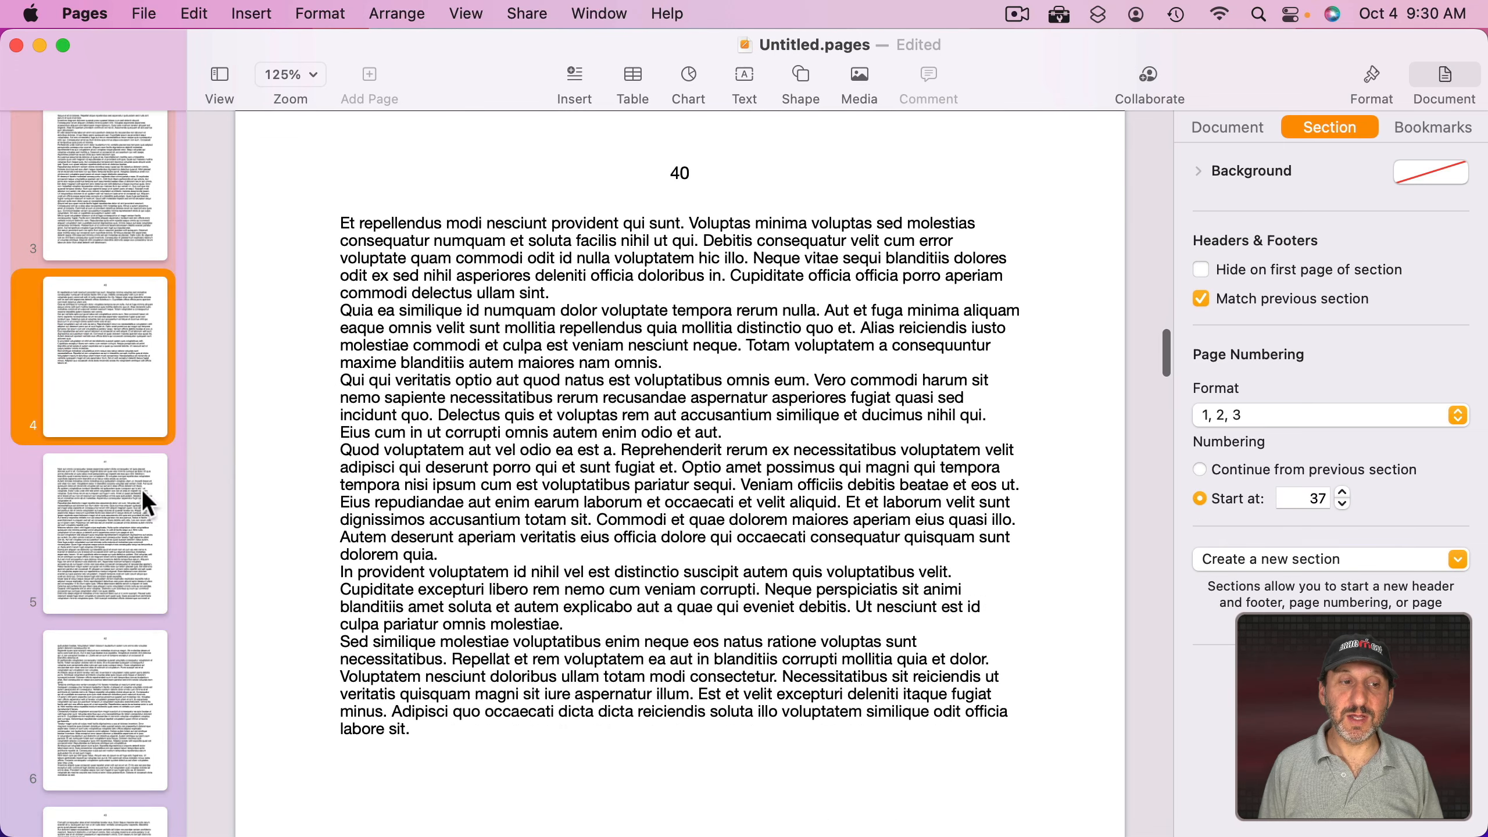
left_click(114, 496)
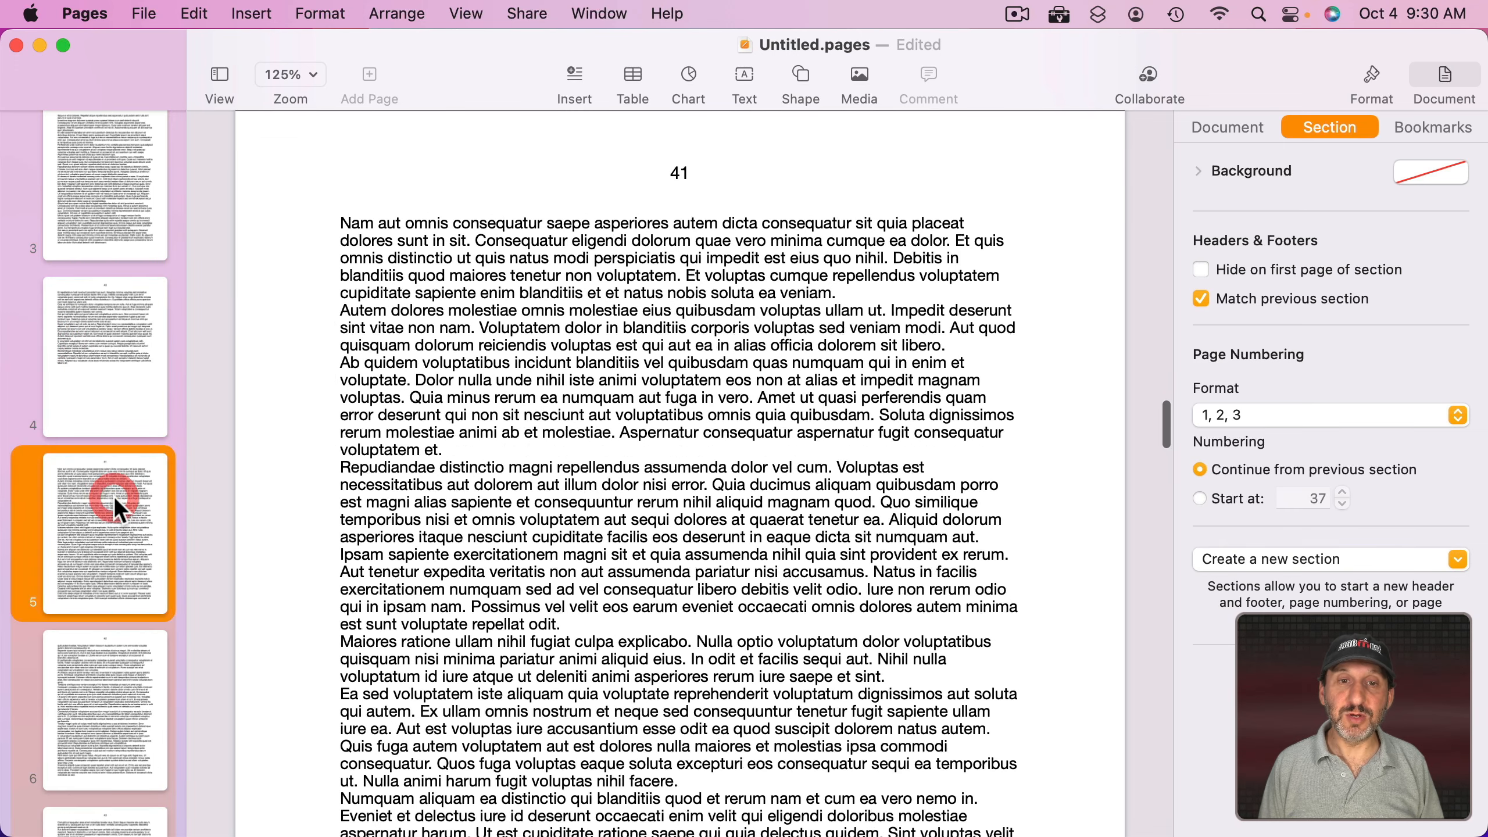
Step: Set the fifth page's section to start numbering at 47 and check the numbers on the fourth and fifth pages
left_click(1202, 497)
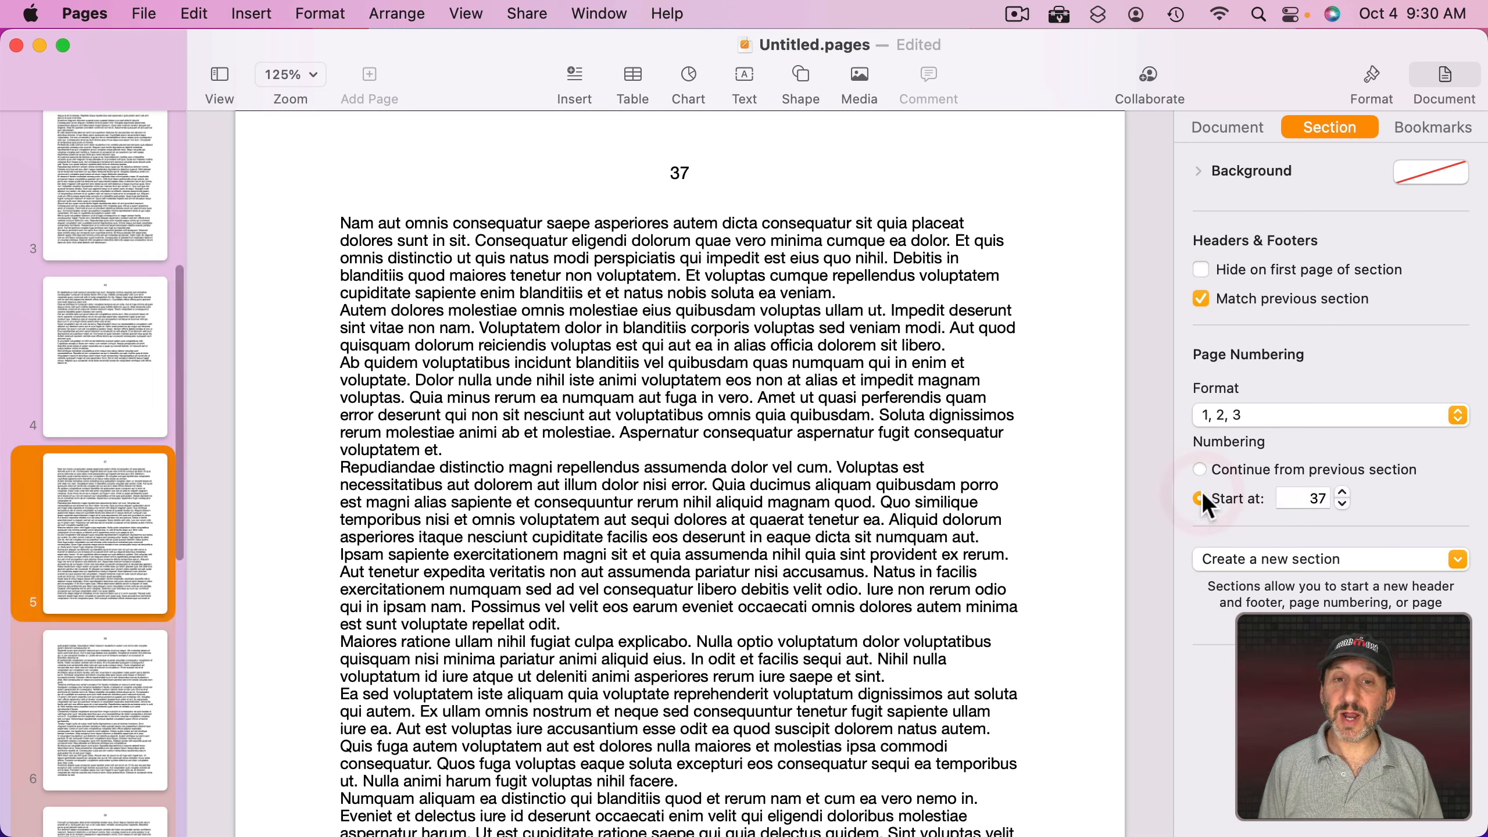
left_click(1343, 493)
left_click(1342, 493)
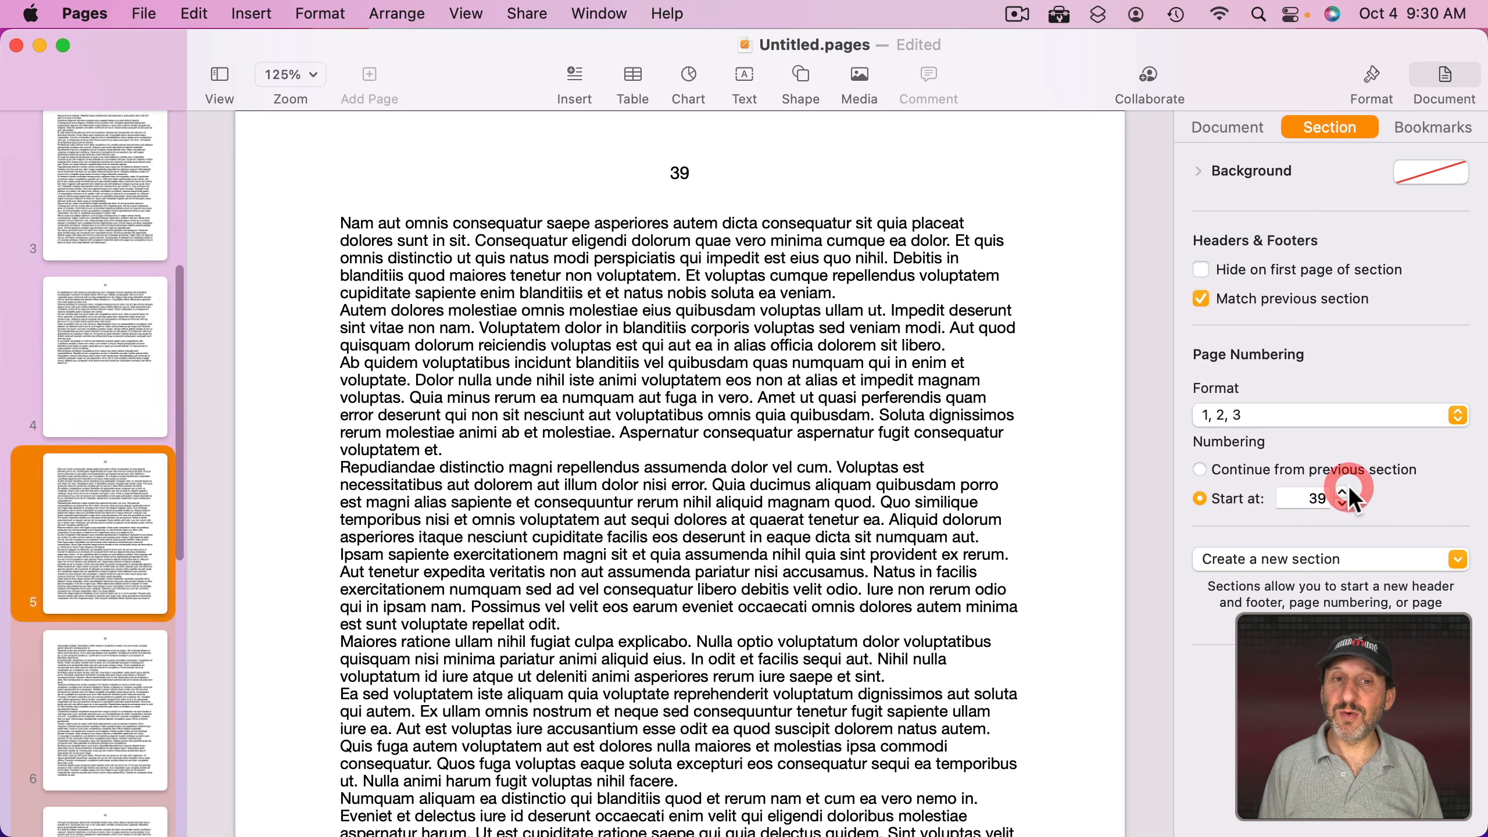
left_click(1342, 492)
left_click(1343, 493)
left_click(1342, 493)
left_click(1345, 491)
left_click(1345, 491)
left_click(1345, 491)
left_click(1346, 491)
left_click(1345, 491)
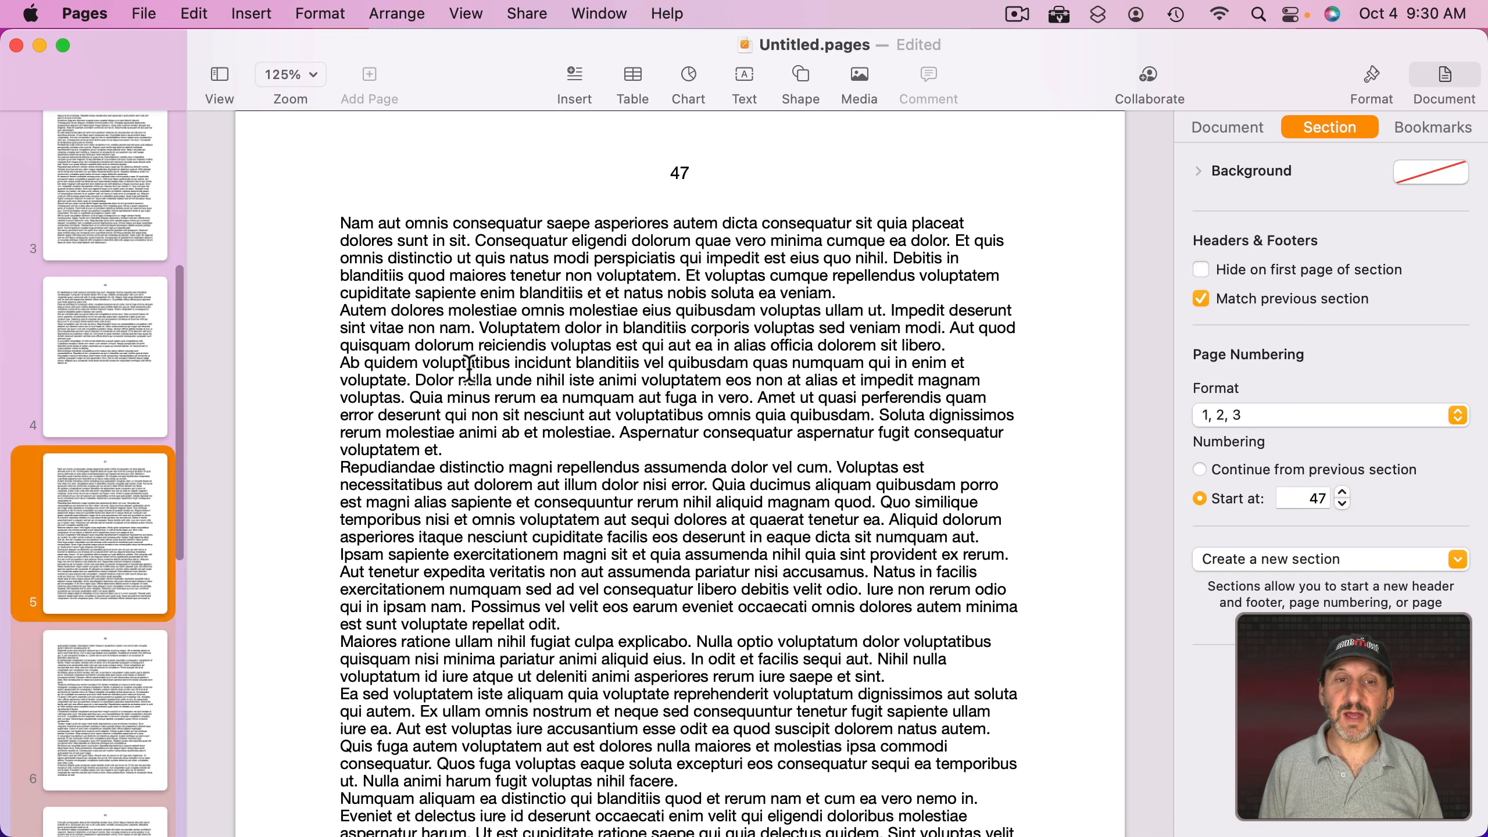
left_click(58, 321)
left_click(90, 497)
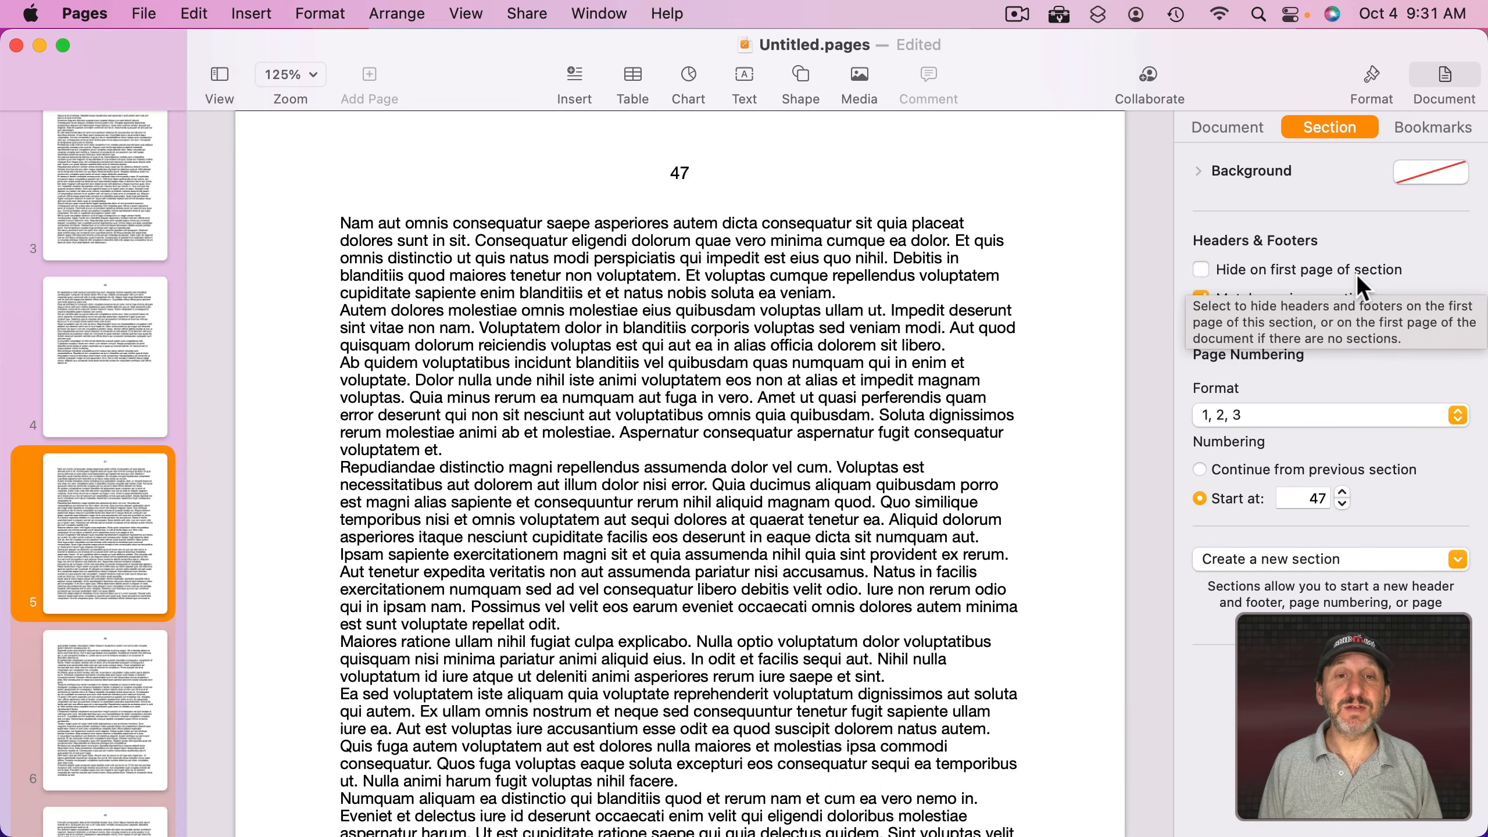
Step: Hide the headers and footers on the first page of the second section and check the page that follows
left_click(1323, 272)
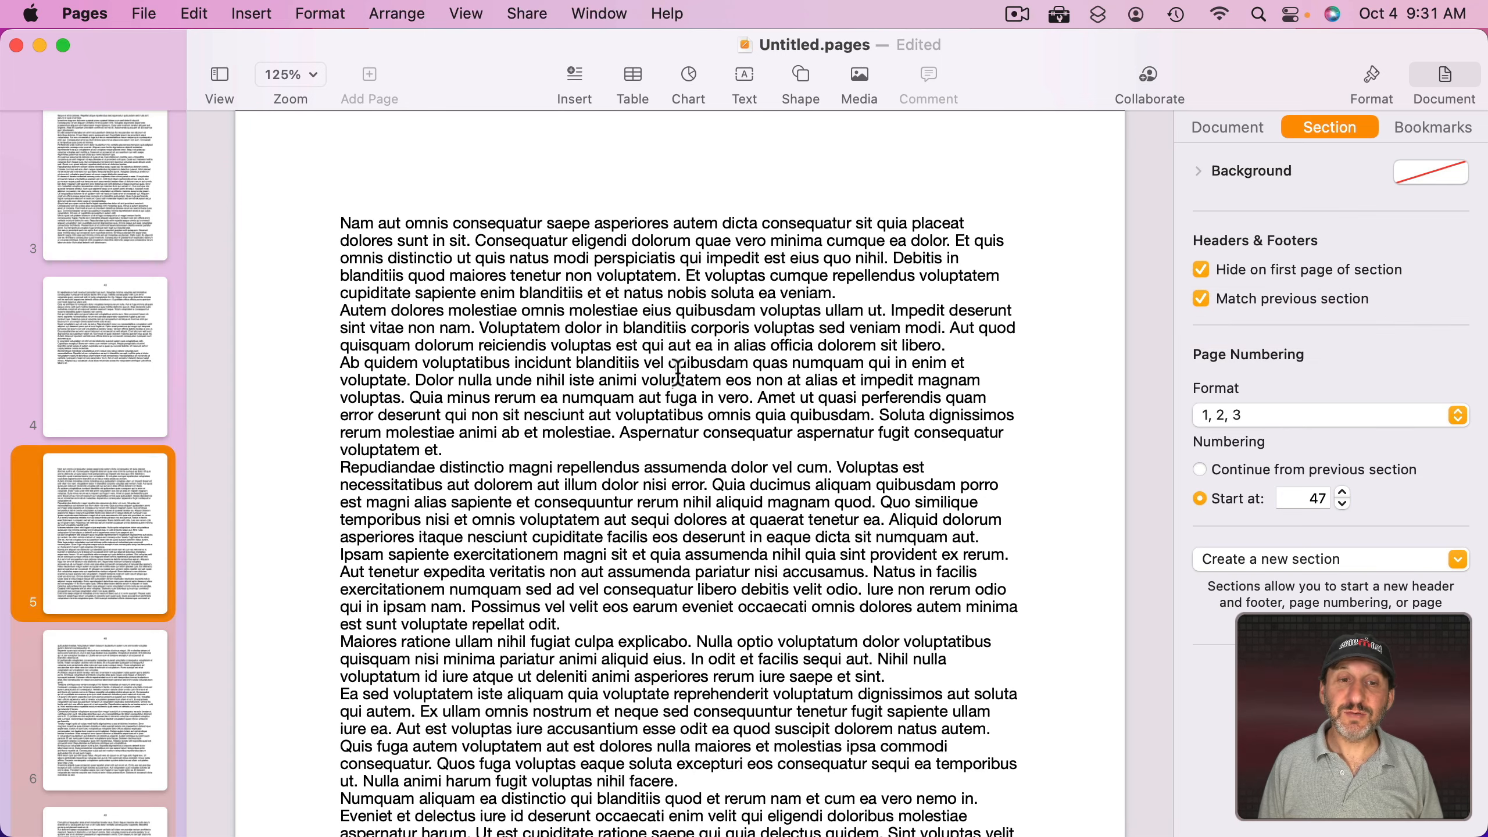
scroll(717, 484, "down", 15)
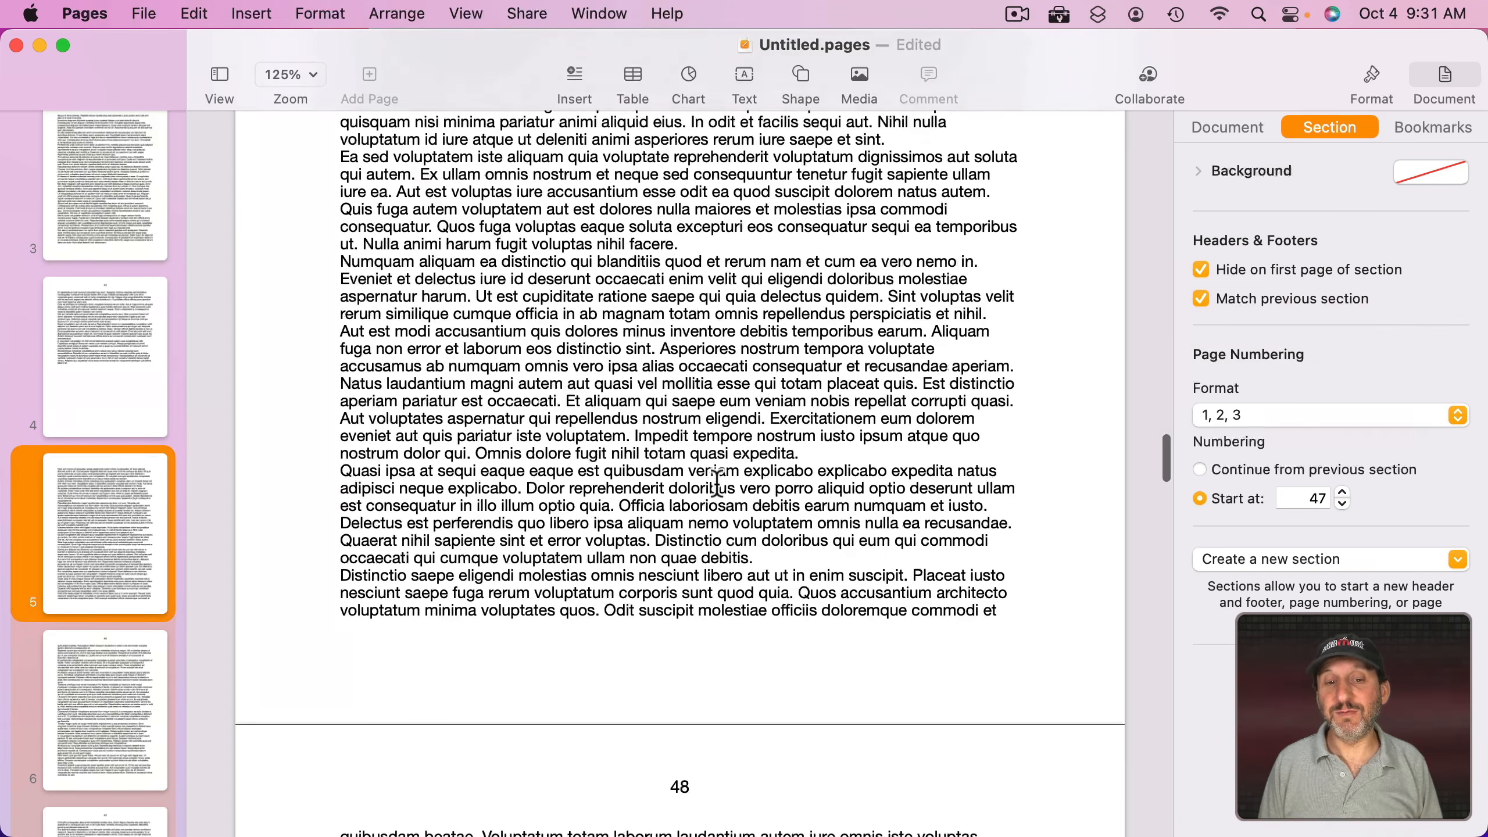
scroll(717, 485, "up", 15)
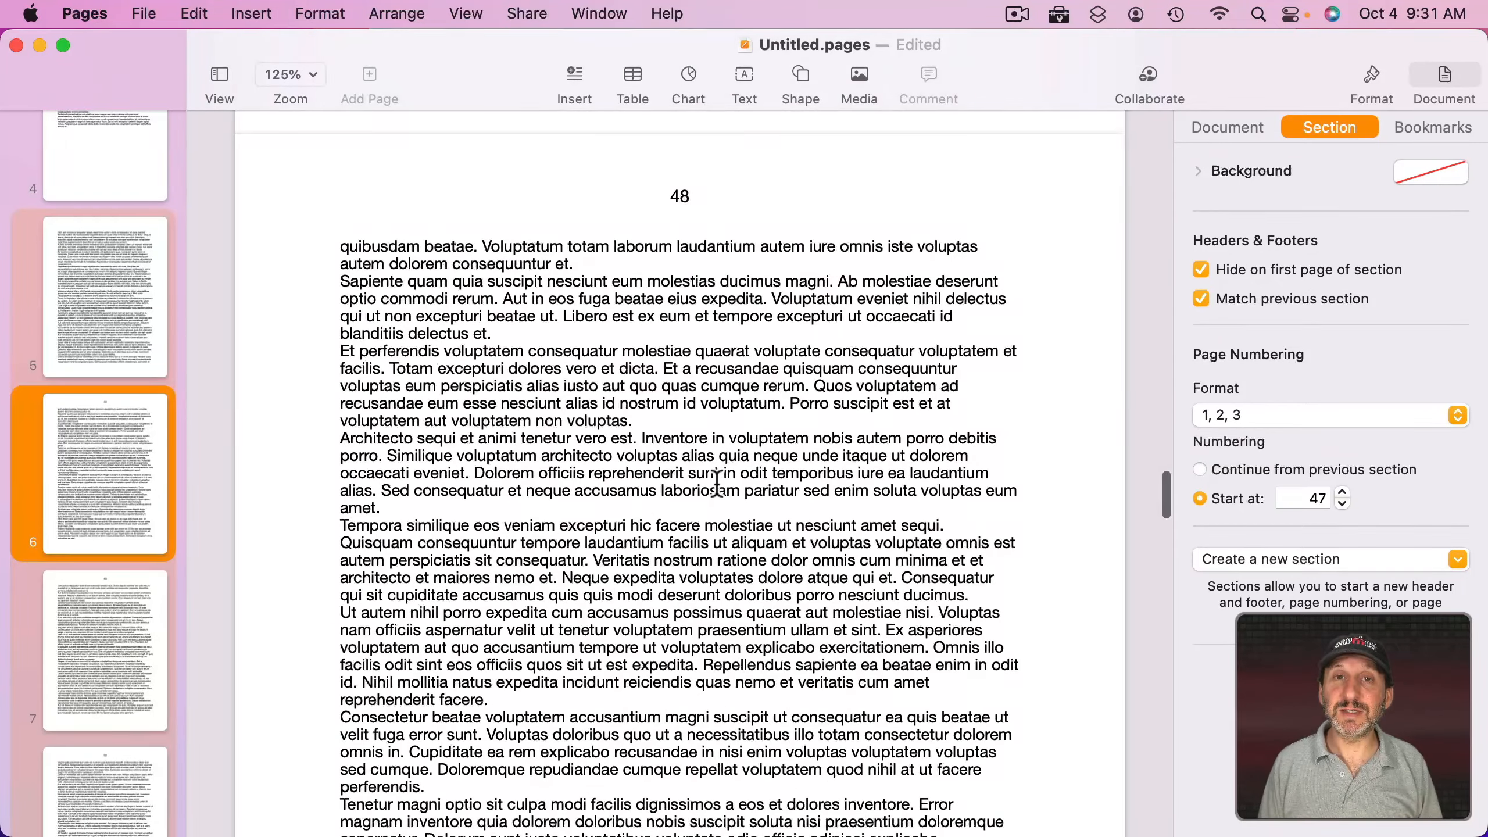
Step: Add a "Chapter 2" line at the start of the fifth page and apply the Heading paragraph style to it
left_click_drag(431, 511, 320, 508)
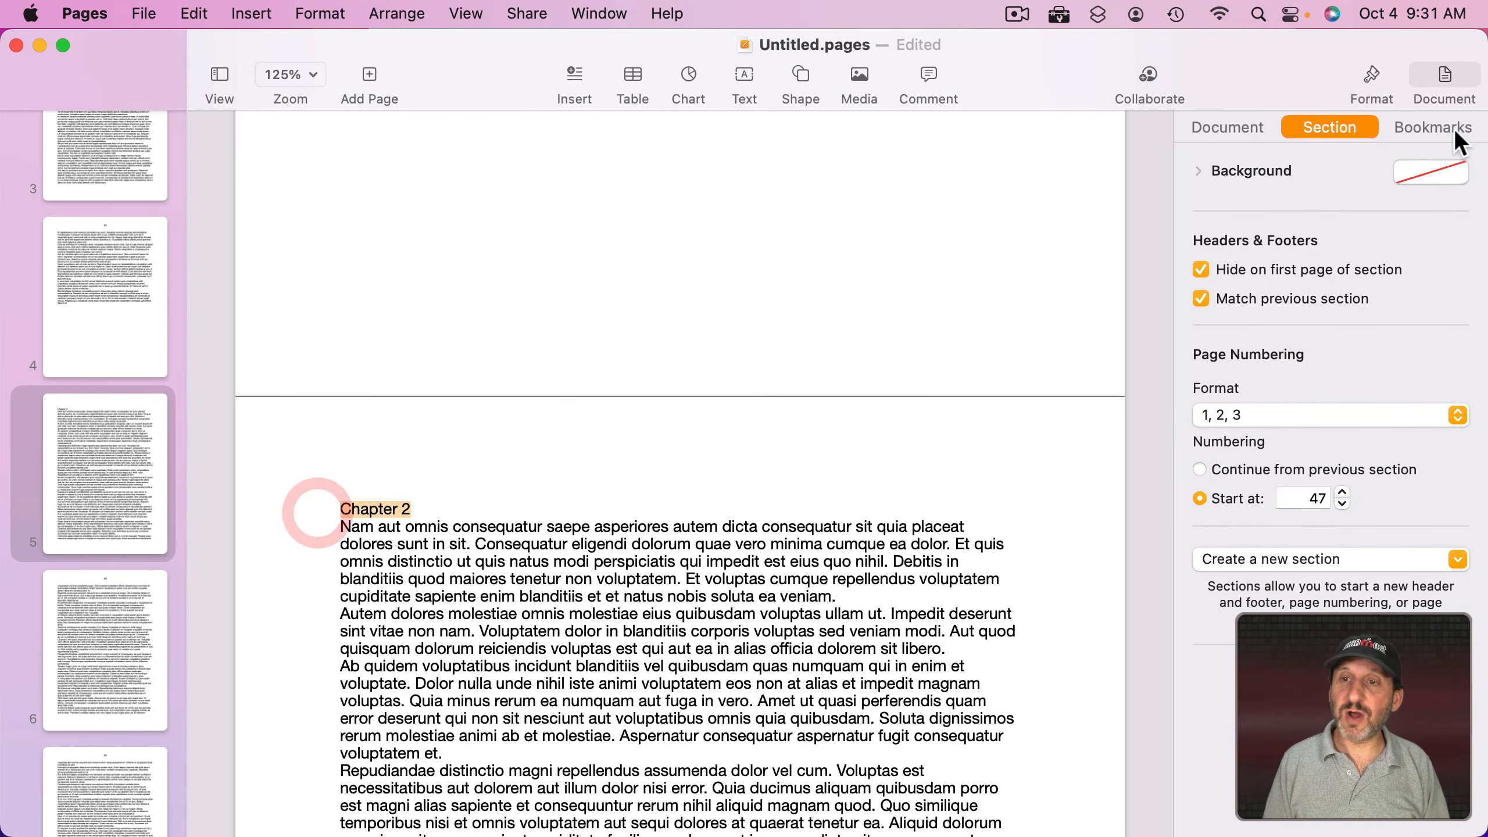
left_click(1371, 76)
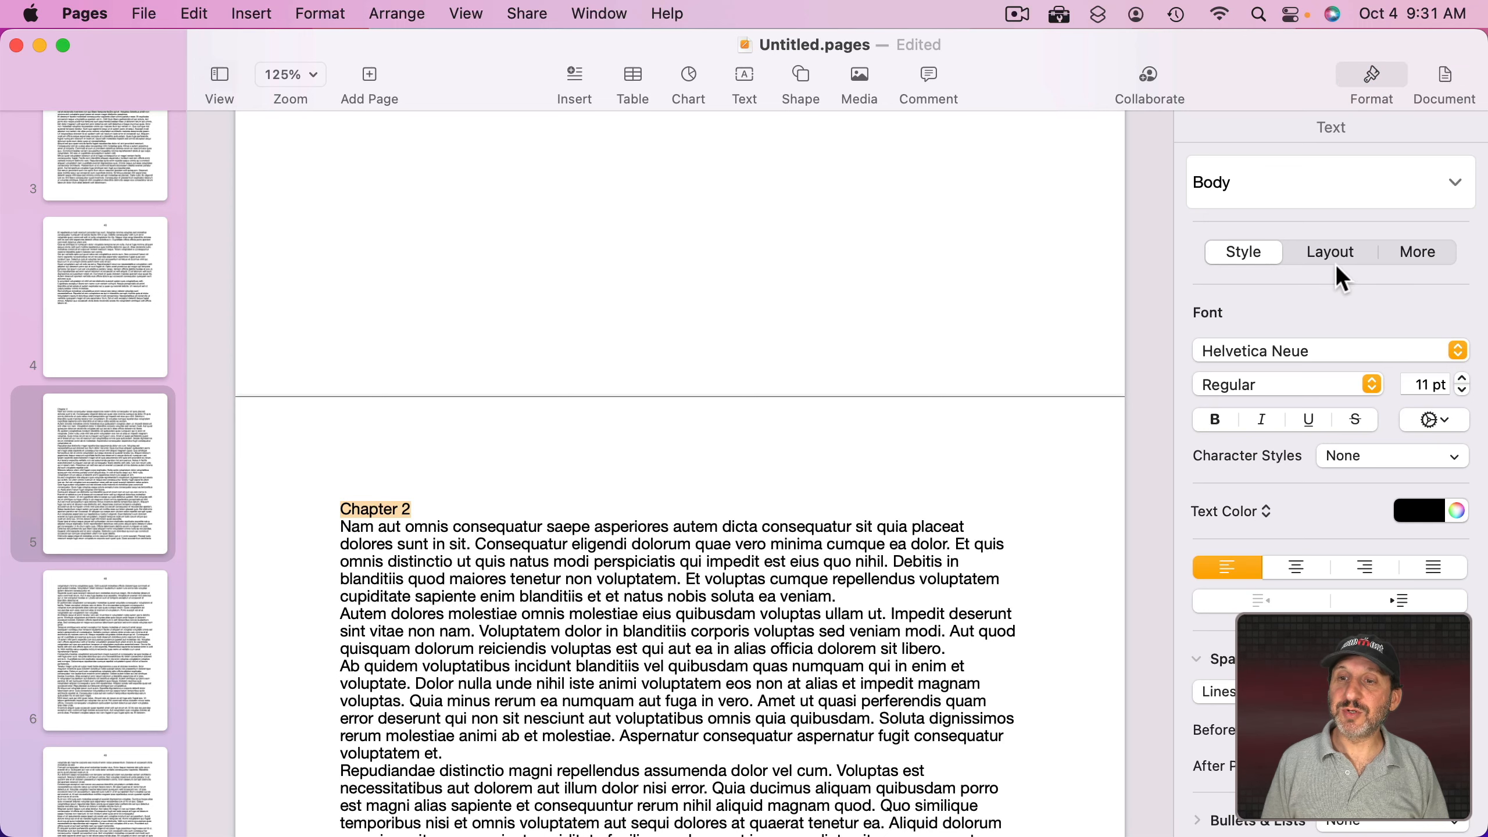
left_click(1338, 181)
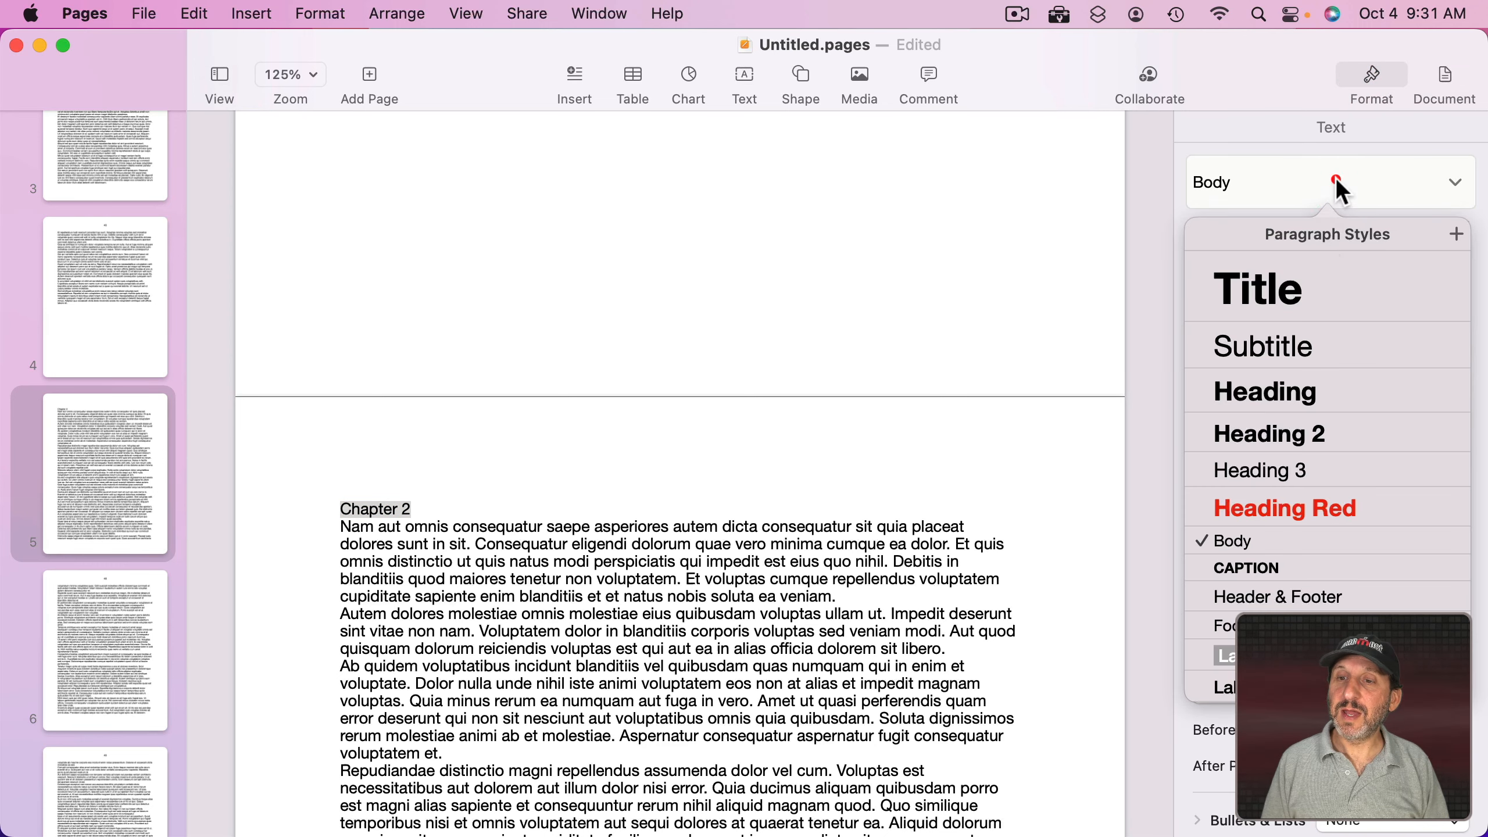
left_click(1294, 387)
left_click(556, 518)
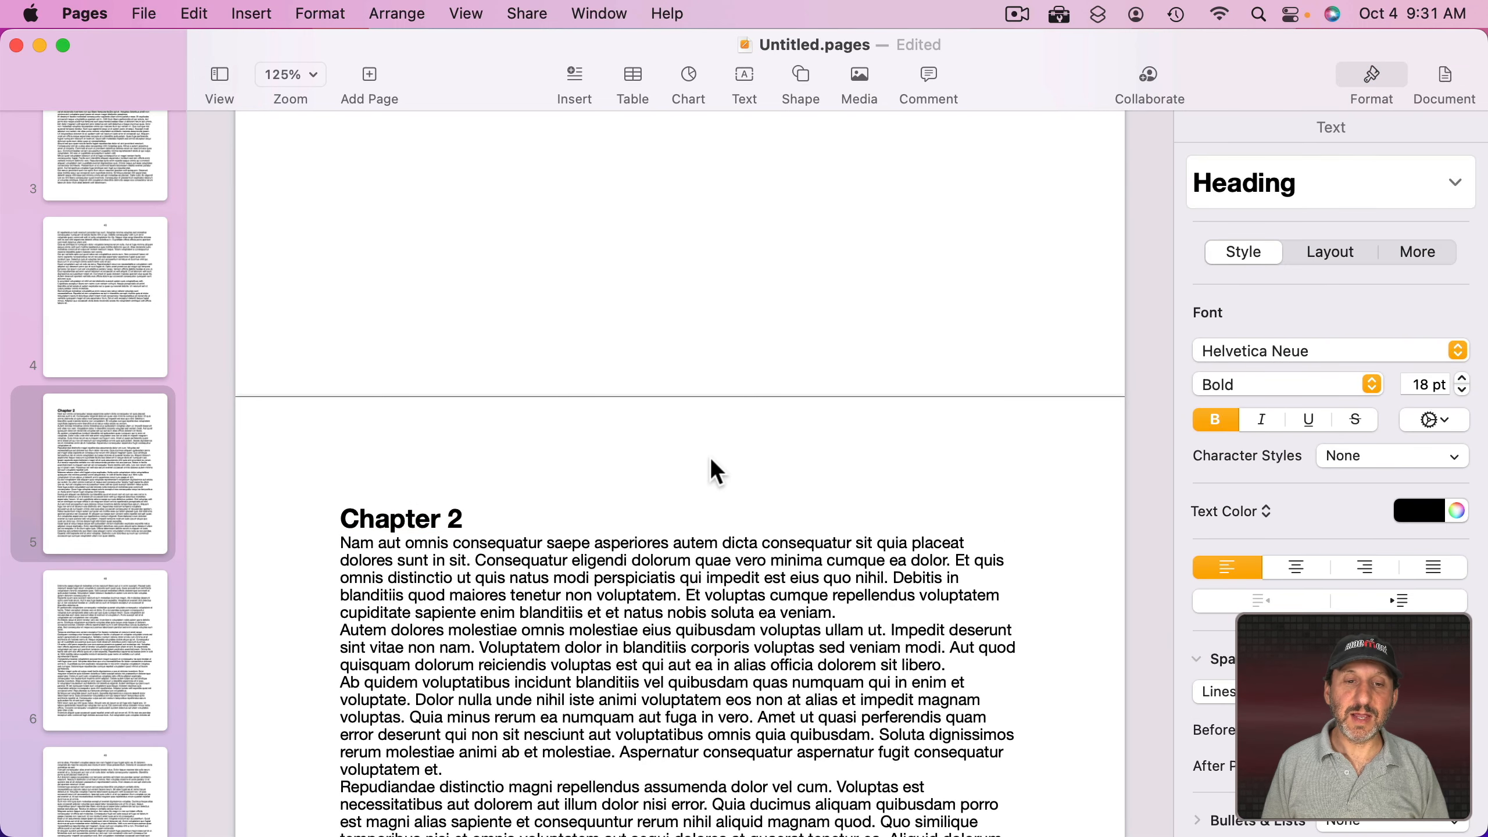
scroll(674, 582, "down", 5)
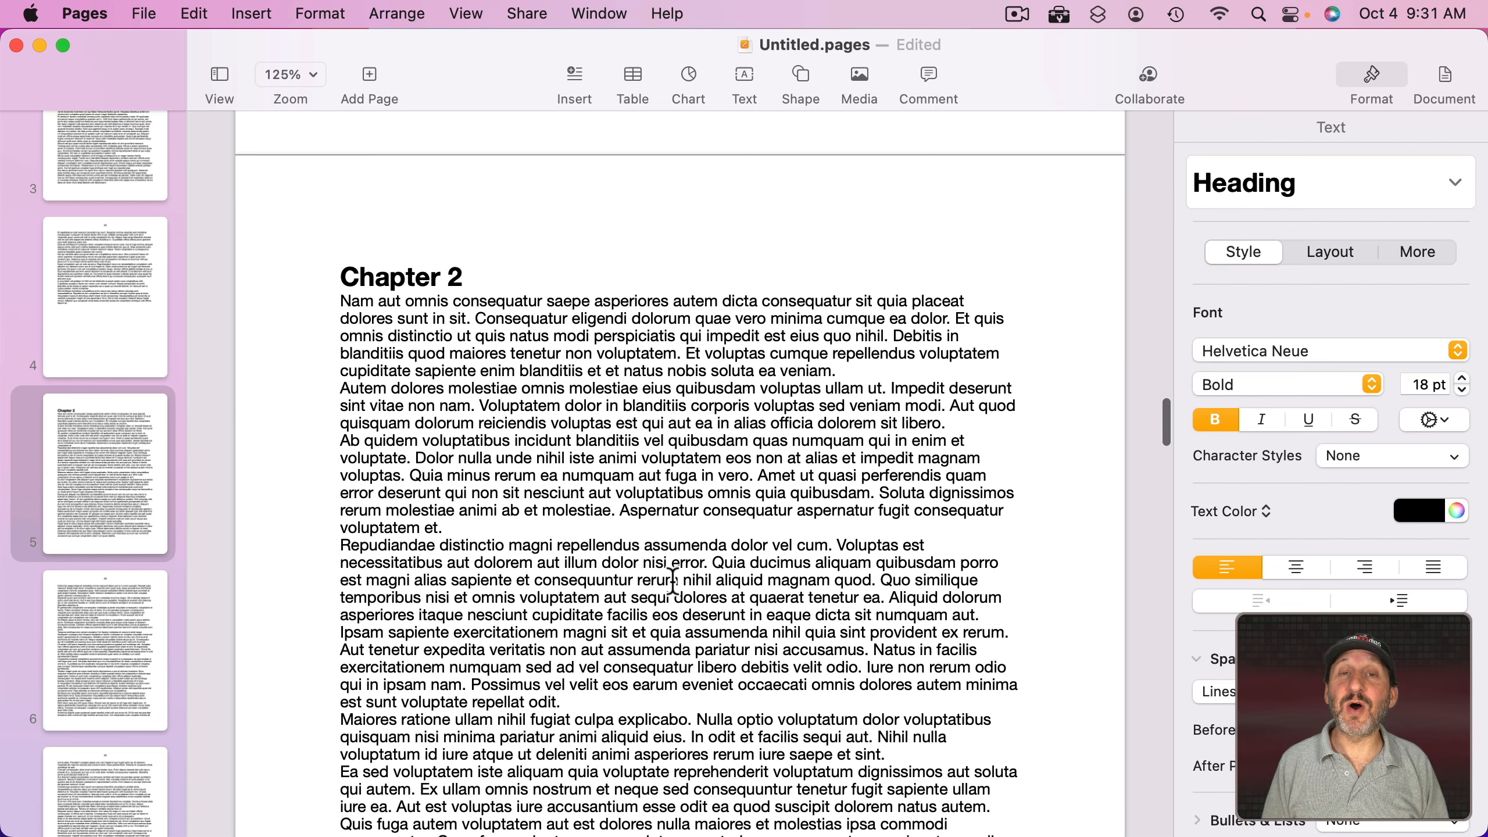
scroll(674, 582, "down", 1)
scroll(672, 580, "down", 15)
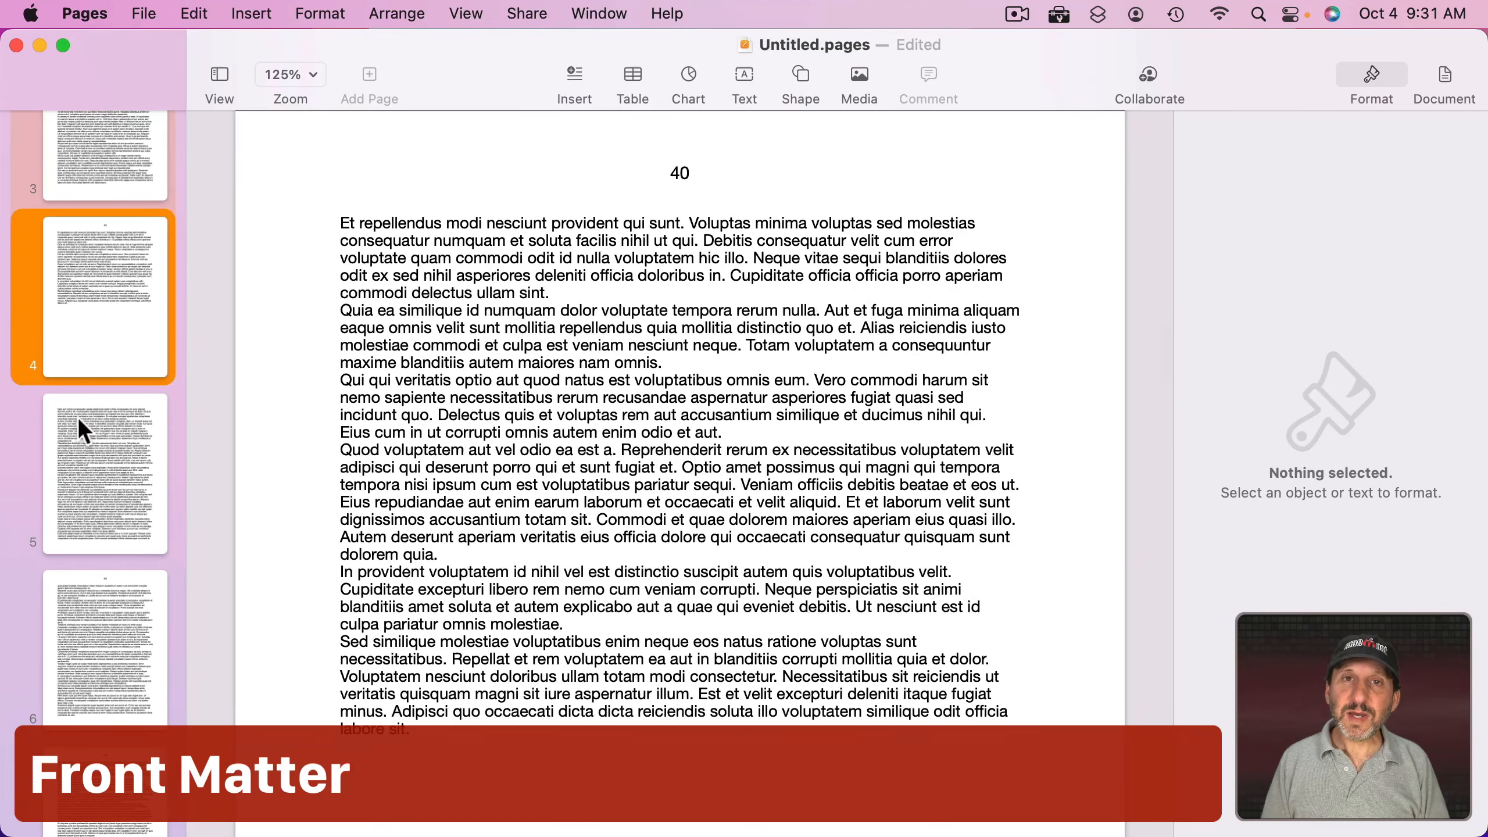
Step: Set the page numbering of the section beginning on the fifth page to start at 1
left_click(107, 460)
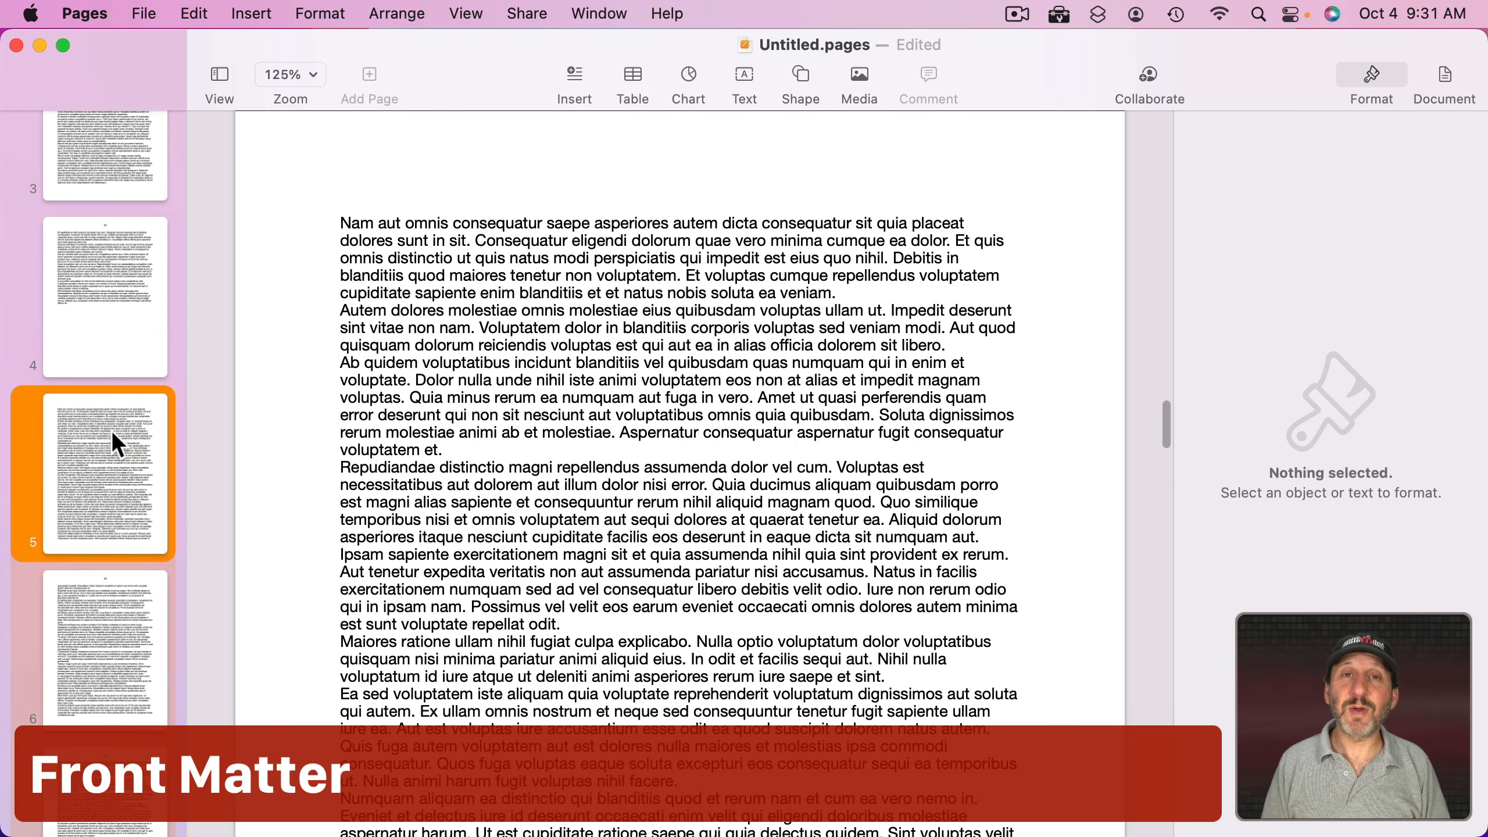
left_click(109, 330)
scroll(109, 329, "up", 7)
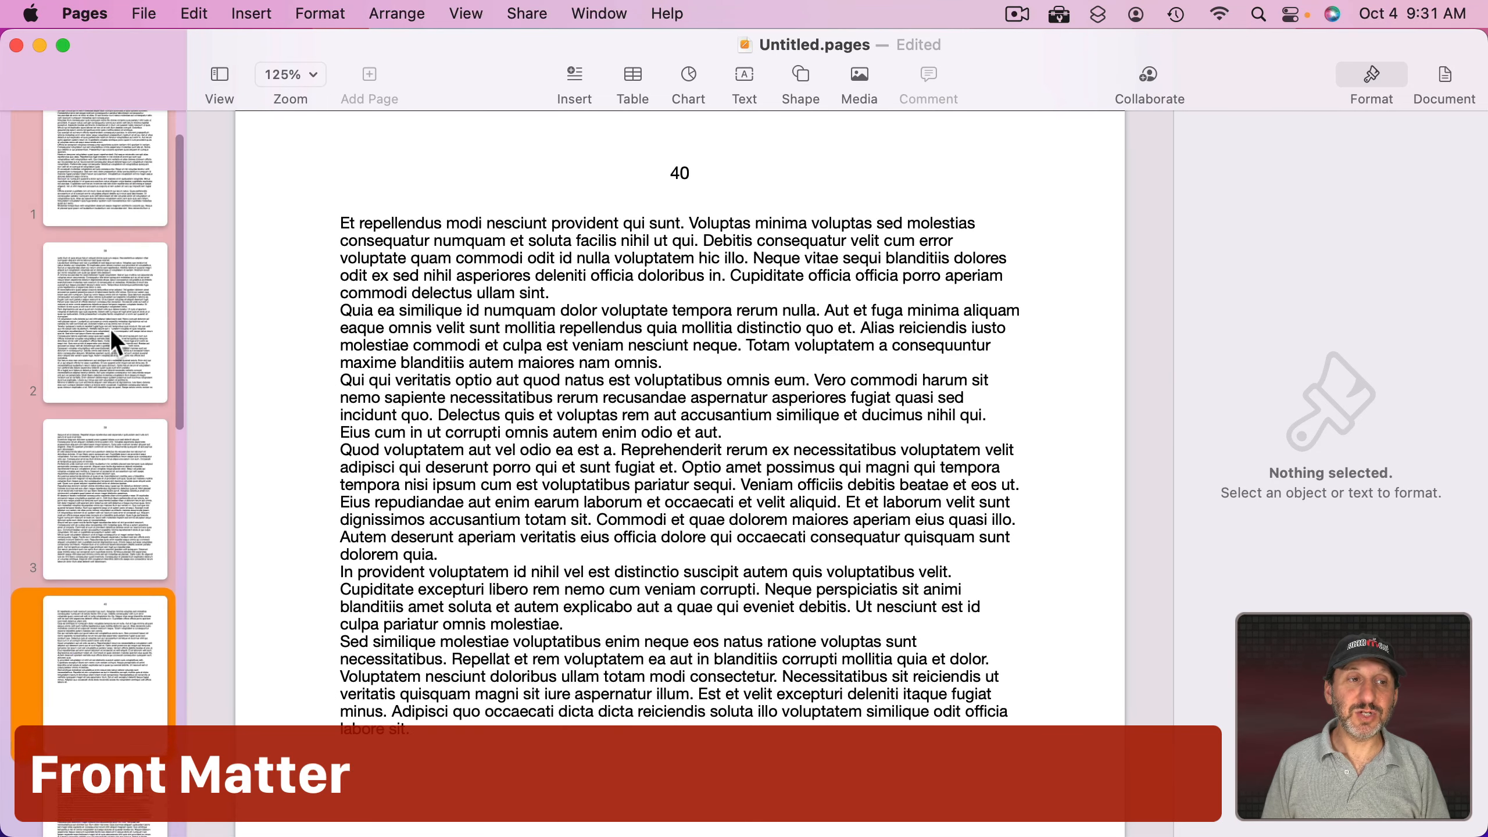
scroll(116, 433, "down", 7)
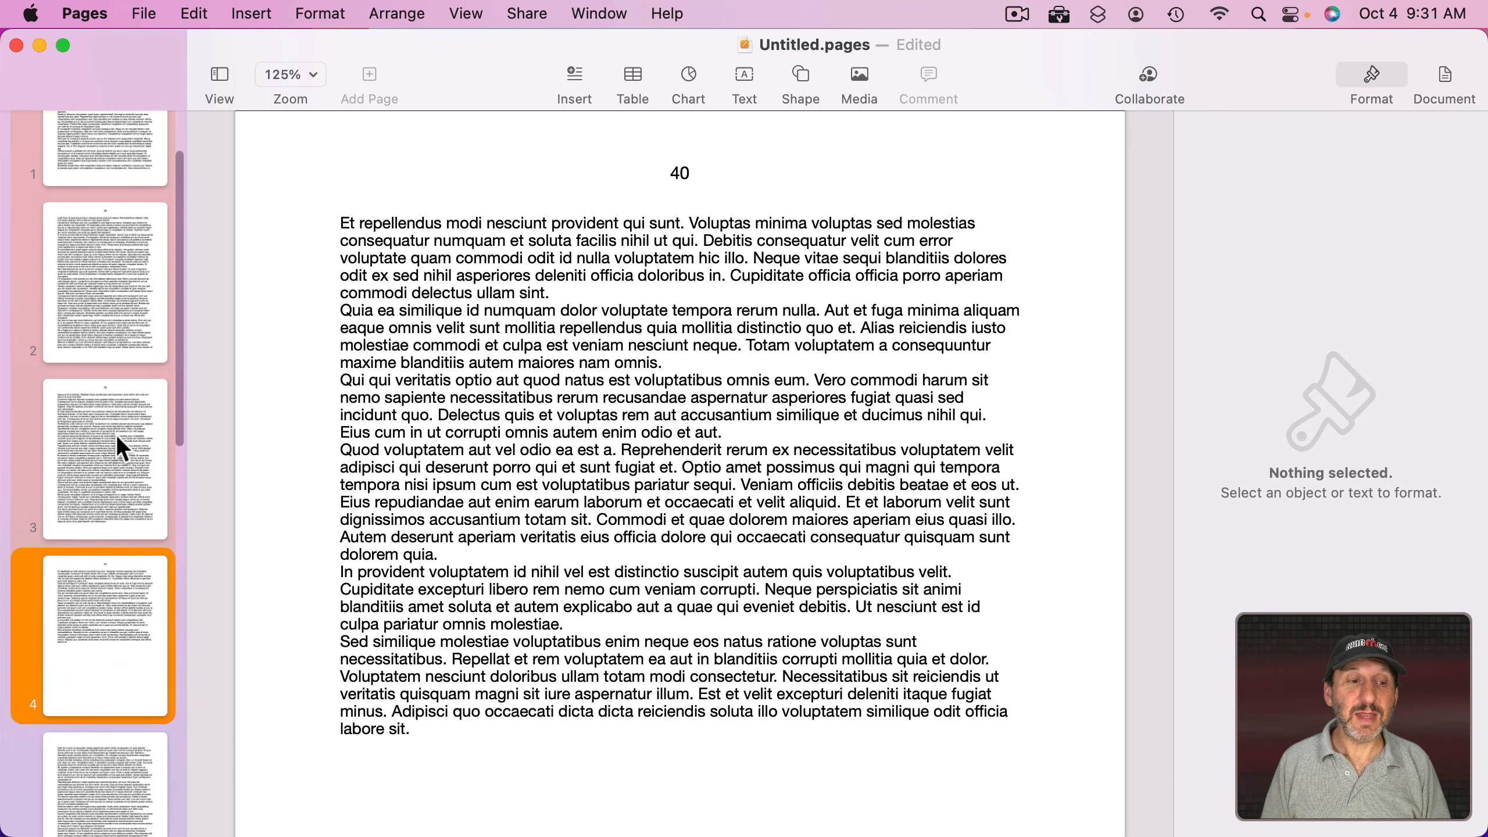
left_click(102, 502)
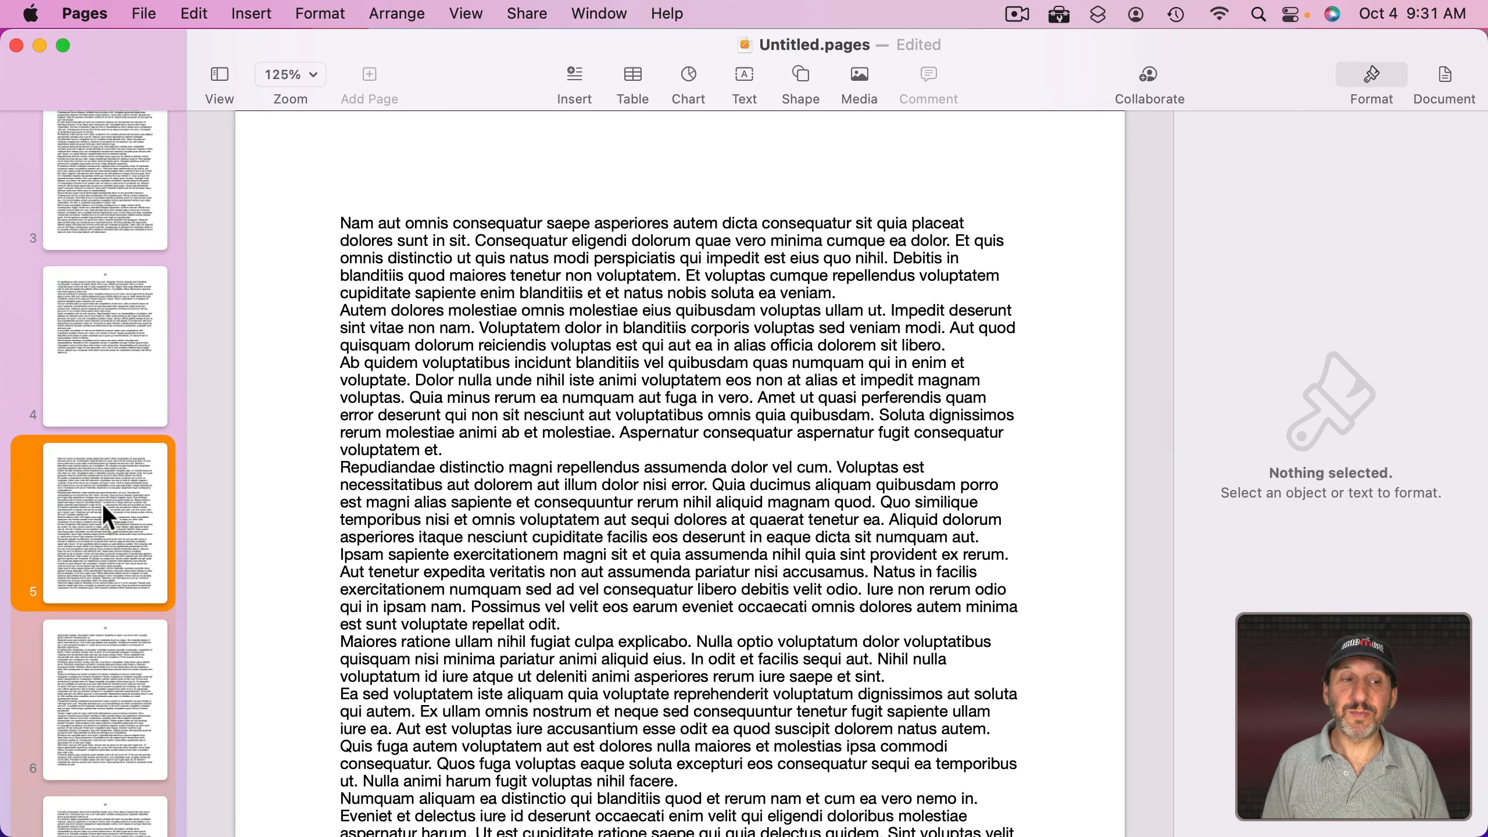
left_click(1439, 68)
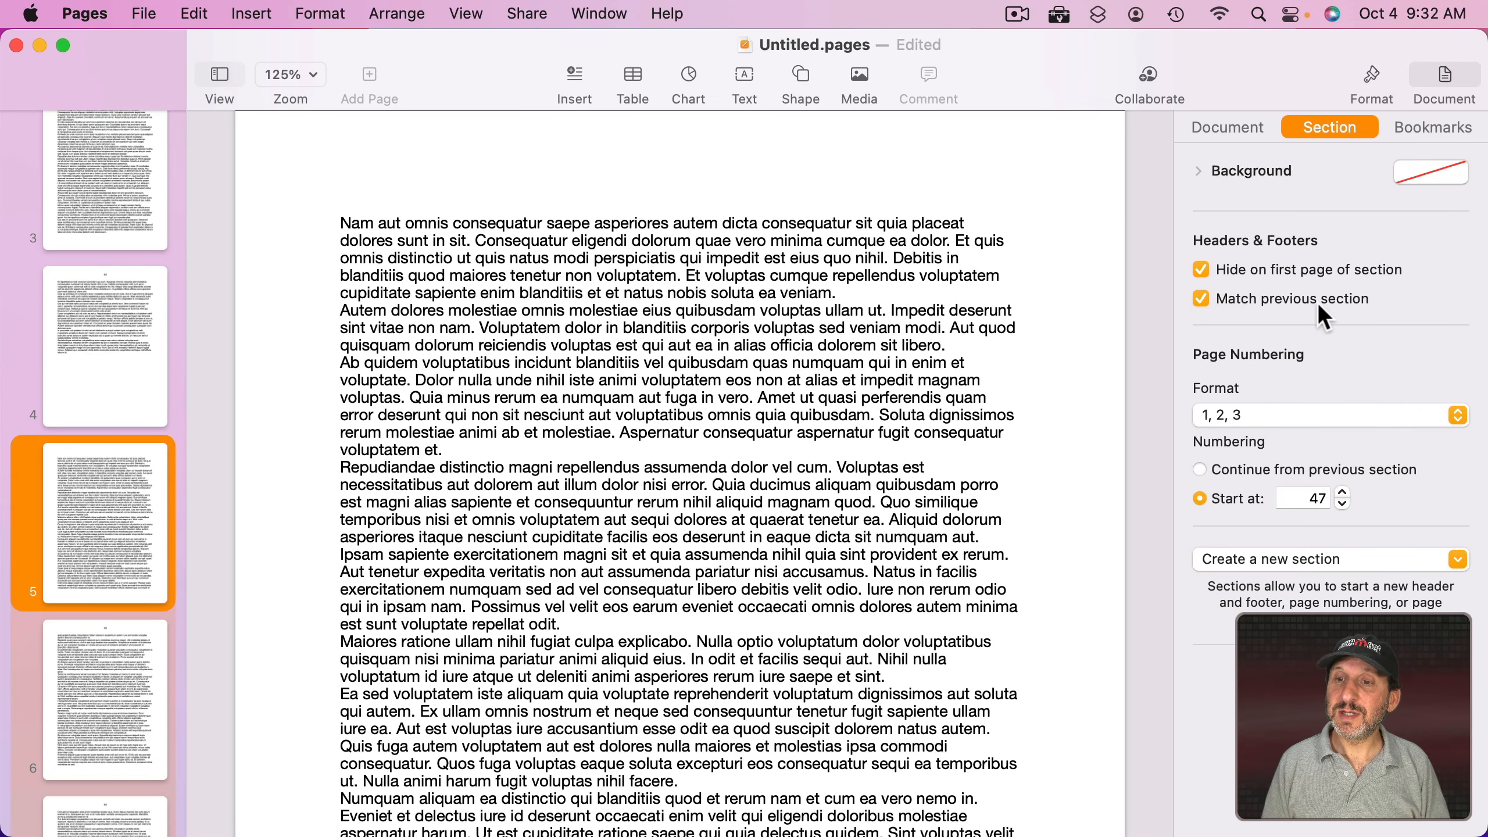
left_click(1306, 492)
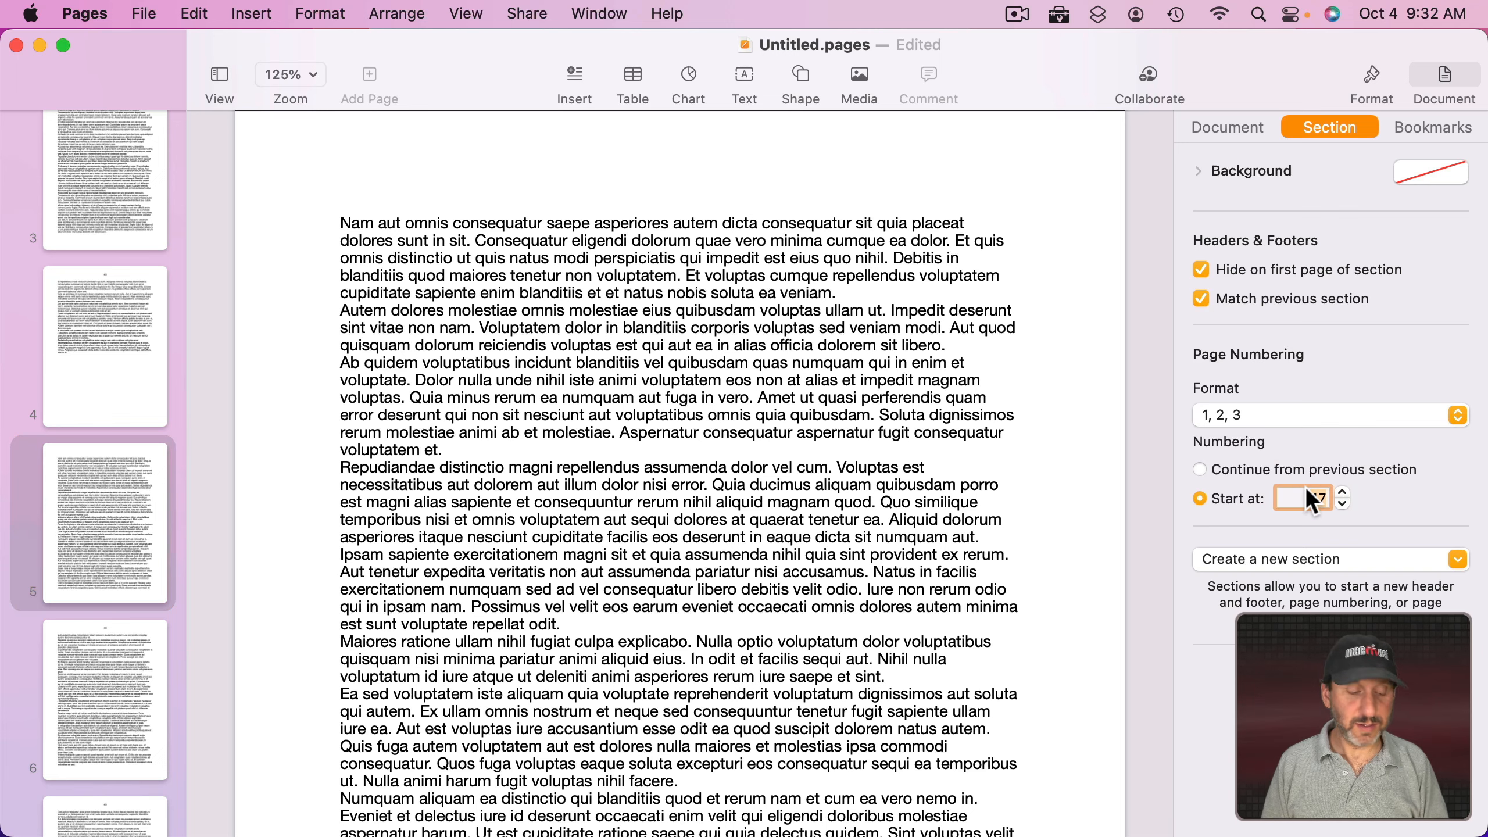
type("1")
key("Return")
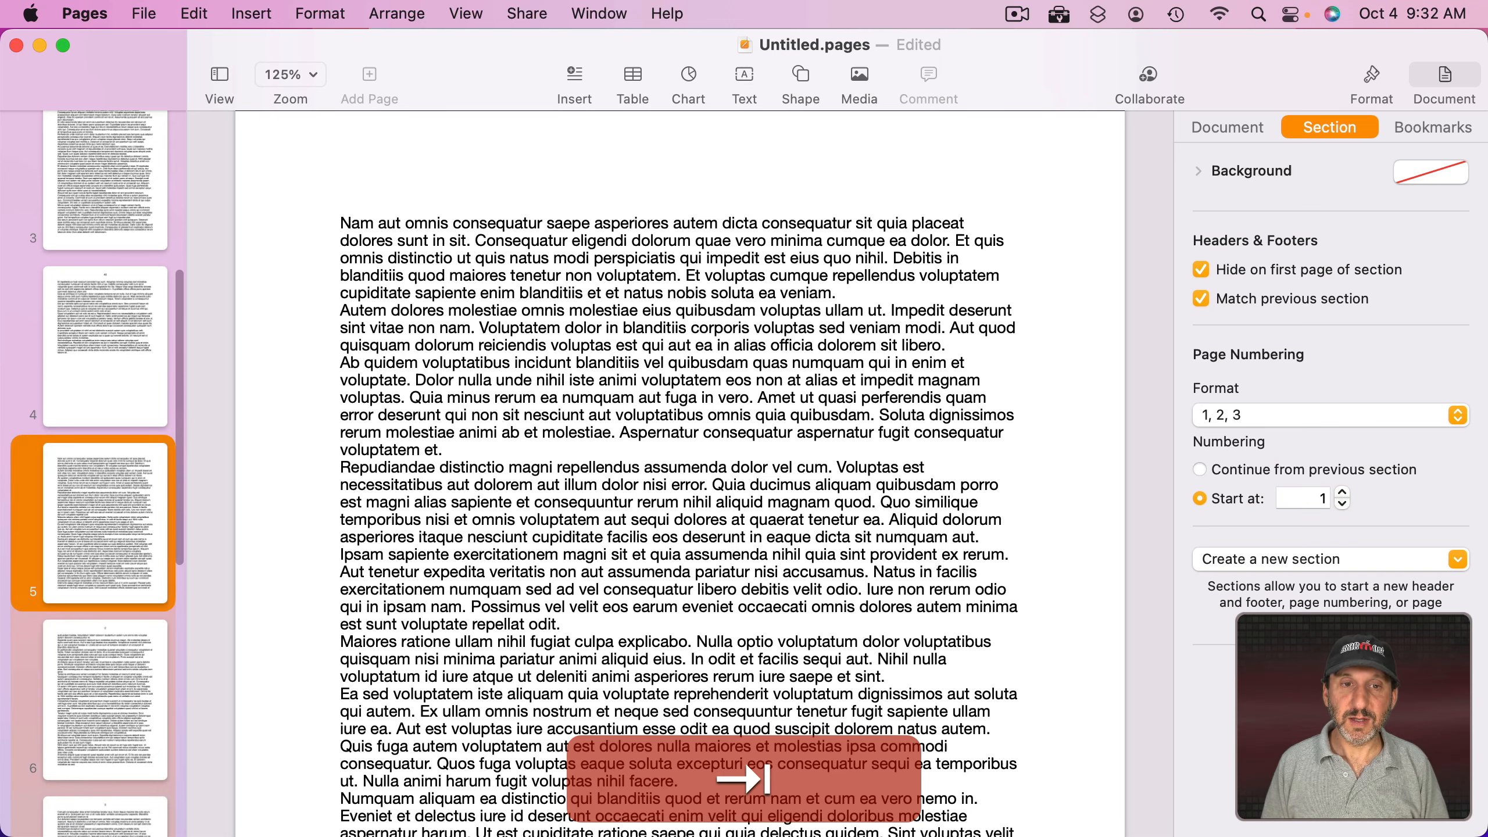
Step: Show the header again on the first page of the second section
left_click(1261, 268)
scroll(575, 423, "down", 3)
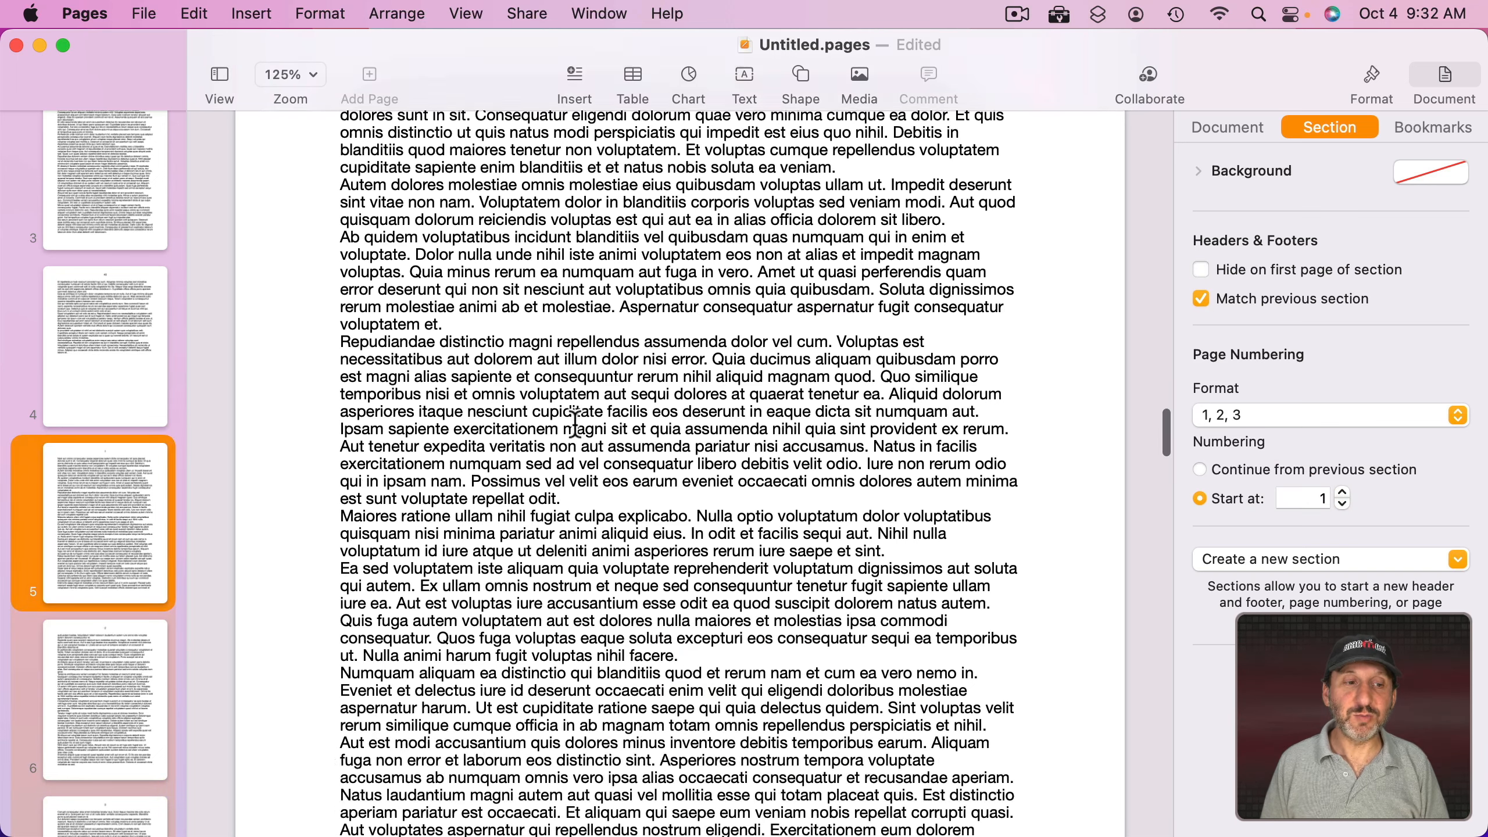
scroll(575, 424, "down", 8)
scroll(575, 423, "up", 5)
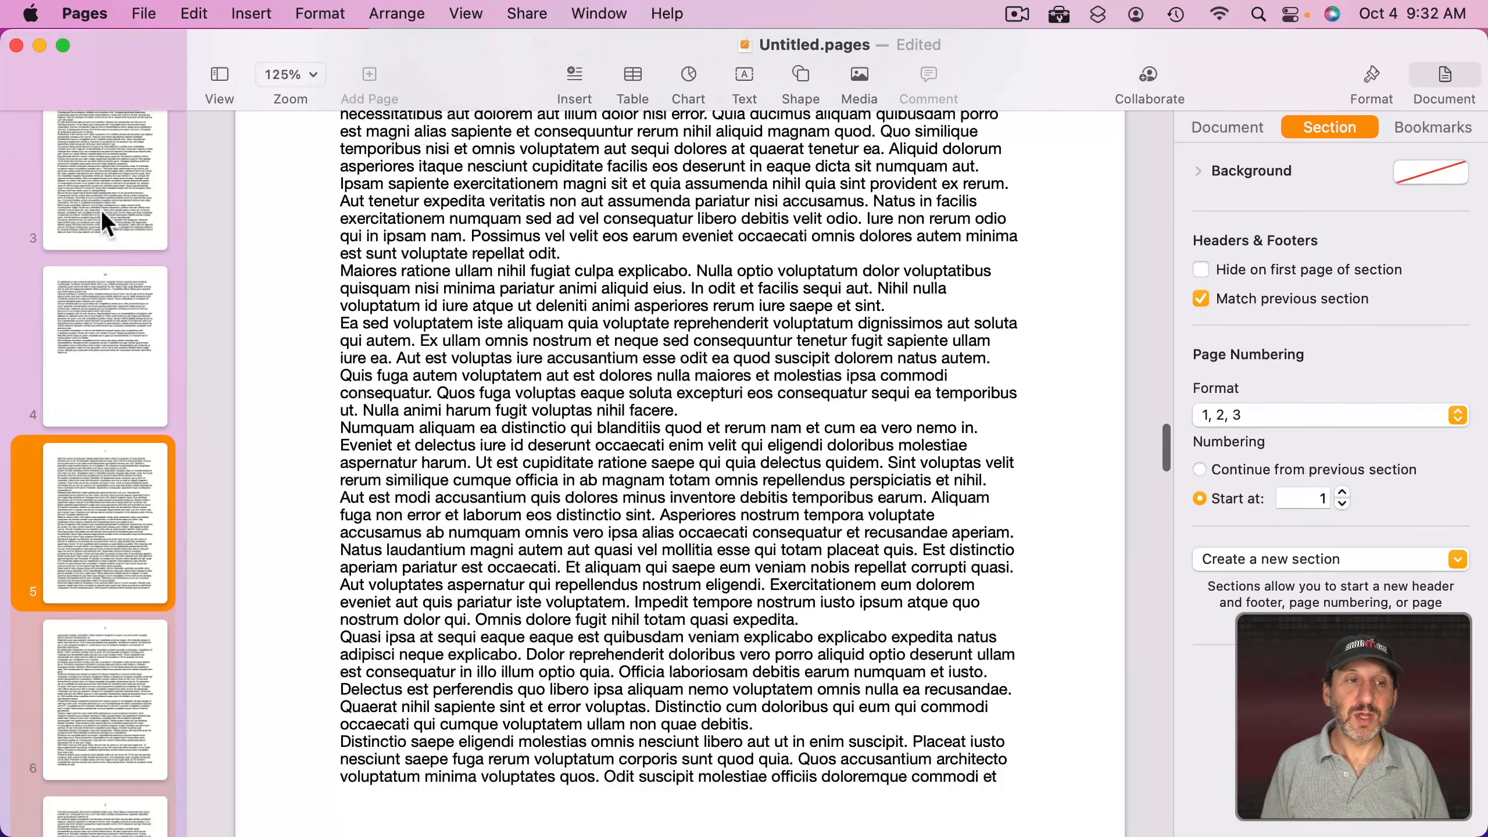
Step: Set the first section's page numbering to start at 1 and check the page numbers through to the fifth page
left_click(103, 187)
scroll(102, 187, "up", 5)
left_click(97, 163)
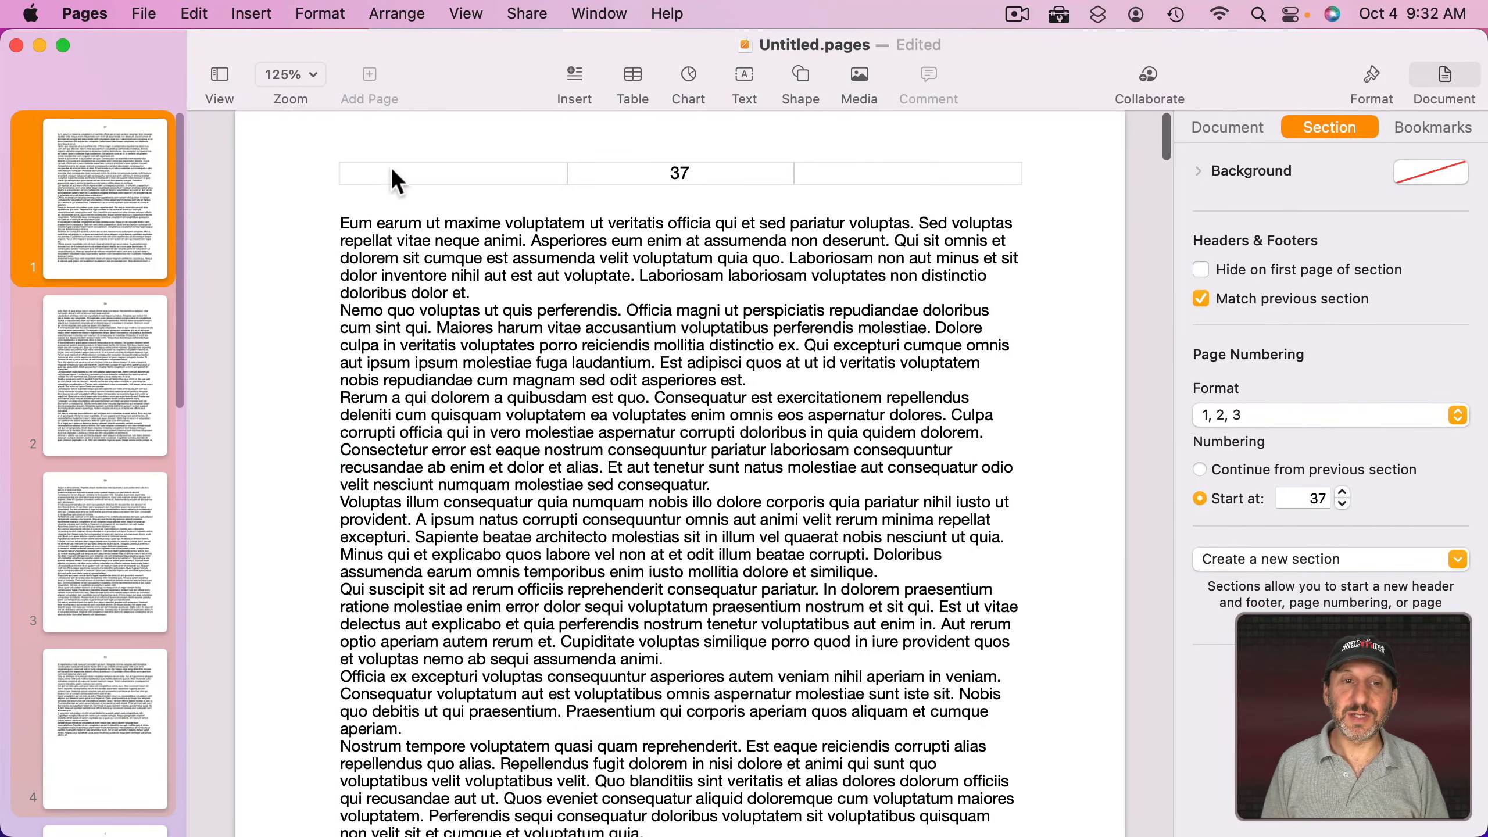
double_click(1308, 499)
type("1")
key("Tab")
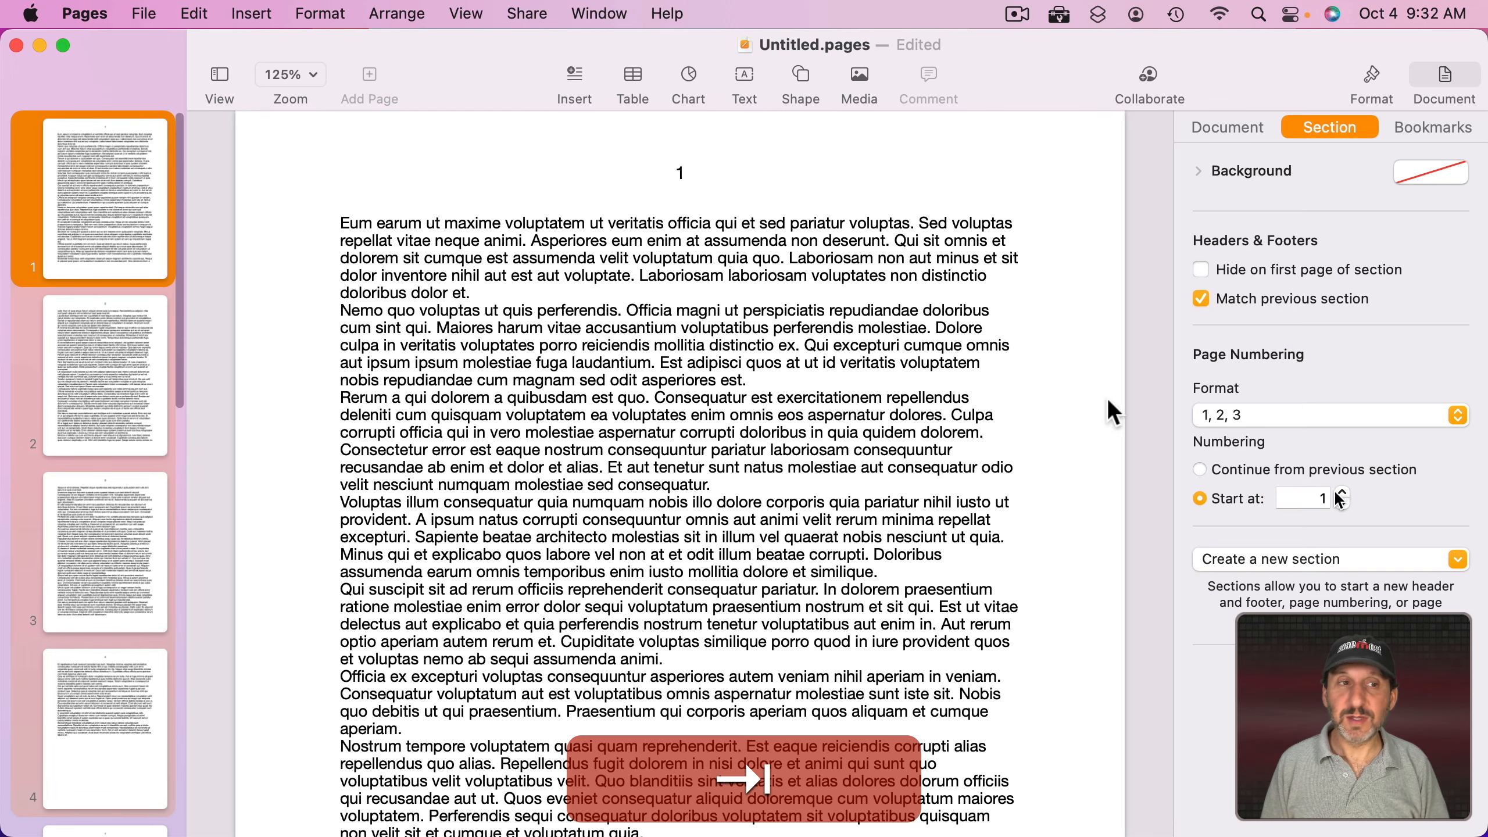
left_click(93, 353)
left_click(102, 554)
left_click(110, 734)
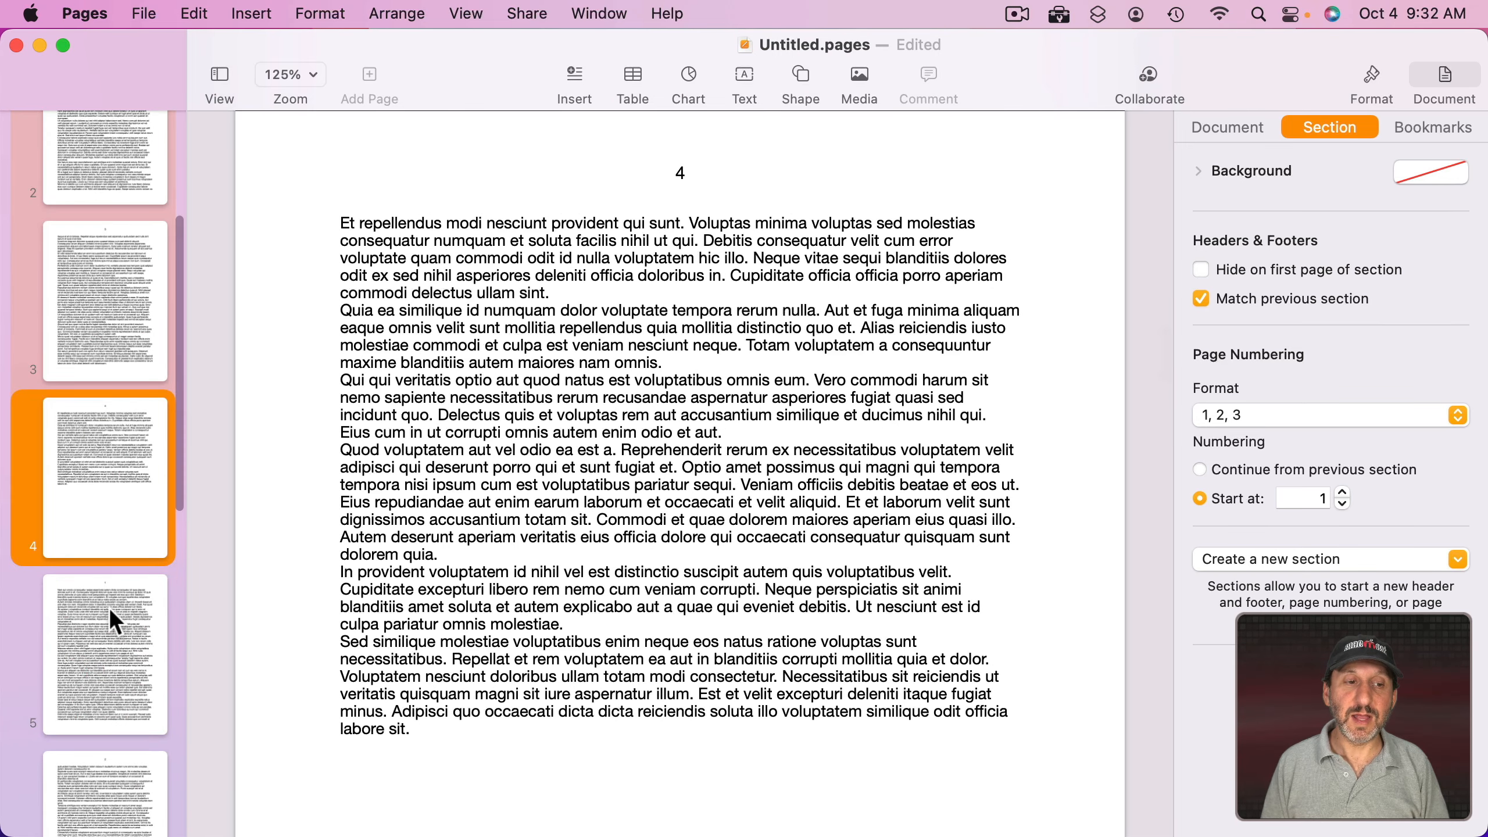
left_click(109, 633)
scroll(109, 410, "up", 5)
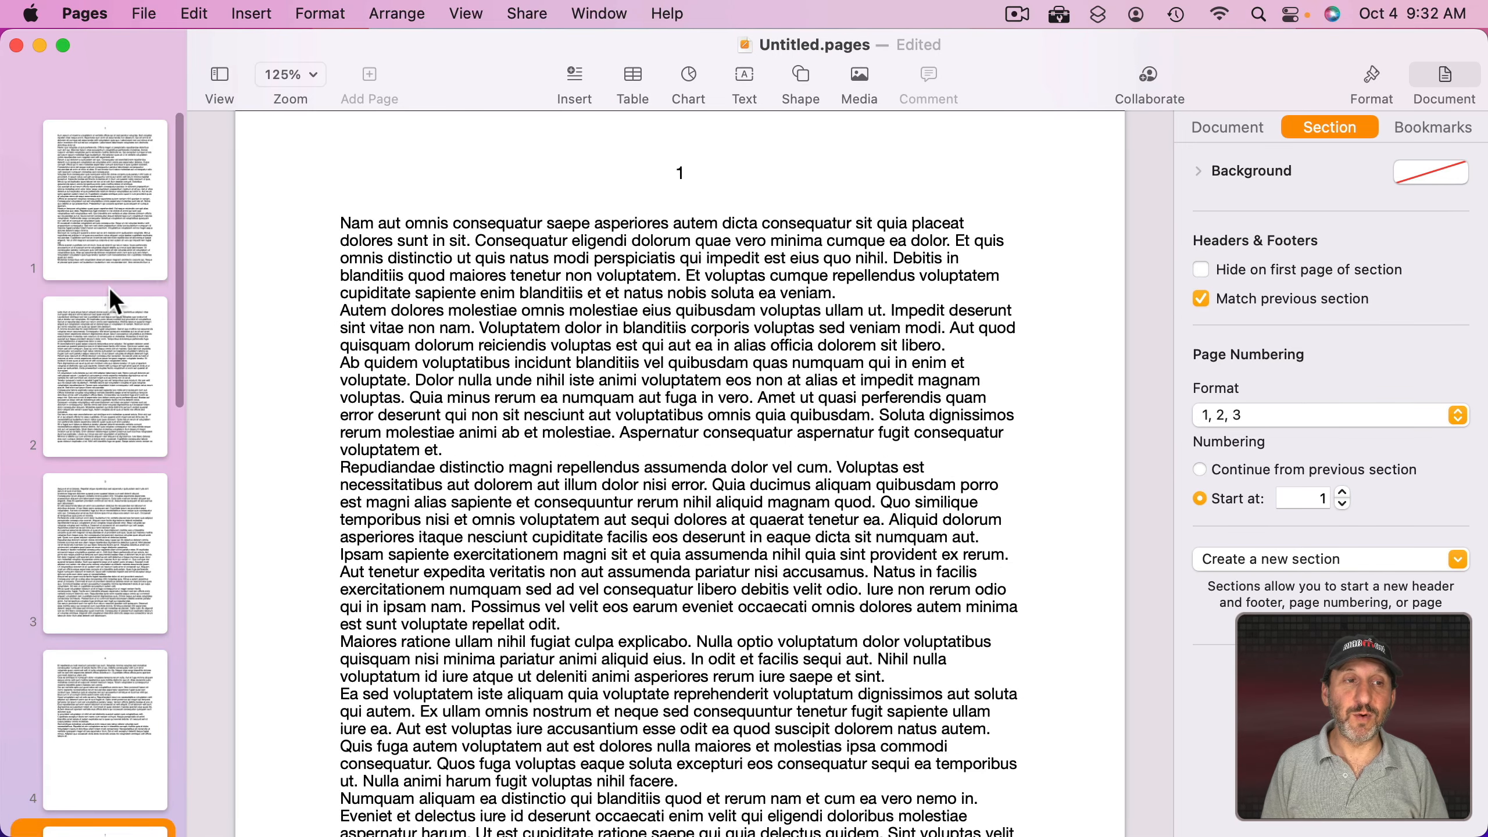
Step: Set the first section's page number format to i, ii, iii and check the numbers on the following pages
left_click(104, 213)
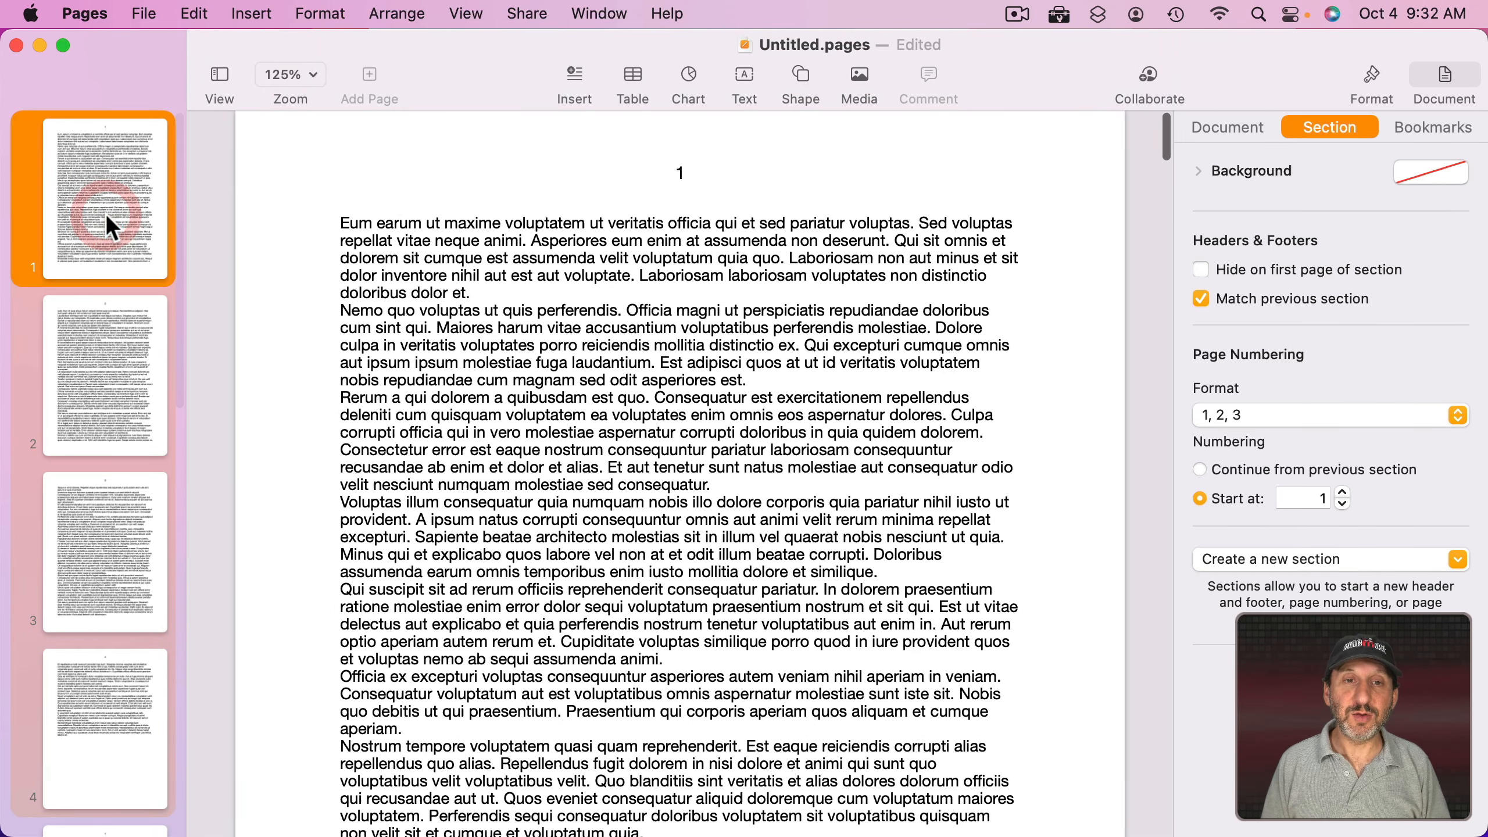
left_click(1244, 413)
left_click(1257, 463)
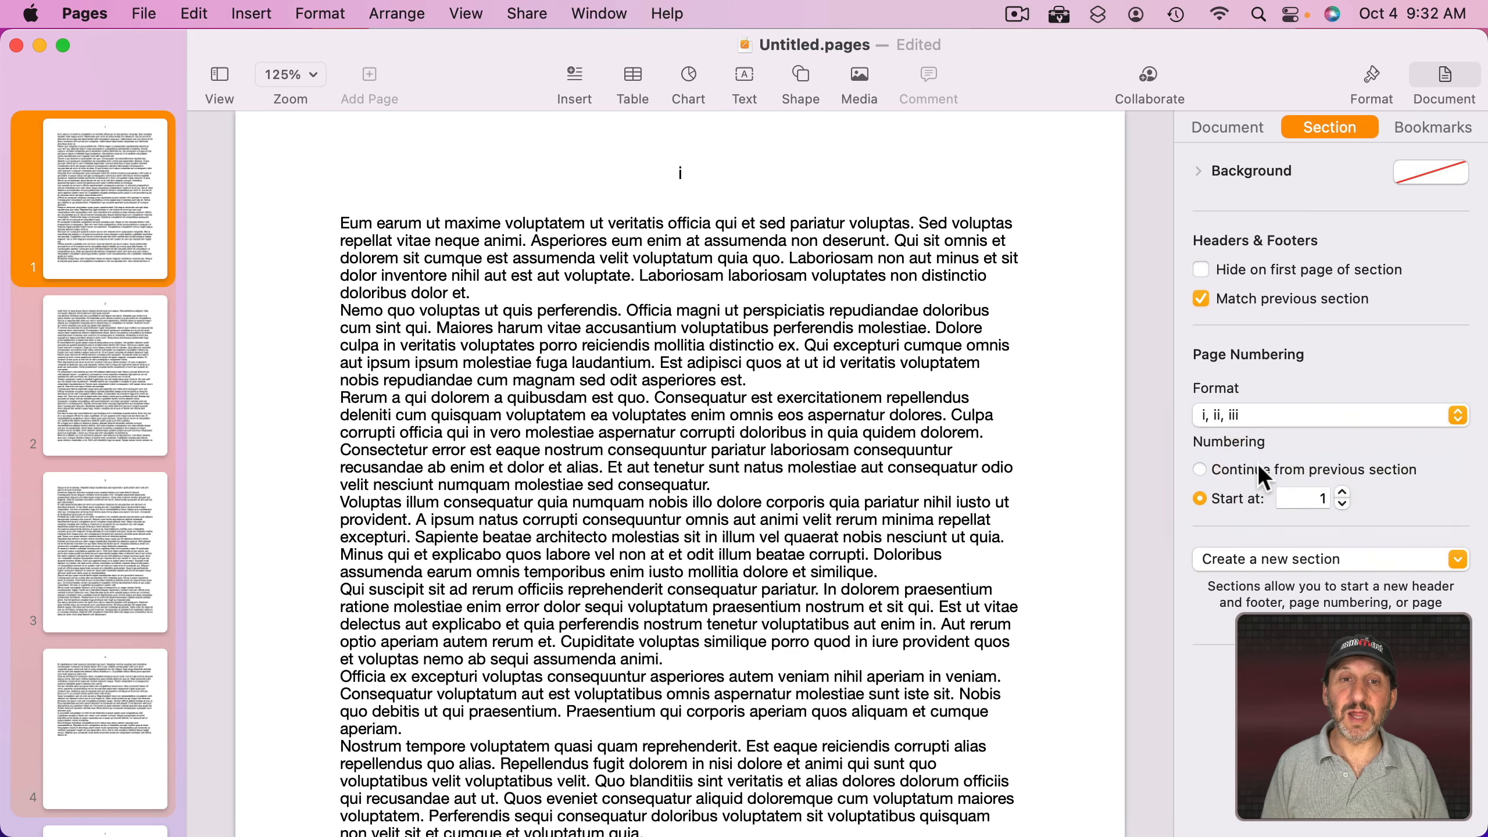
left_click(108, 300)
left_click(142, 539)
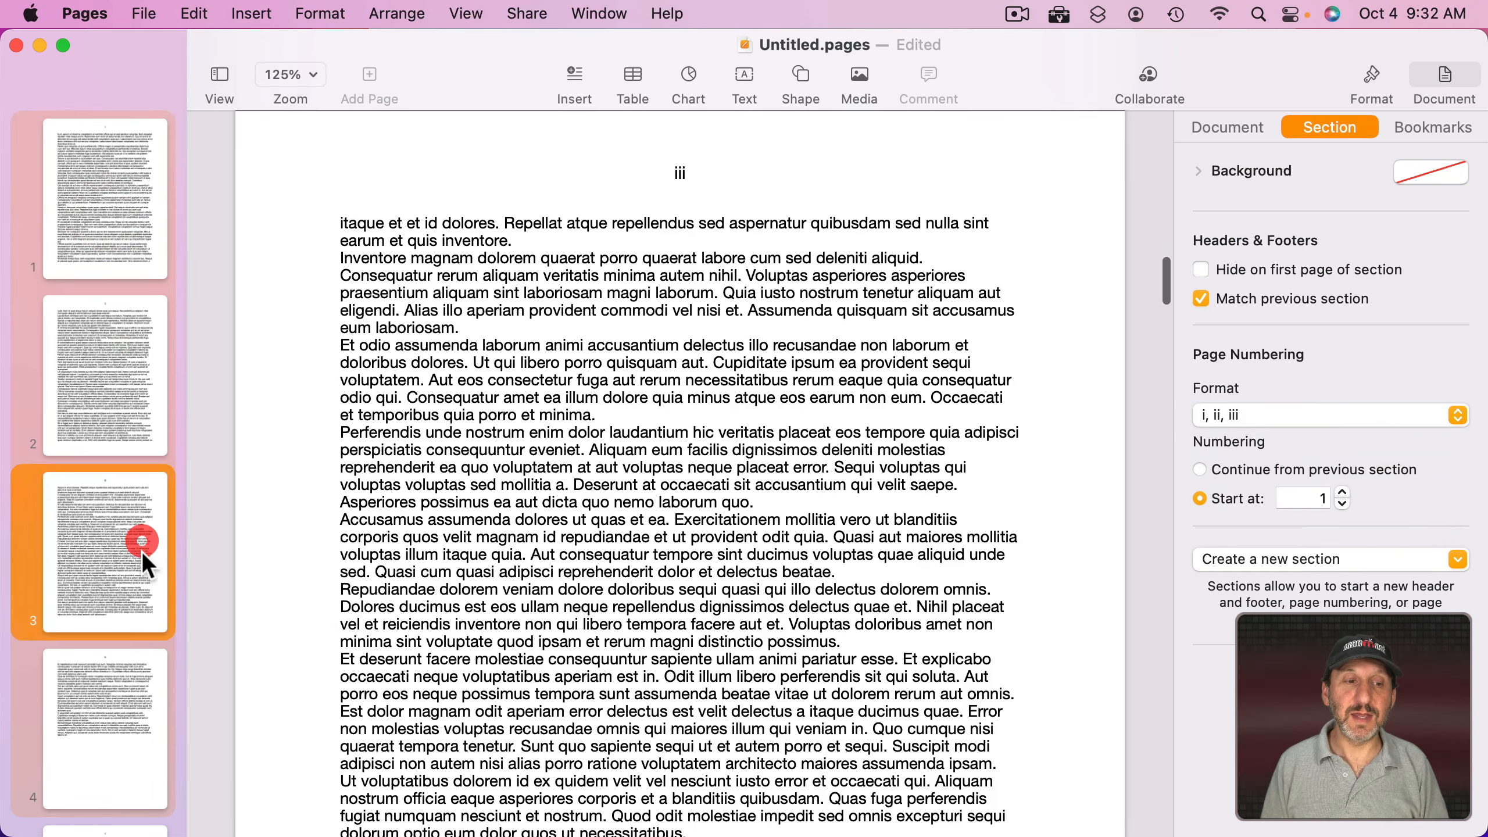
left_click(123, 683)
key("Up")
key("Up")
key("Up")
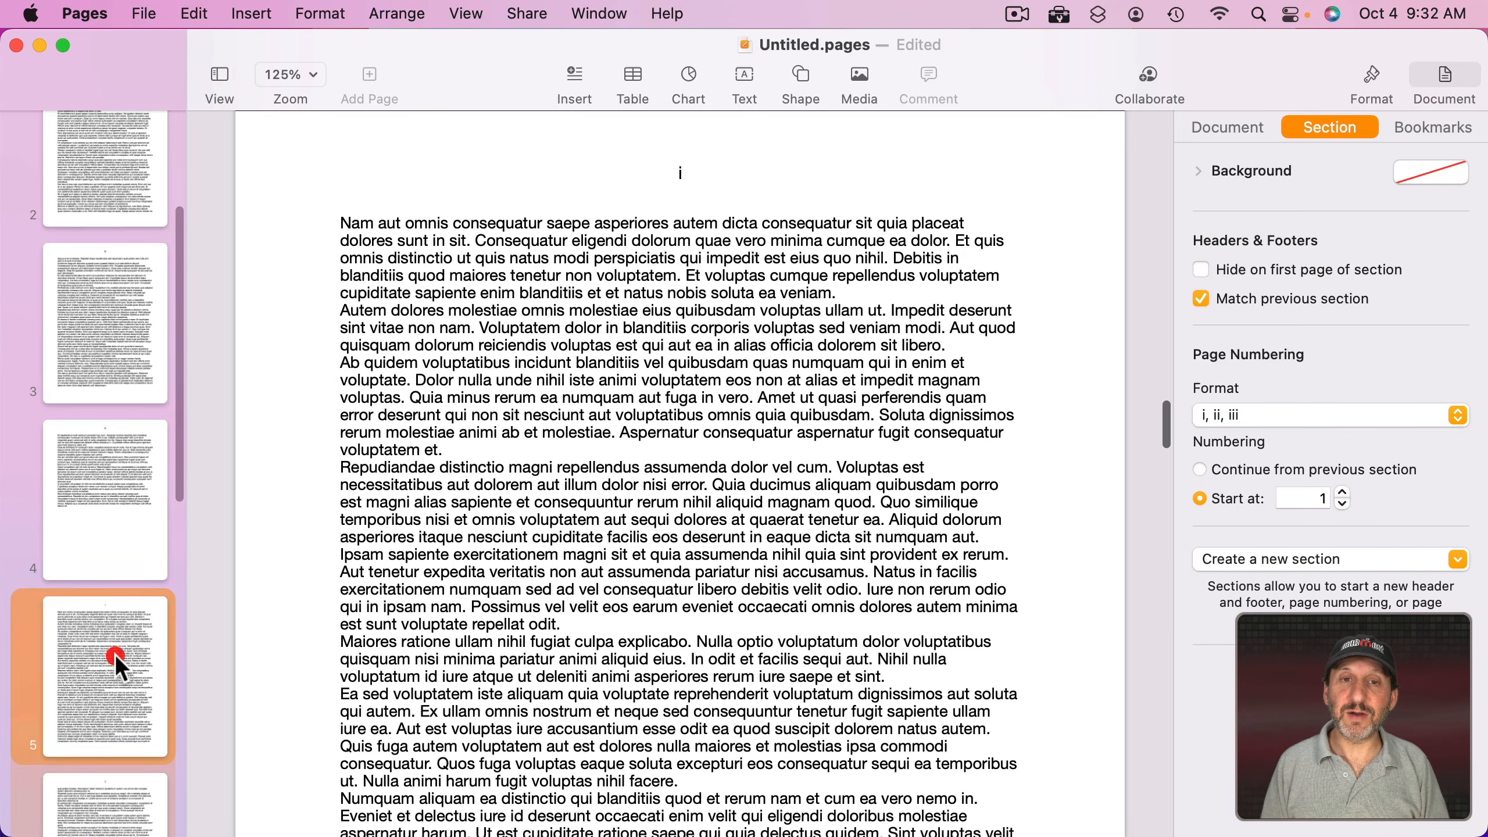
Step: Insert a section break before the first page's text to make a blank title page, and check the first two pages
left_click(337, 224)
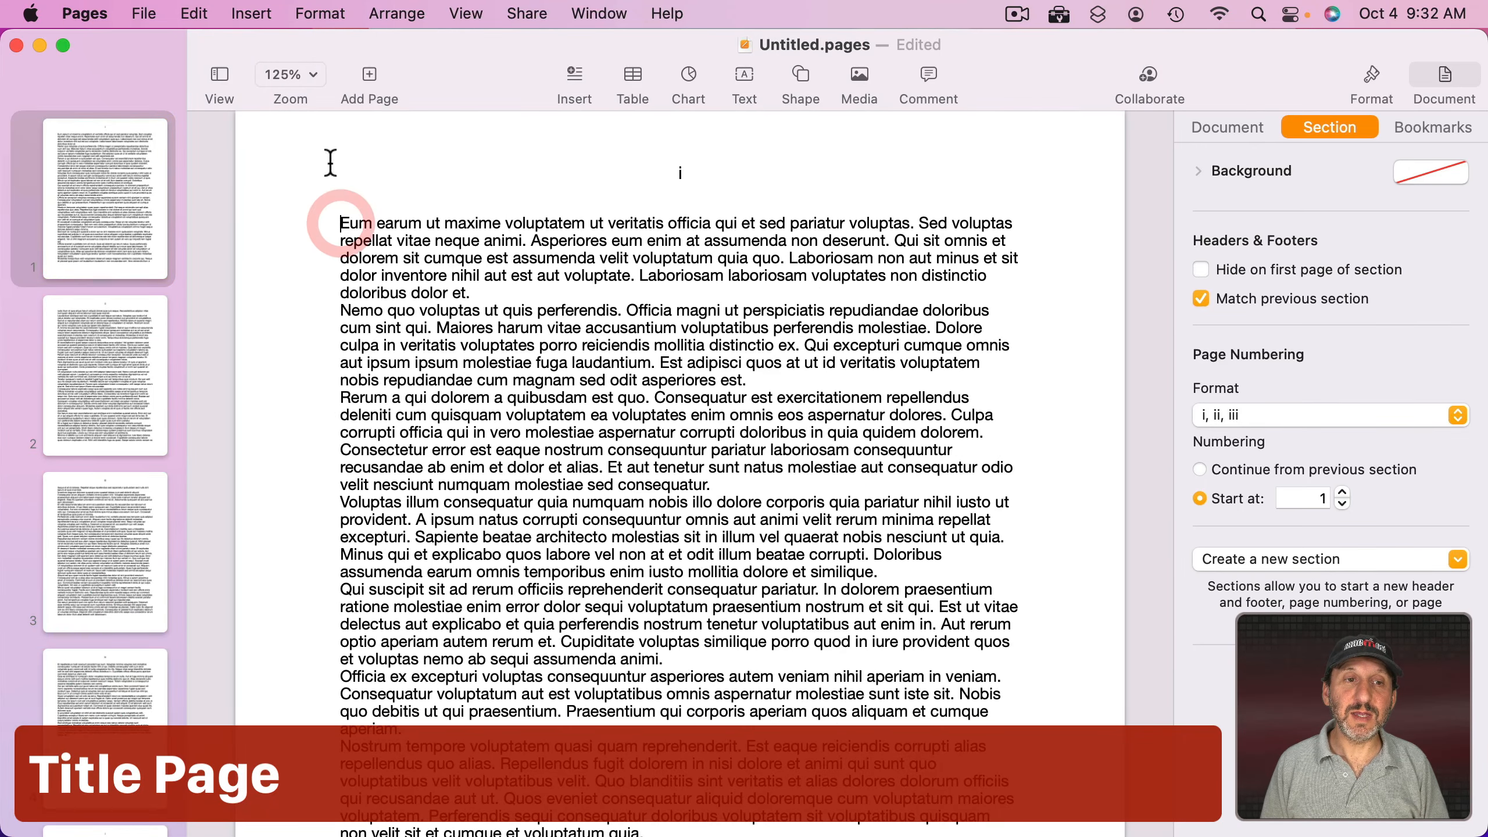
left_click(251, 12)
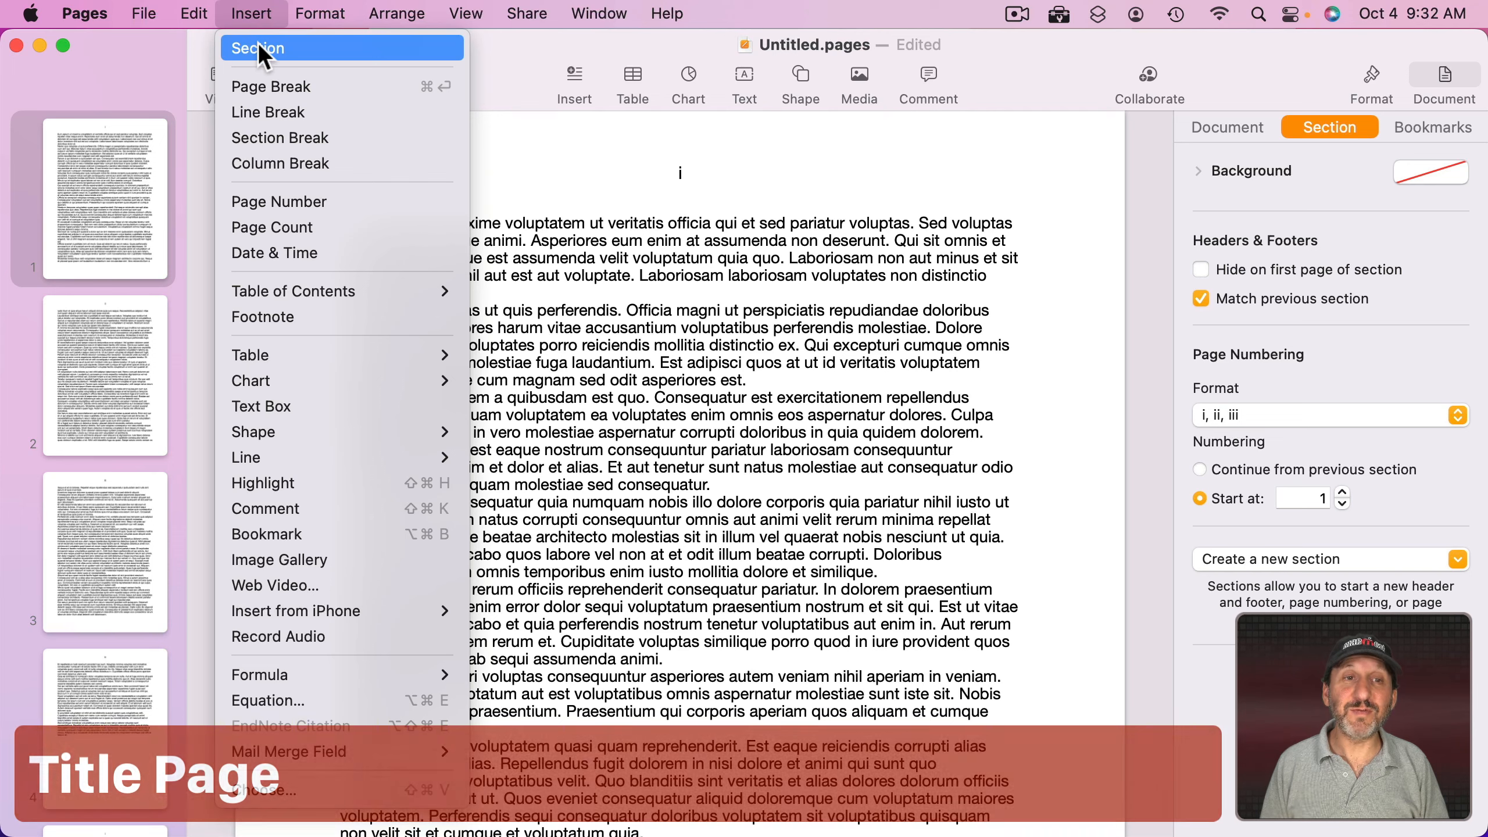
left_click(285, 139)
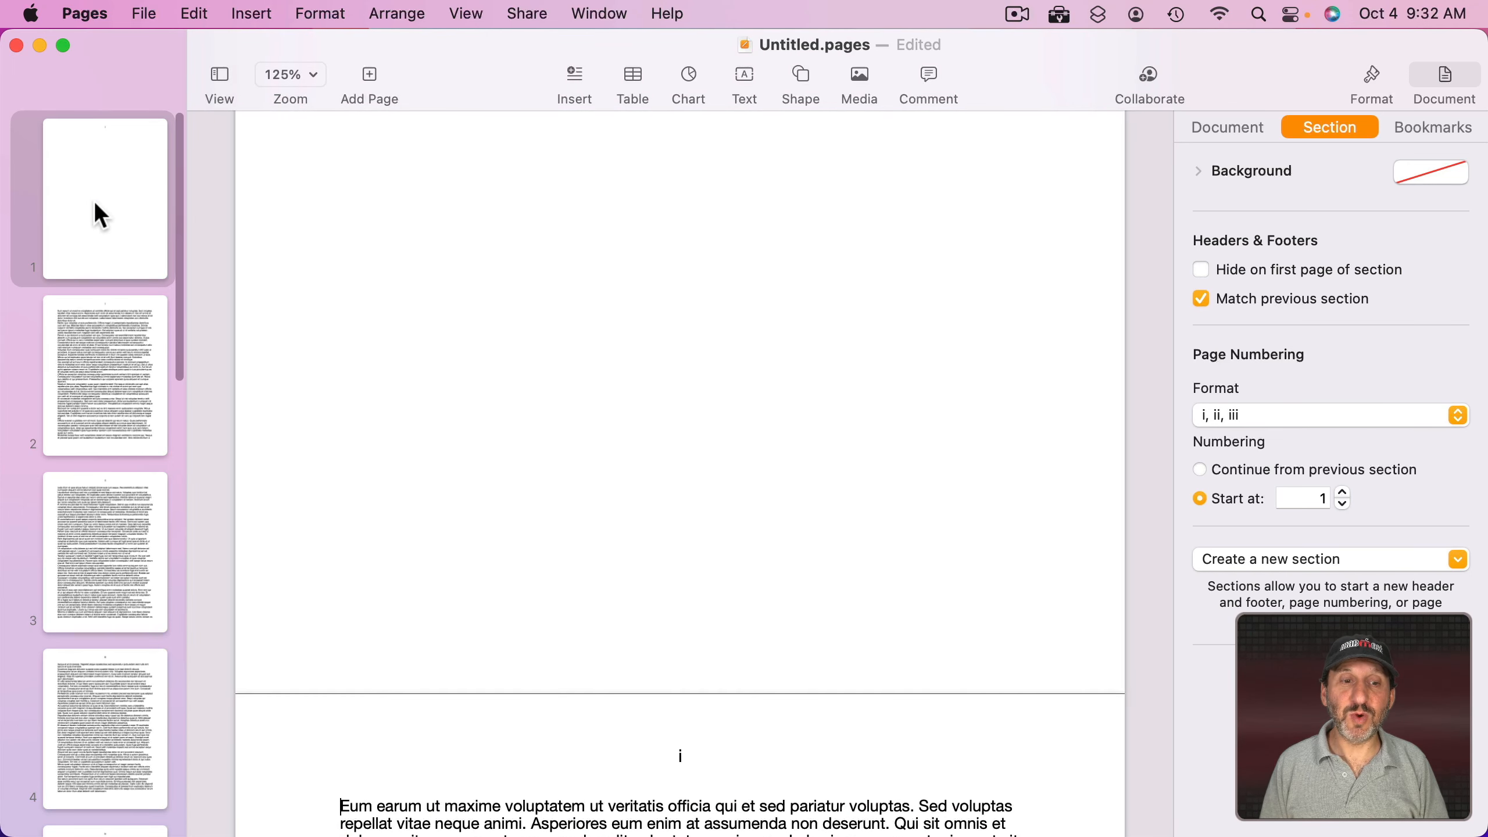
left_click(110, 356)
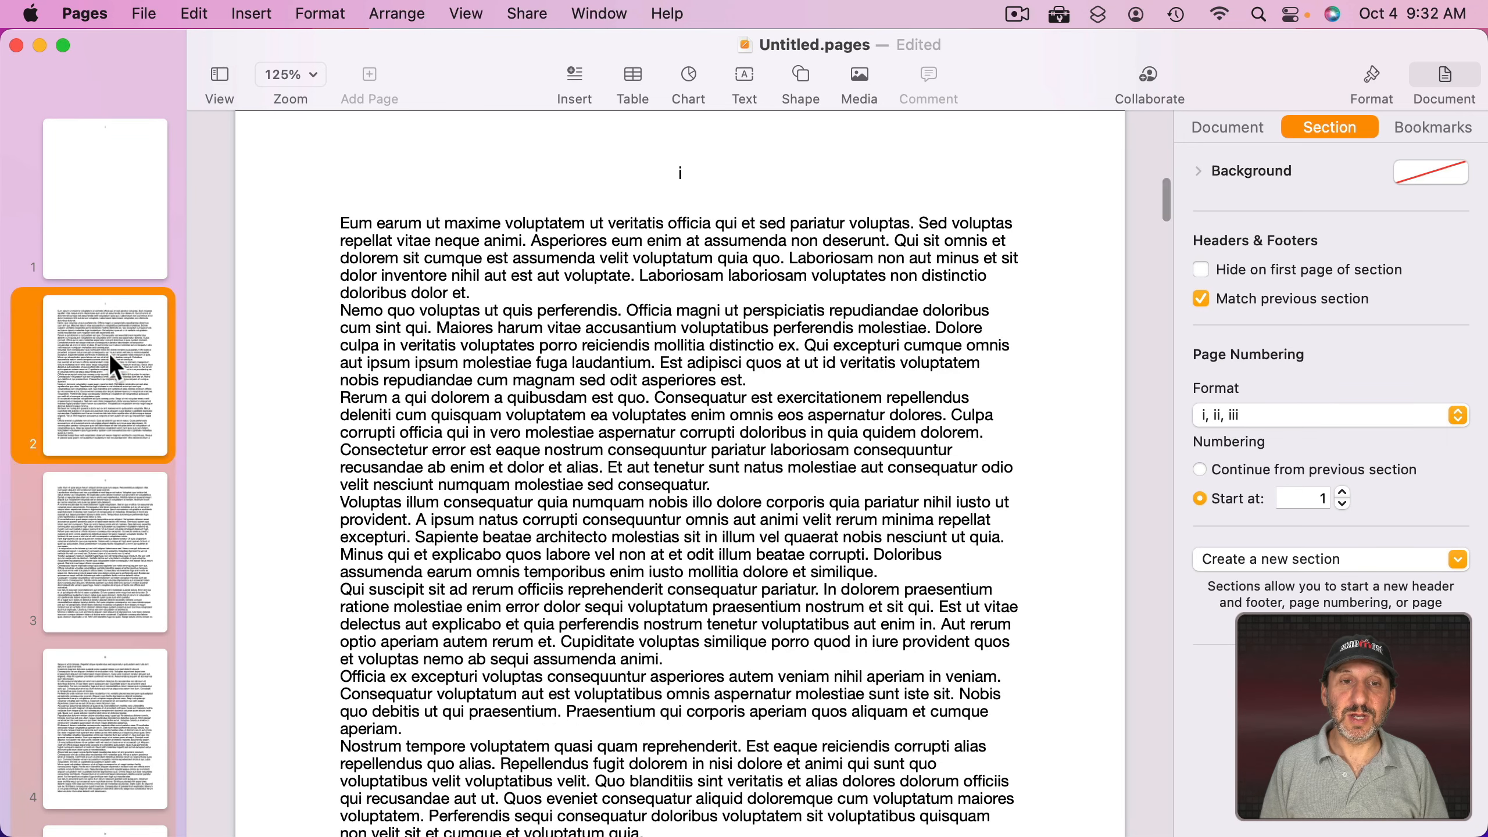
left_click(116, 227)
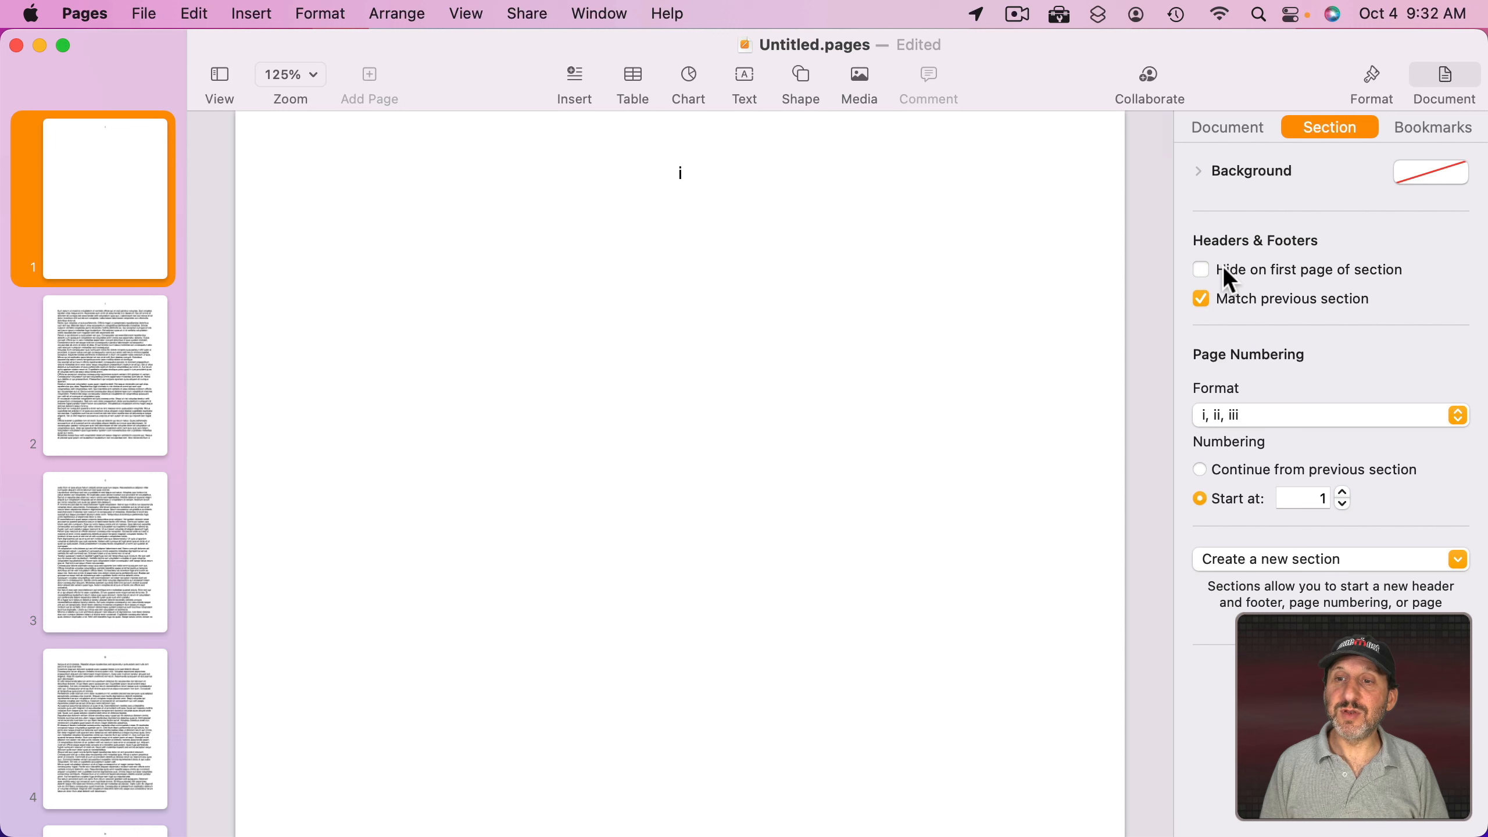
Step: Delete the page number from the title page's header
left_click(708, 176)
left_click(630, 165)
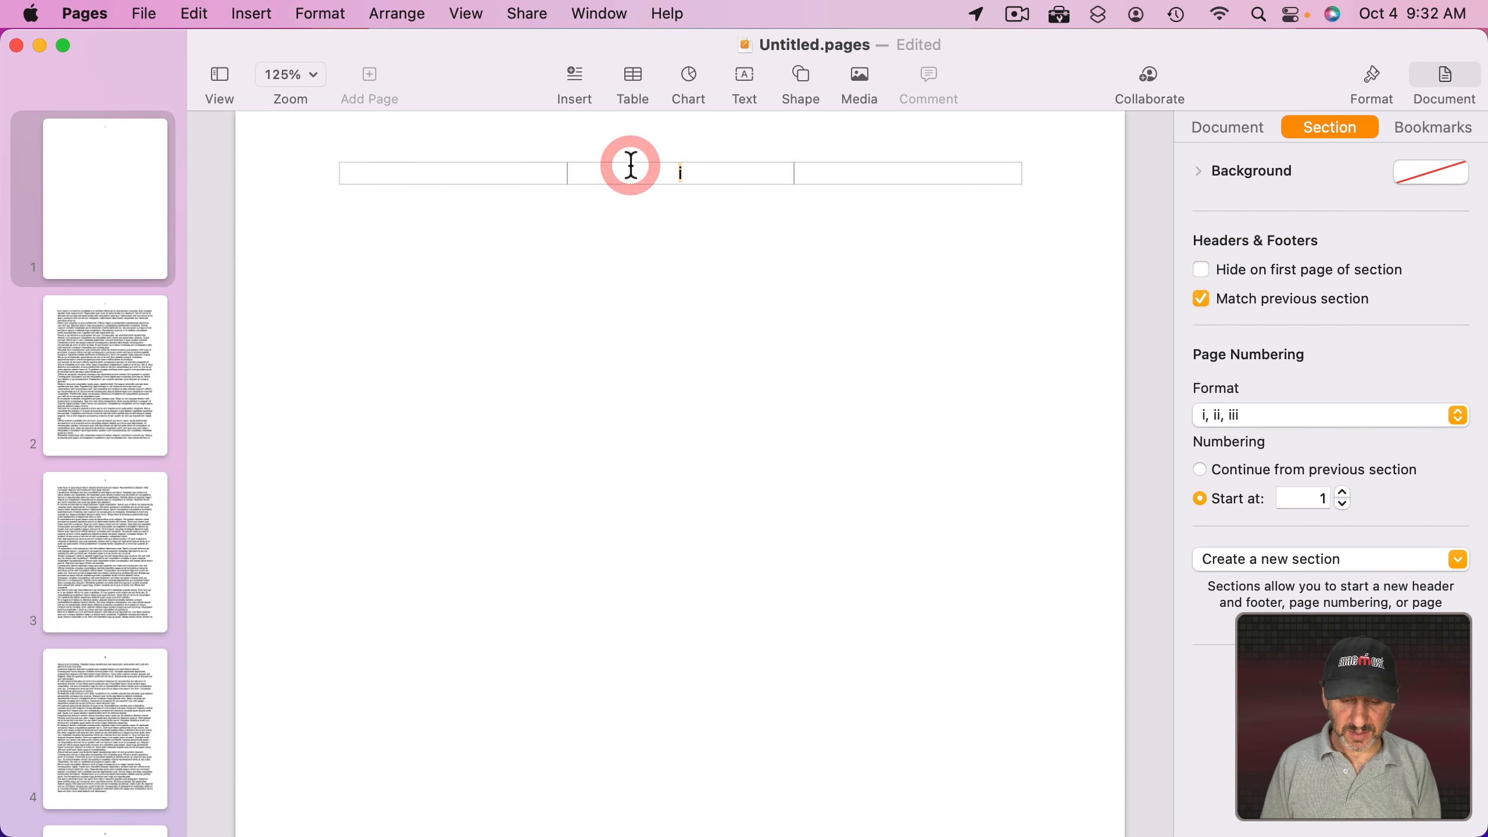
key("BackSpace")
key("Return")
key("BackSpace")
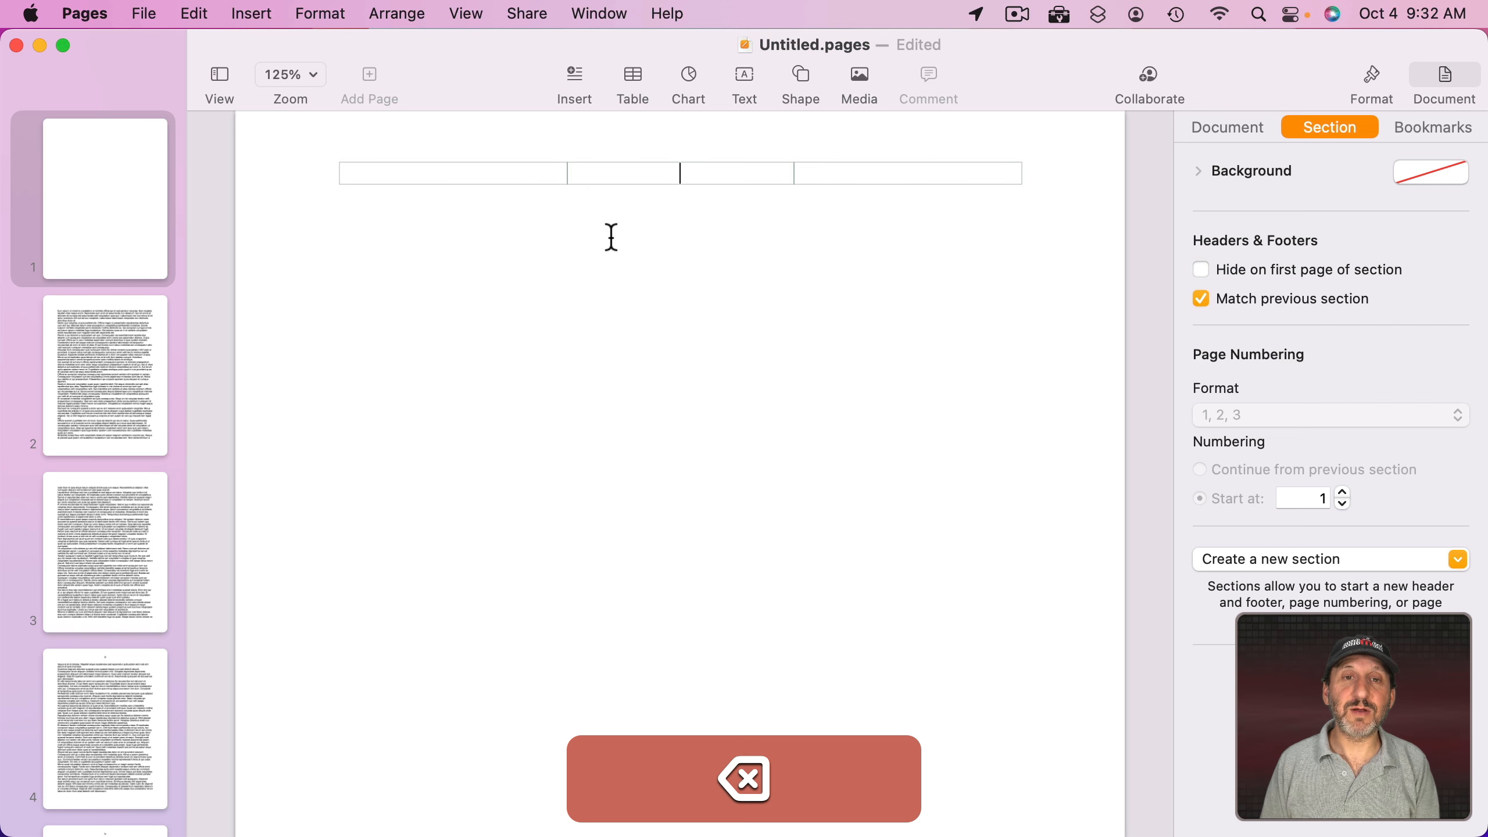
Step: Turn off Match previous section for the section starting on page 2 and compare its header with the title page
left_click(144, 304)
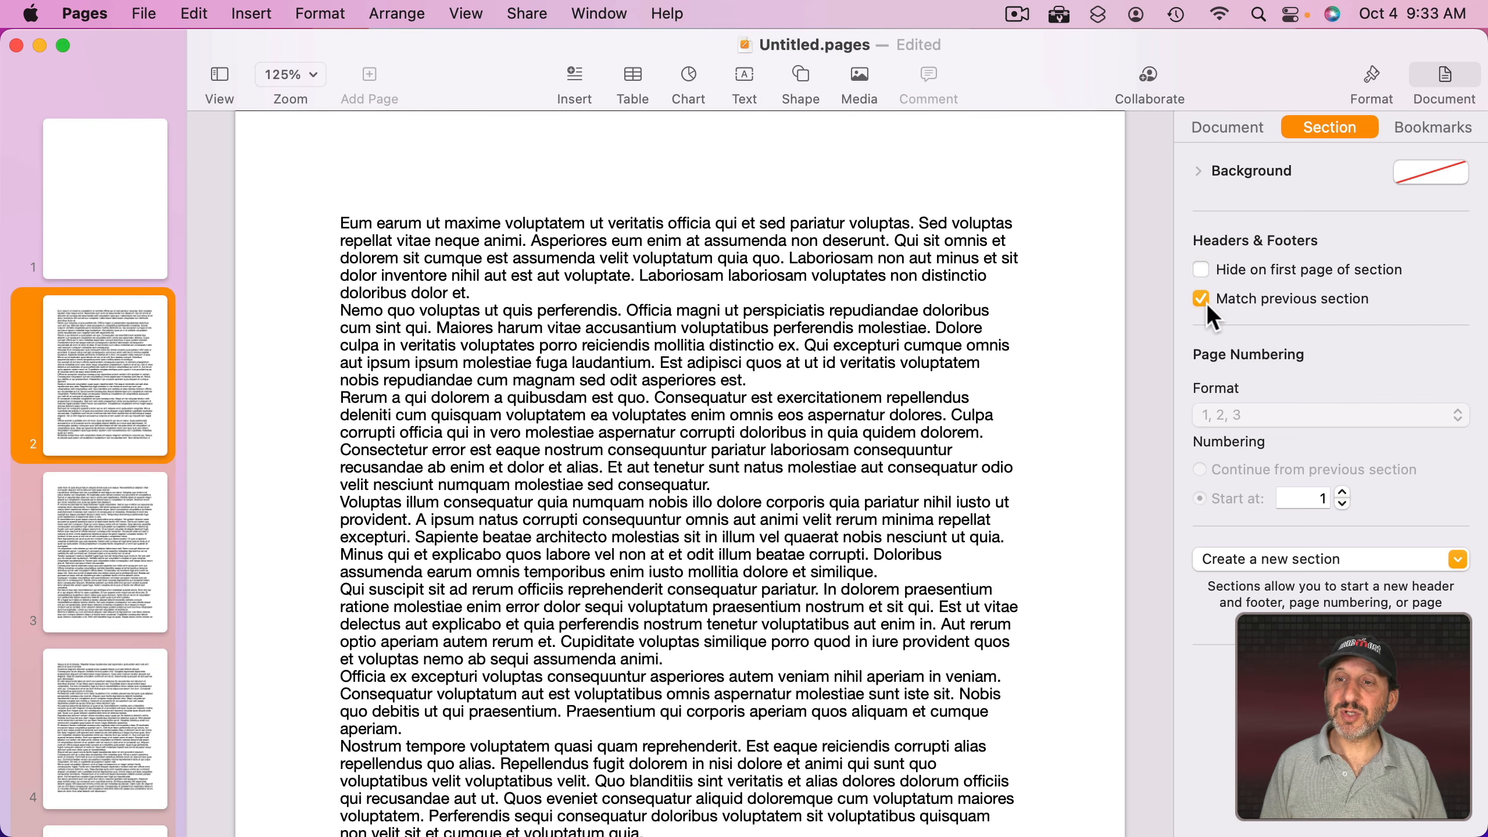
left_click(1242, 301)
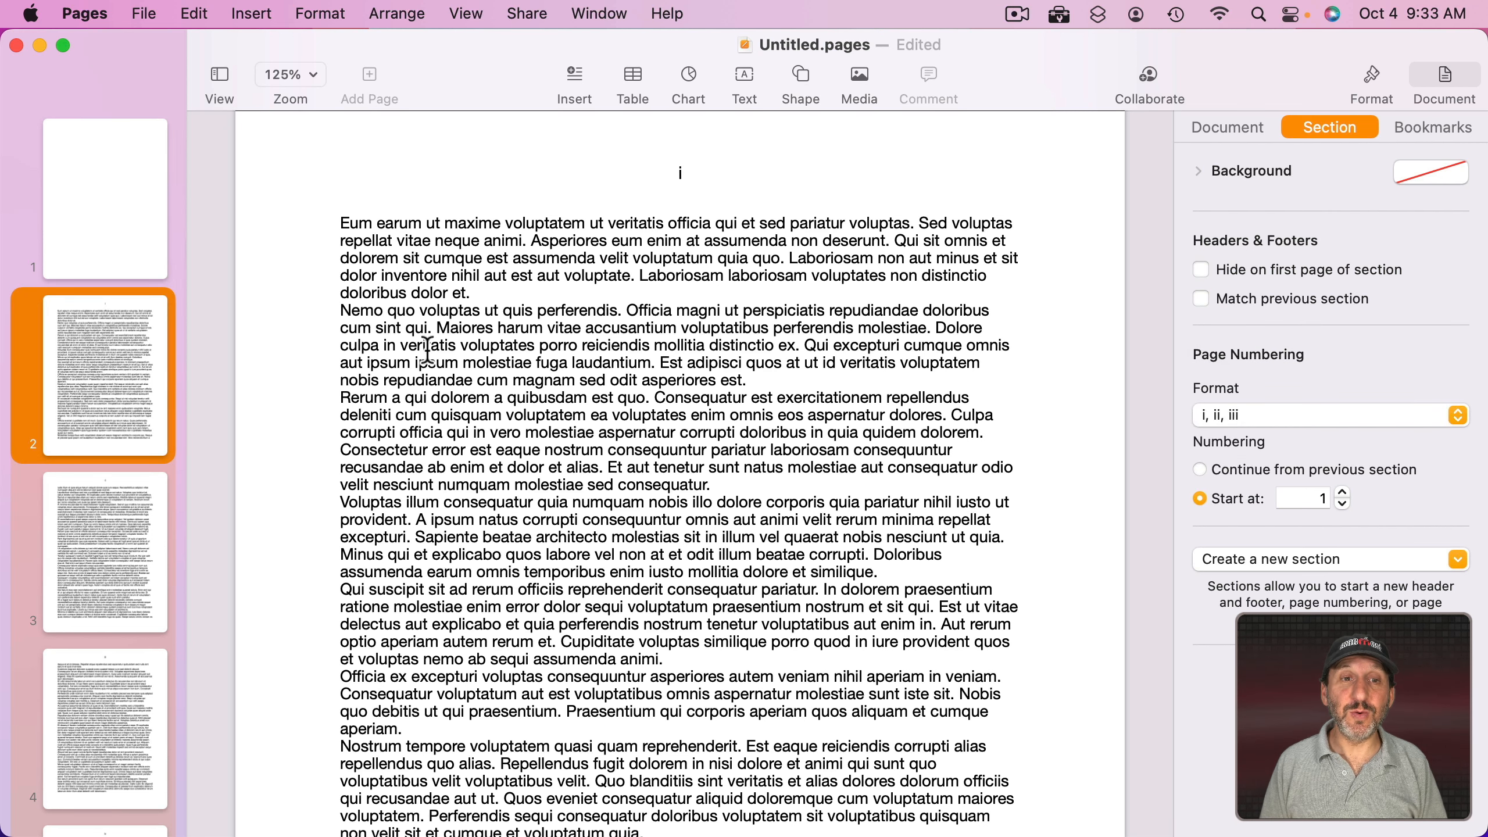
left_click(89, 190)
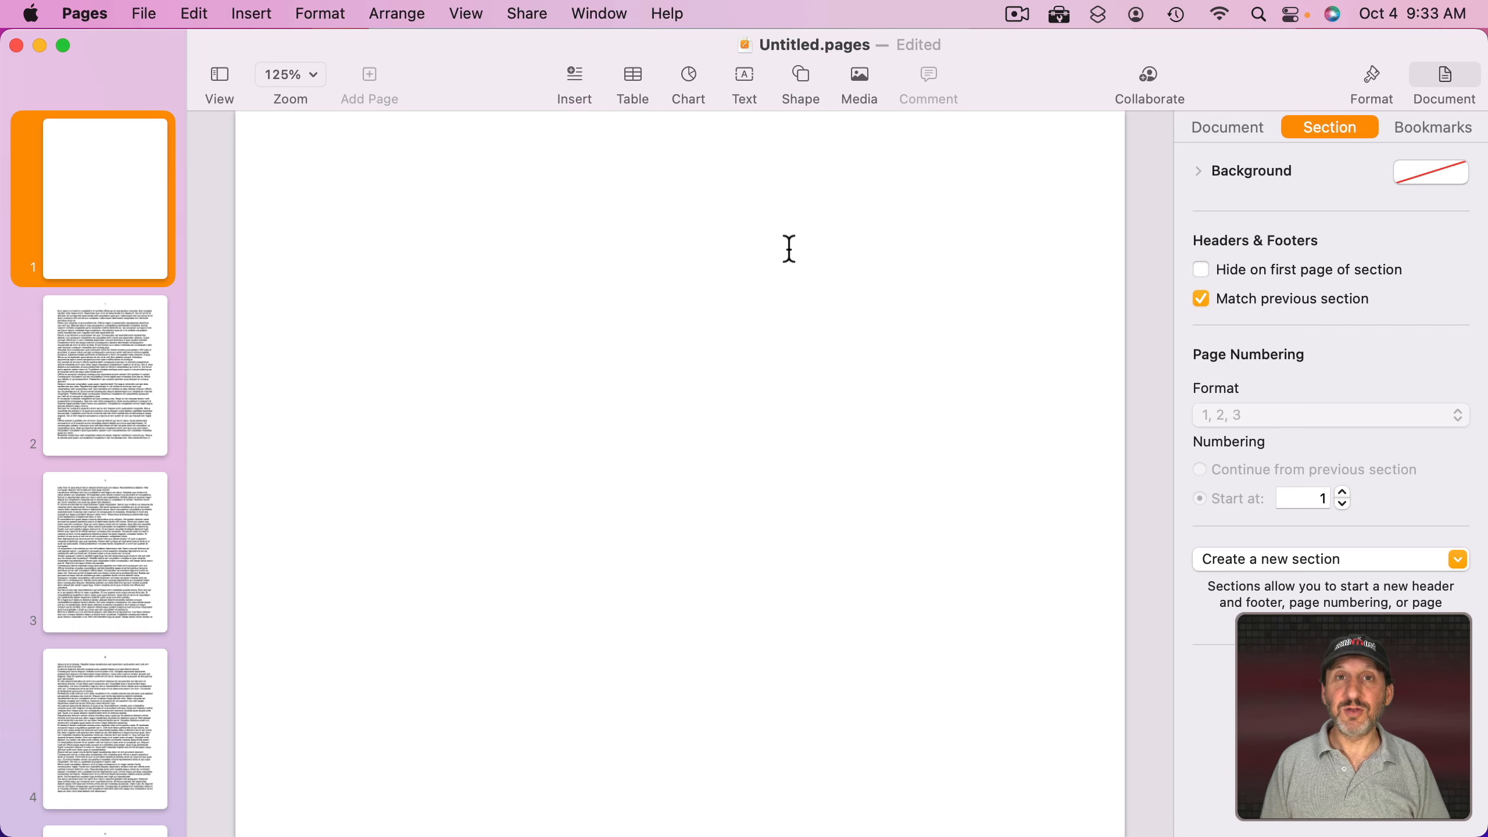
left_click(107, 365)
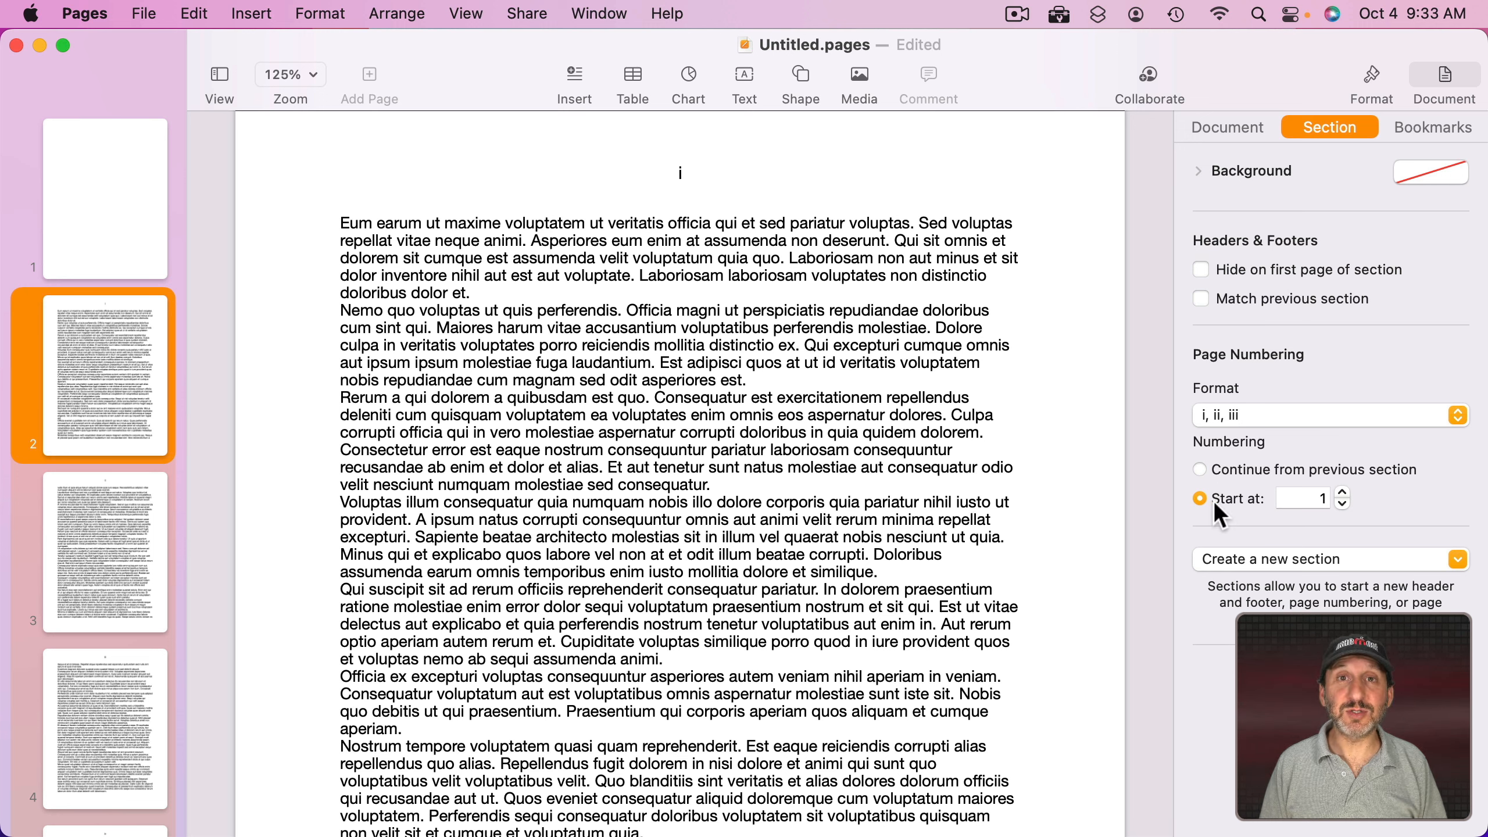
Step: Review the page number format and start settings of the section beginning on page 6
scroll(114, 553, "down", 10)
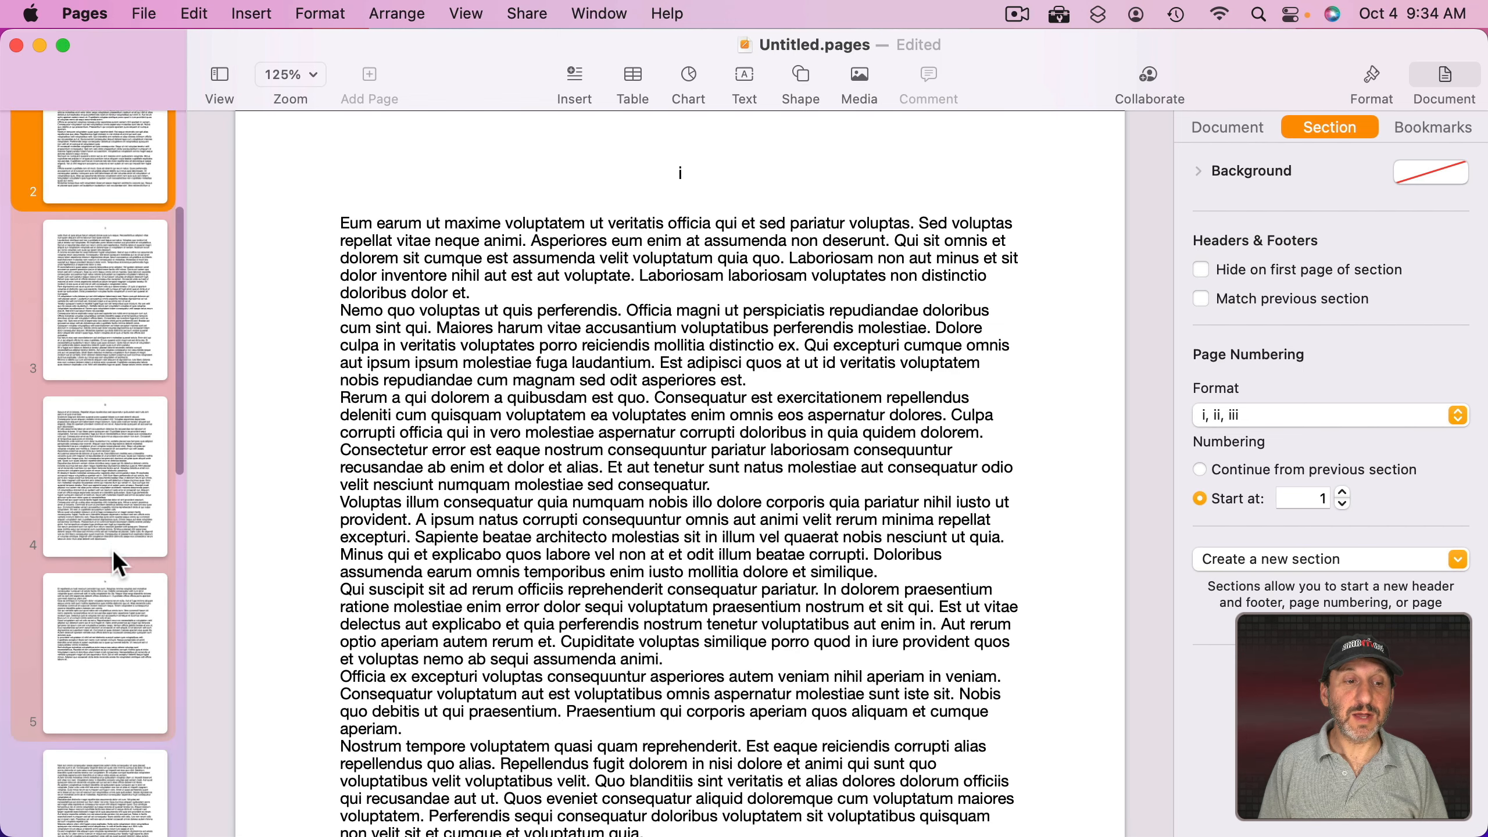
left_click(98, 505)
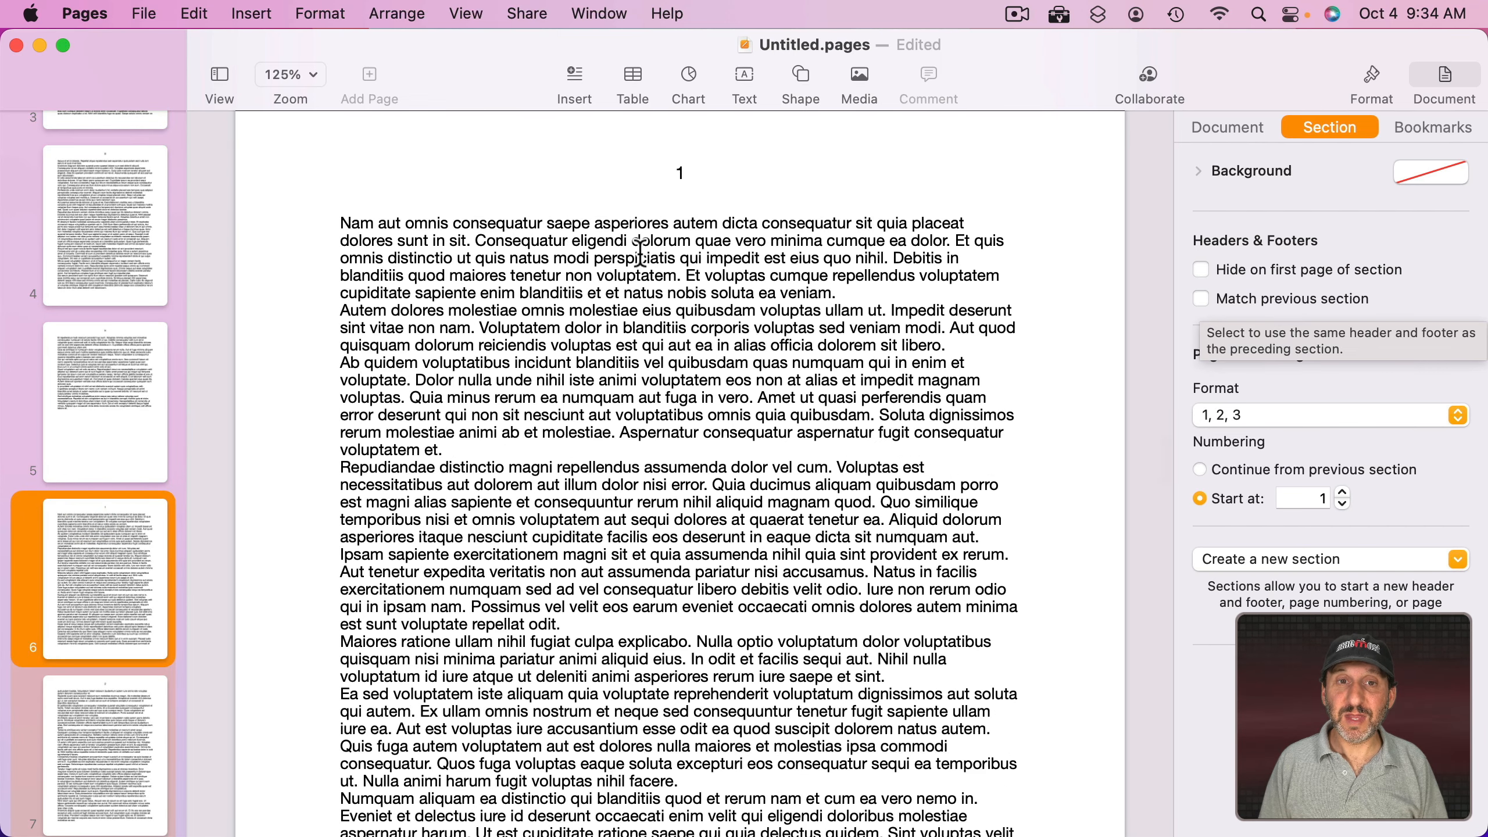
left_click(1264, 415)
left_click(1171, 404)
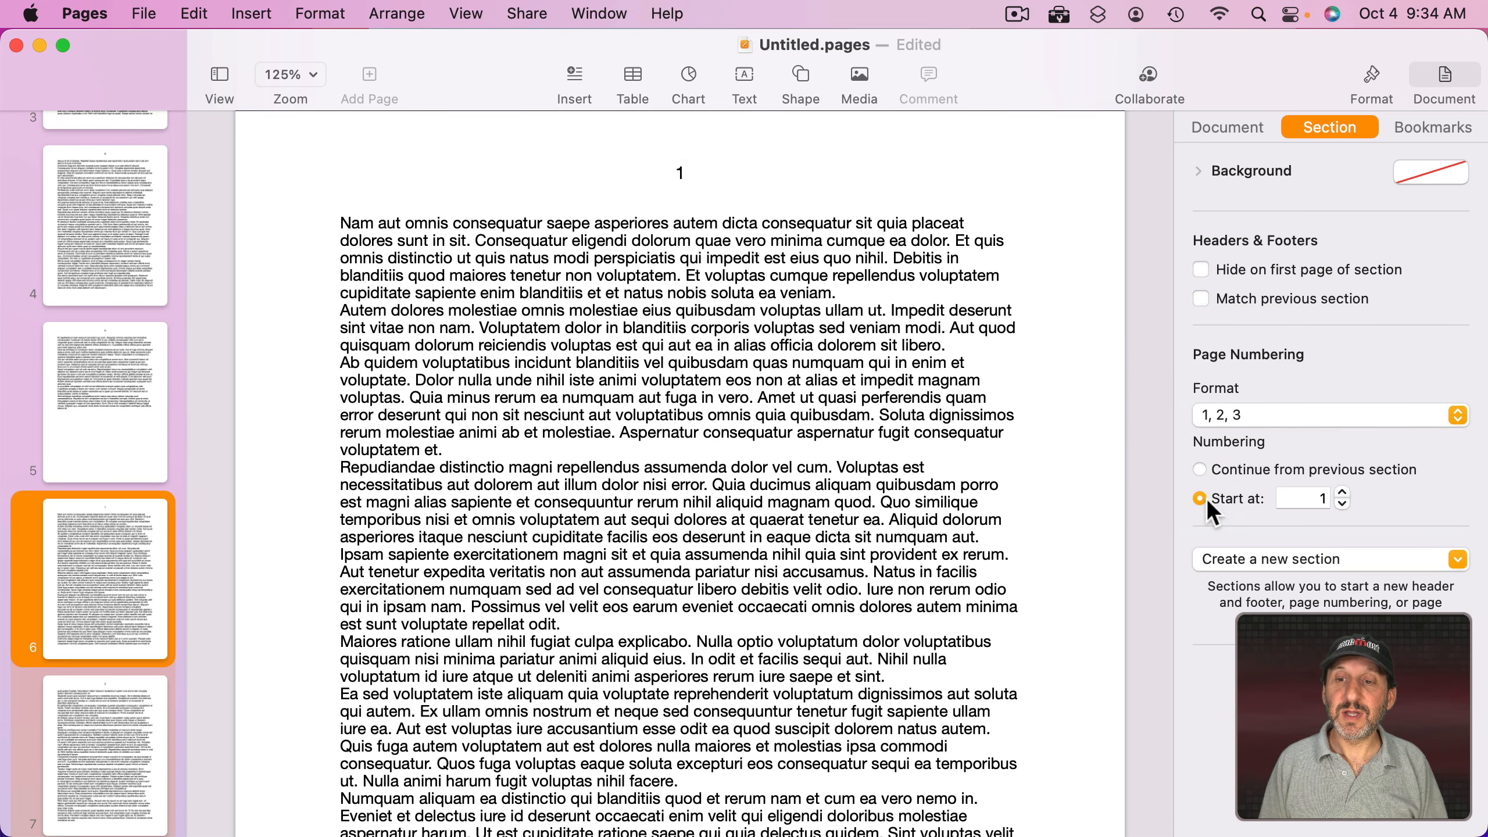
Step: Make the header page number bold in the section beginning on page 6, and right-align it in the front matter section
left_click(702, 171)
key("super+b")
left_click(517, 198)
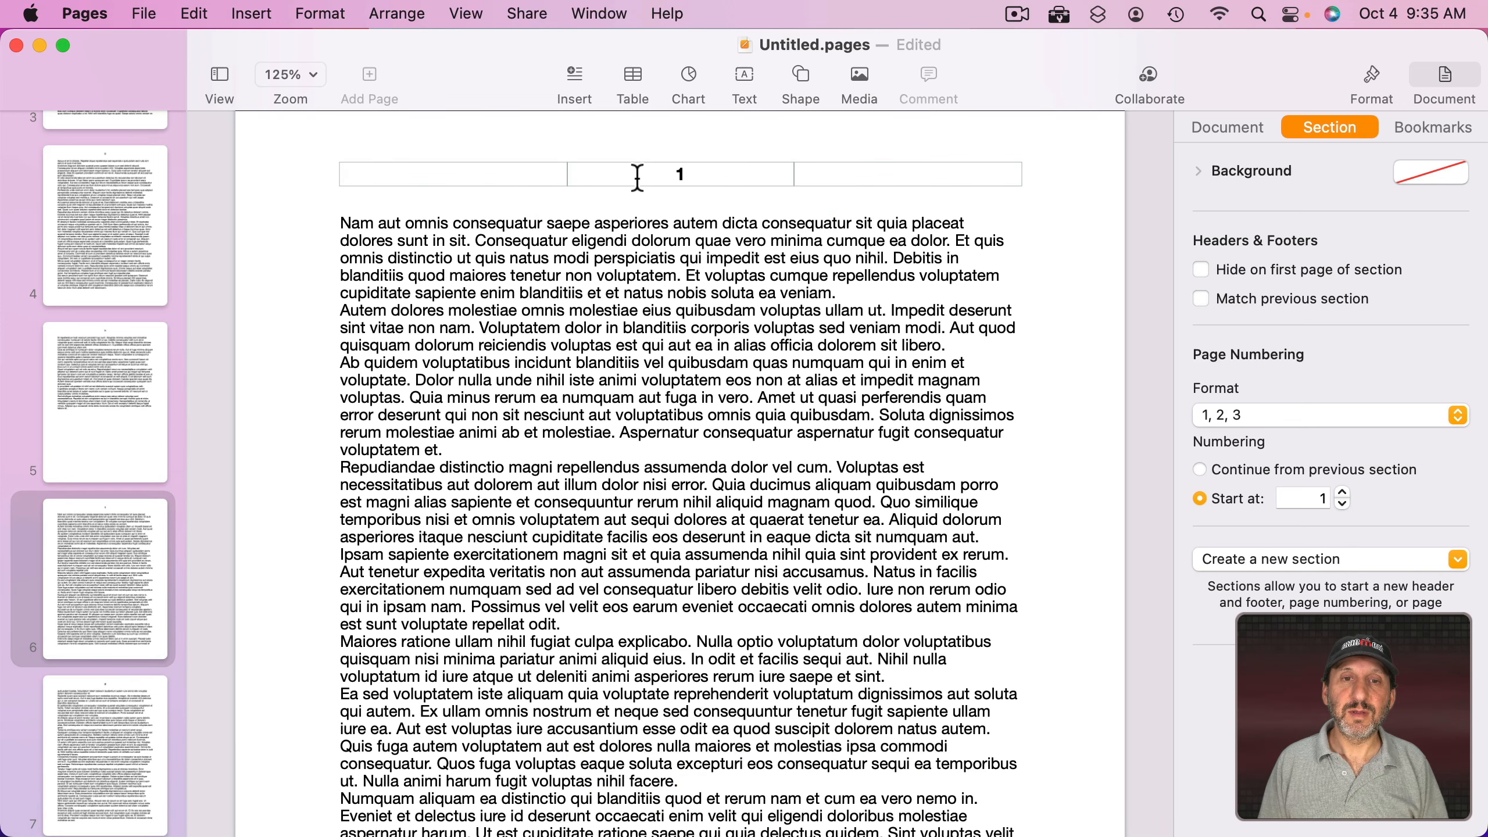
left_click(128, 352)
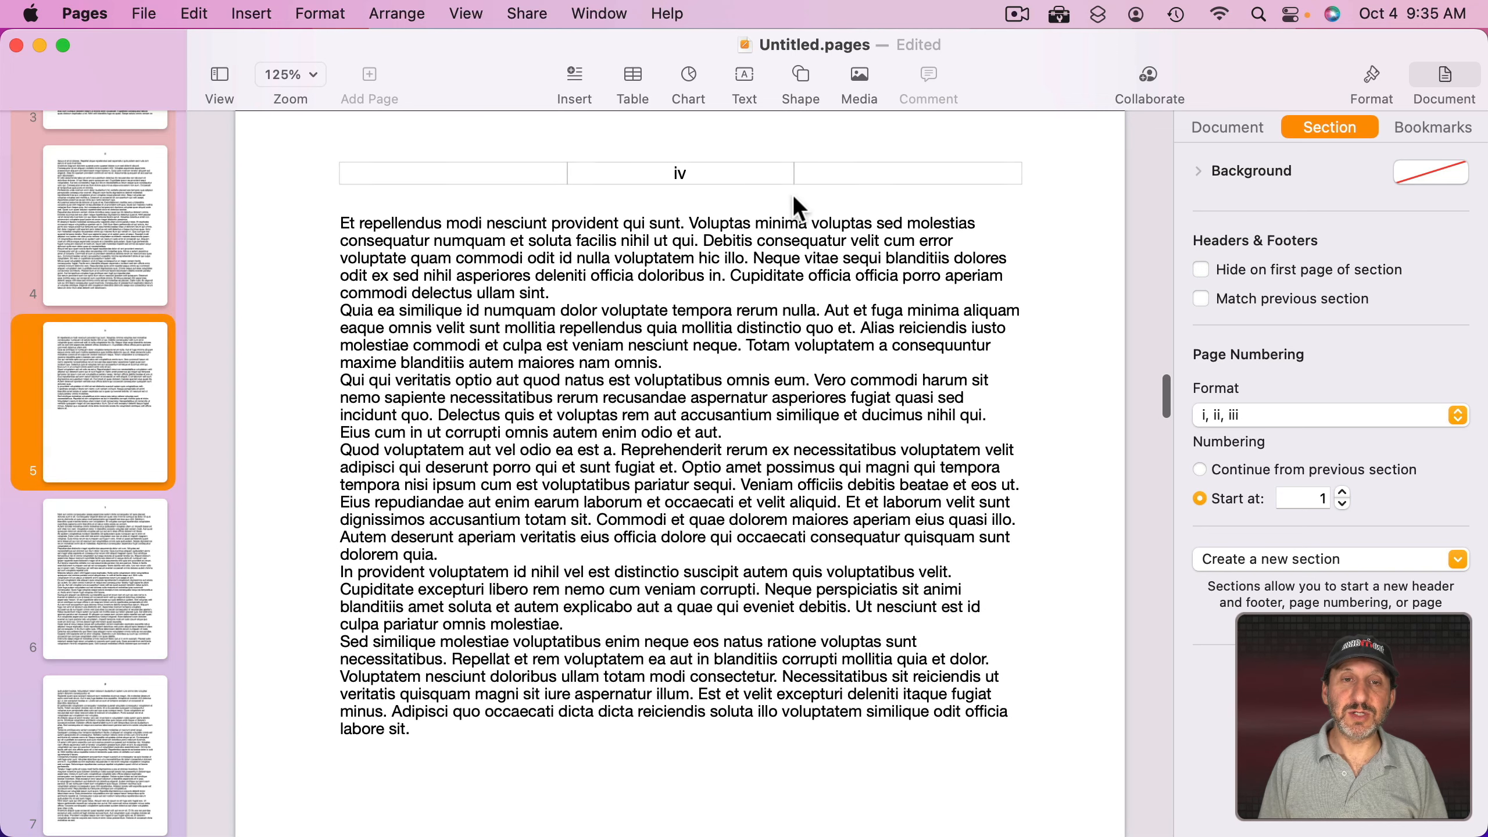
left_click(157, 553)
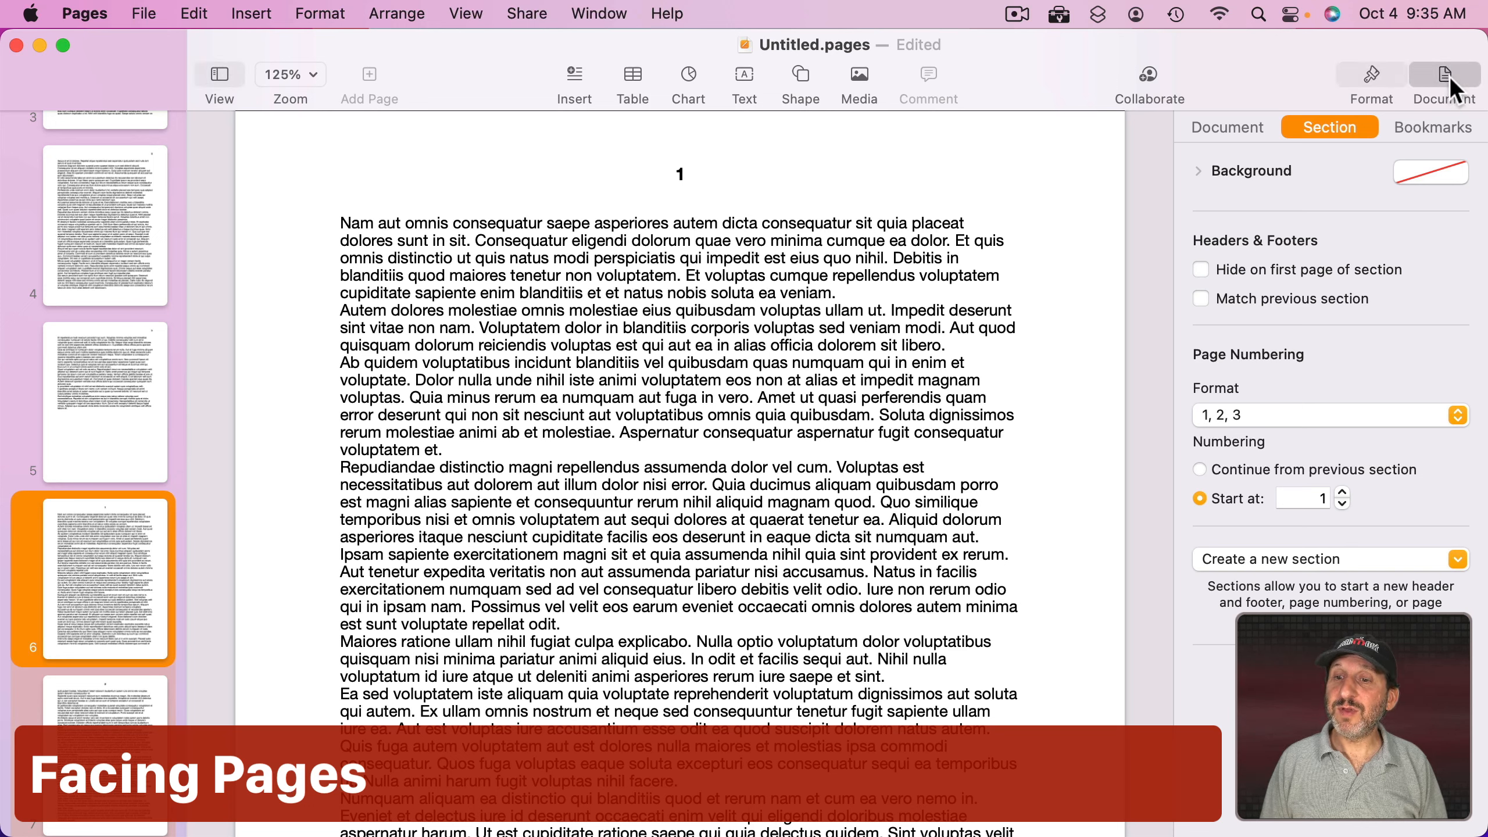
Step: Turn on Facing Pages for the document
left_click(1226, 124)
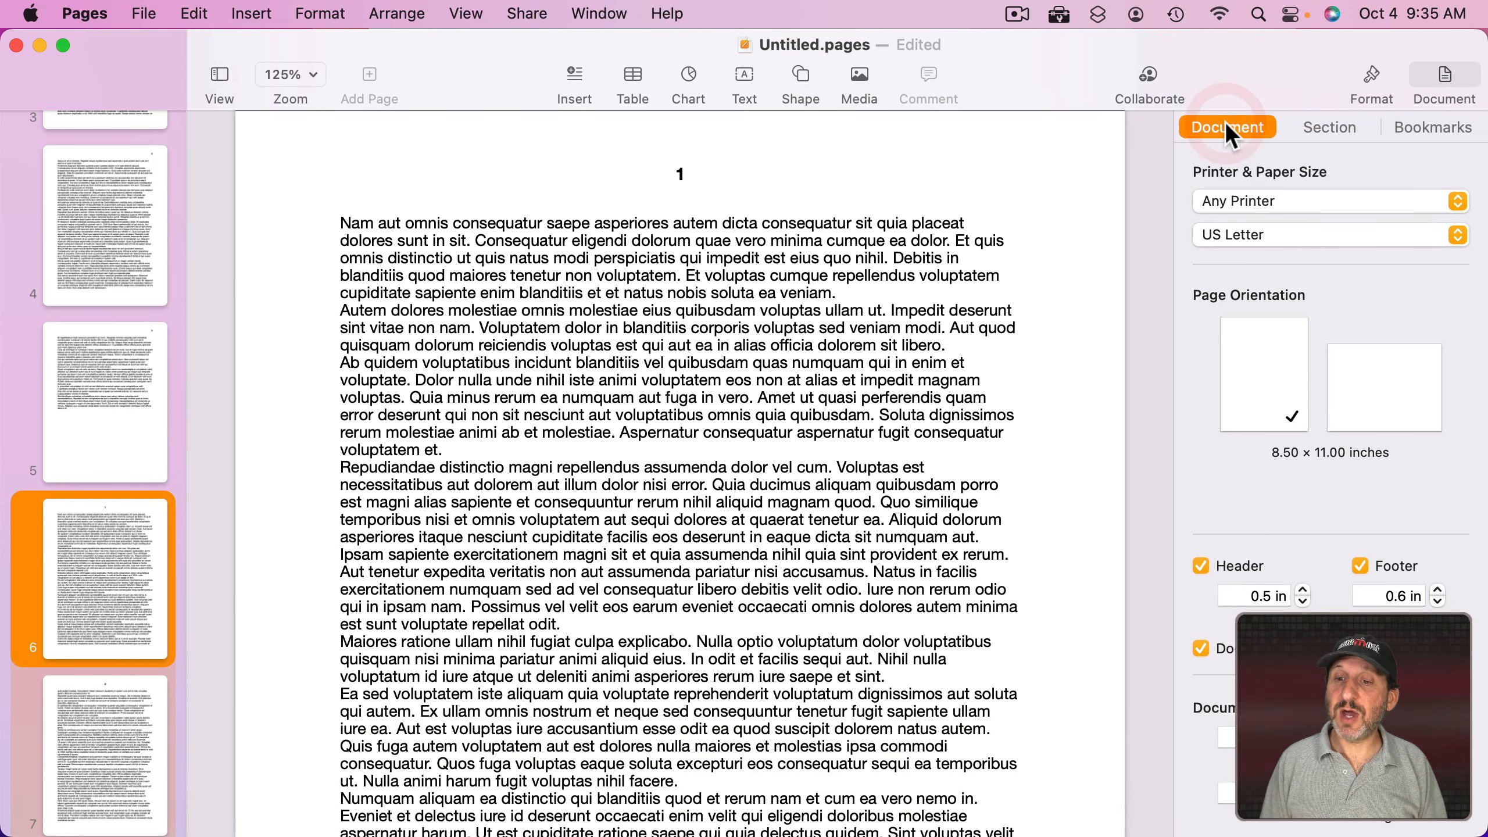
scroll(1264, 323, "down", 10)
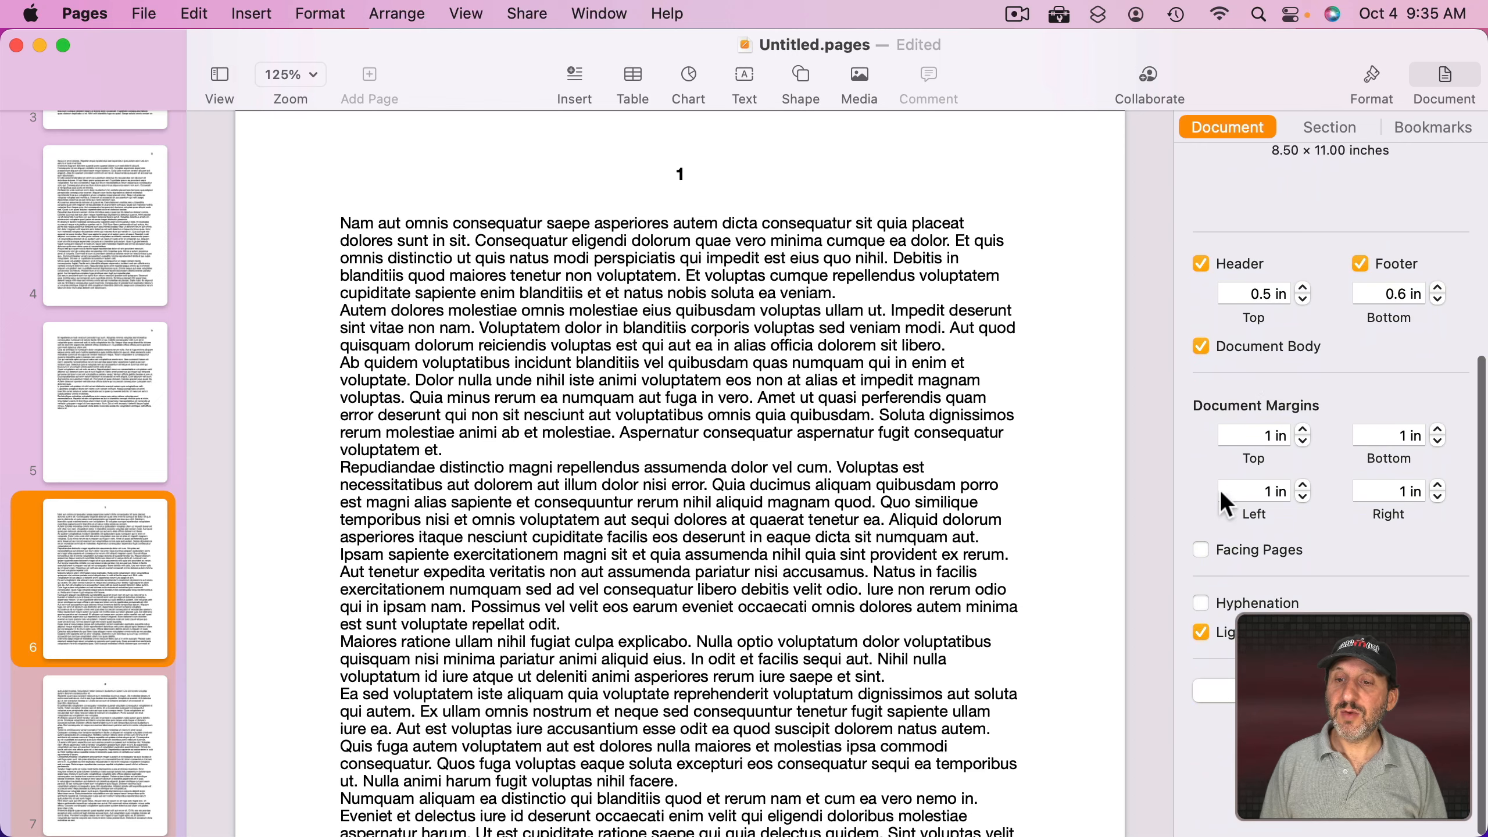
left_click(1200, 550)
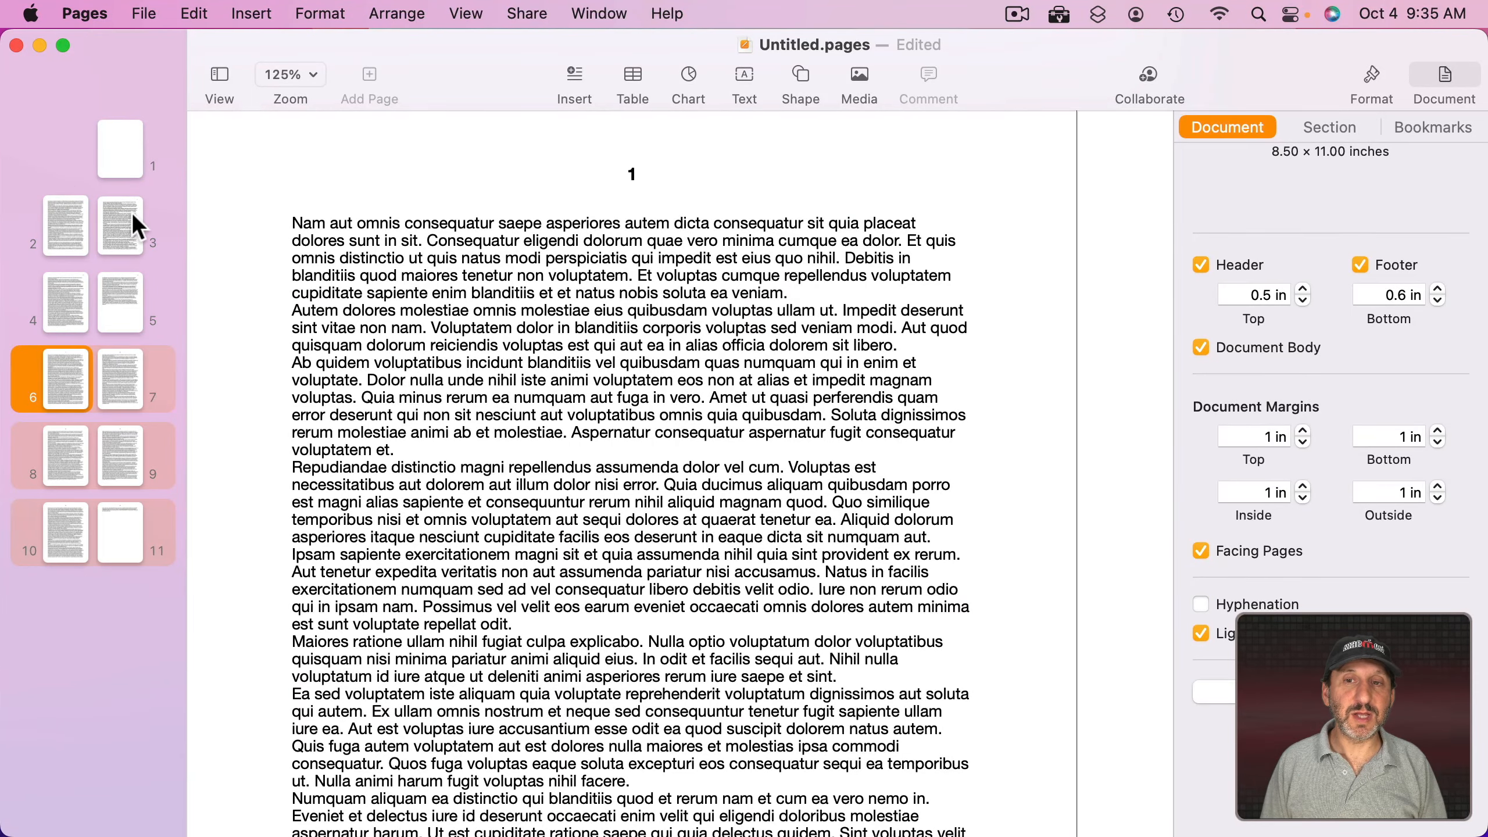
Step: Inspect the two-page spread and change the document view to One Page
scroll(697, 307, "right", 5)
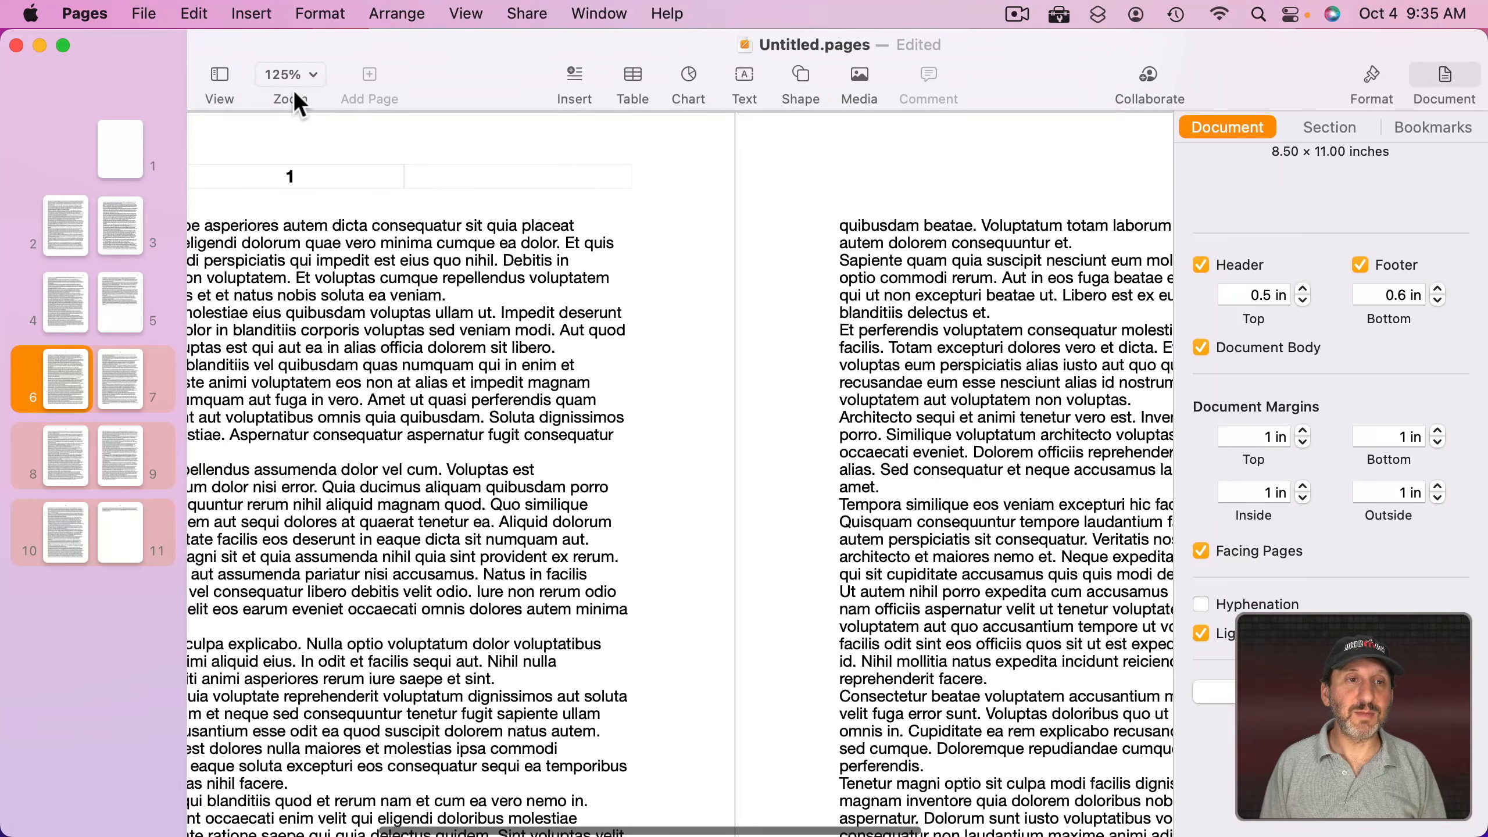
left_click(308, 74)
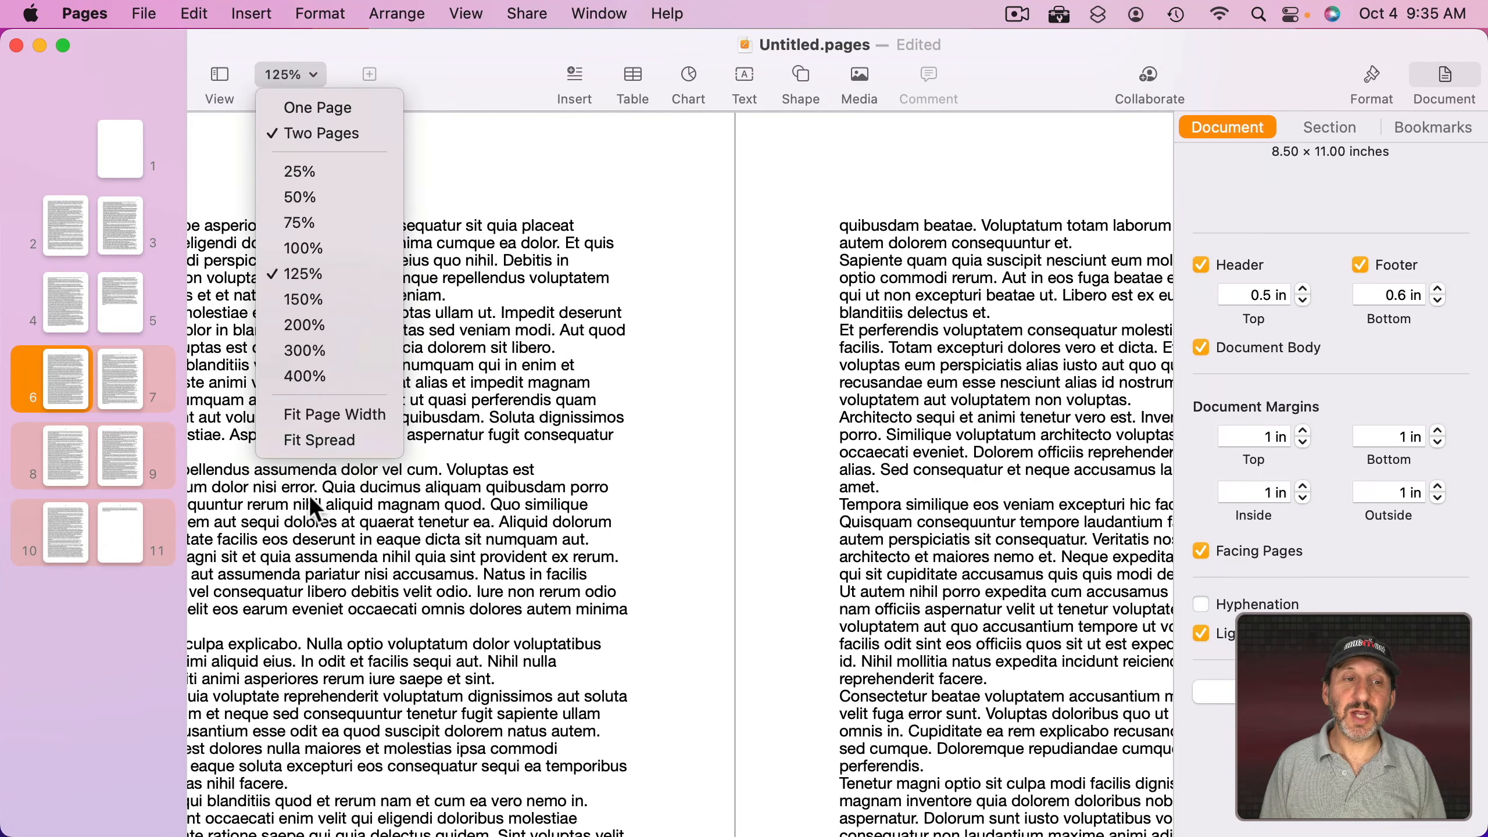
left_click(328, 109)
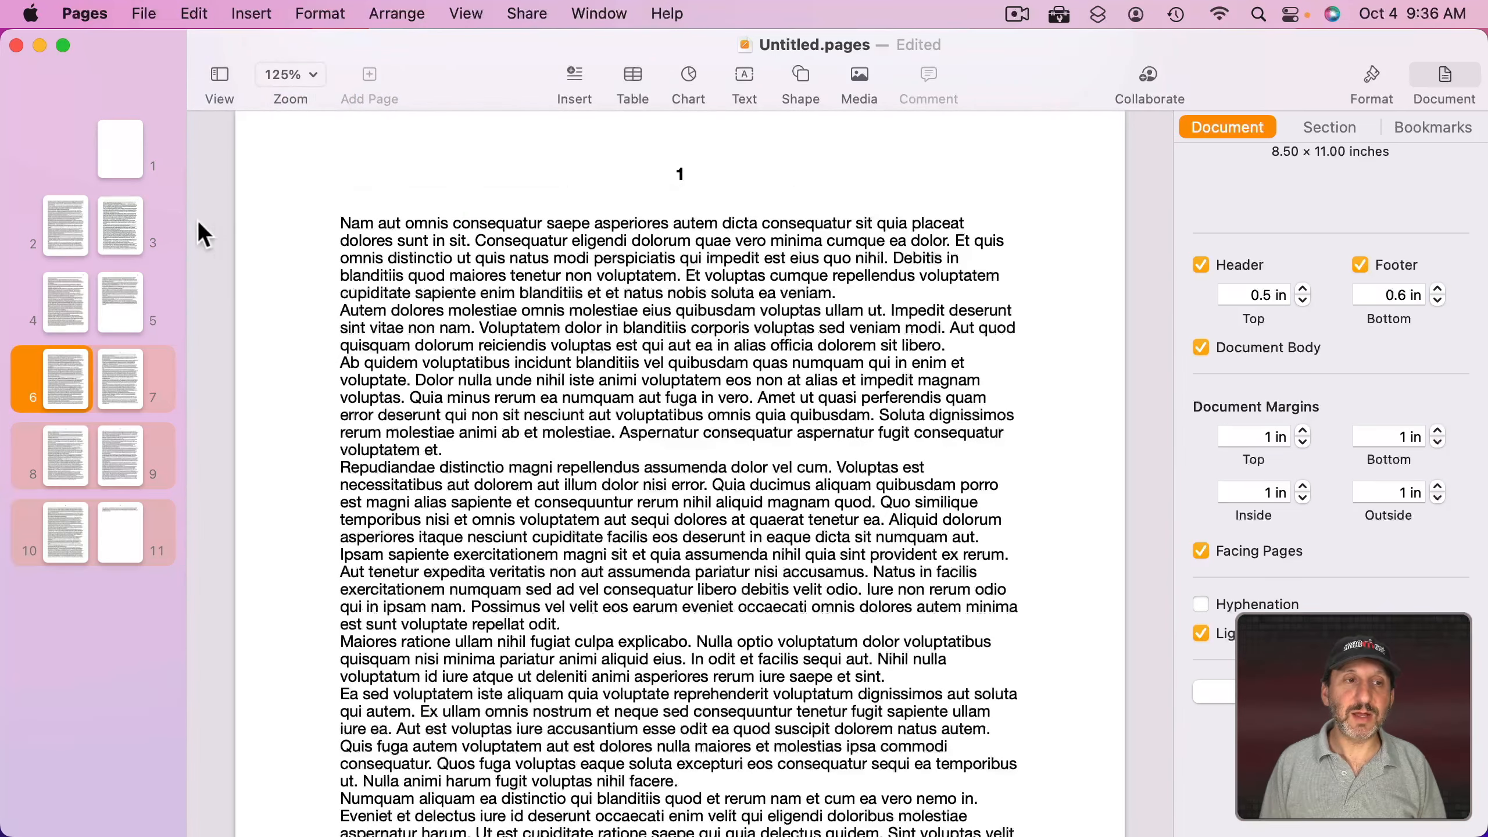
Step: Examine the header page number positions on pages 1 to 8 and the section options for left and right pages
left_click(123, 155)
left_click(64, 234)
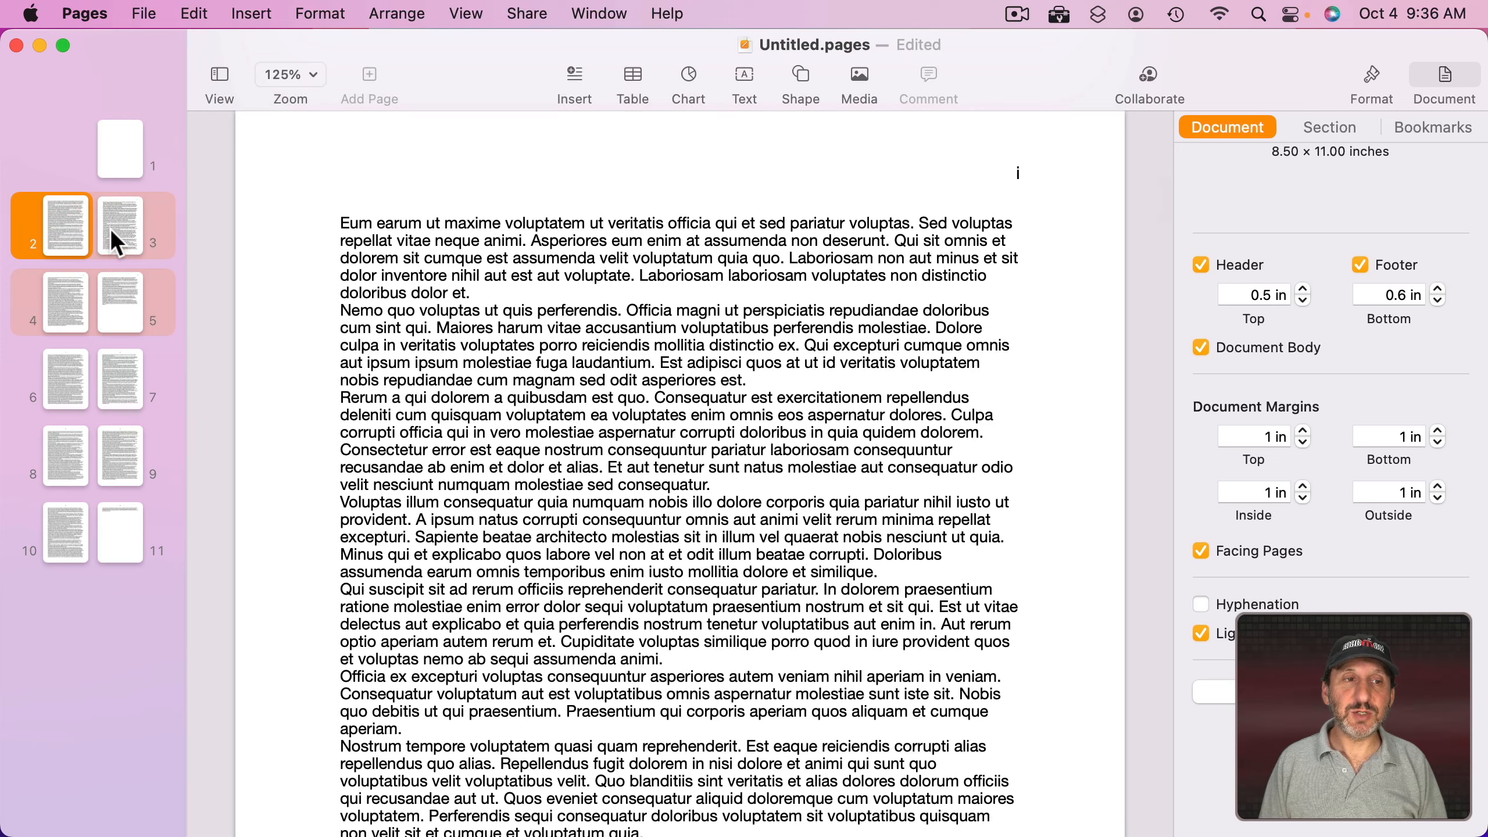
left_click(109, 228)
left_click(66, 296)
left_click(122, 304)
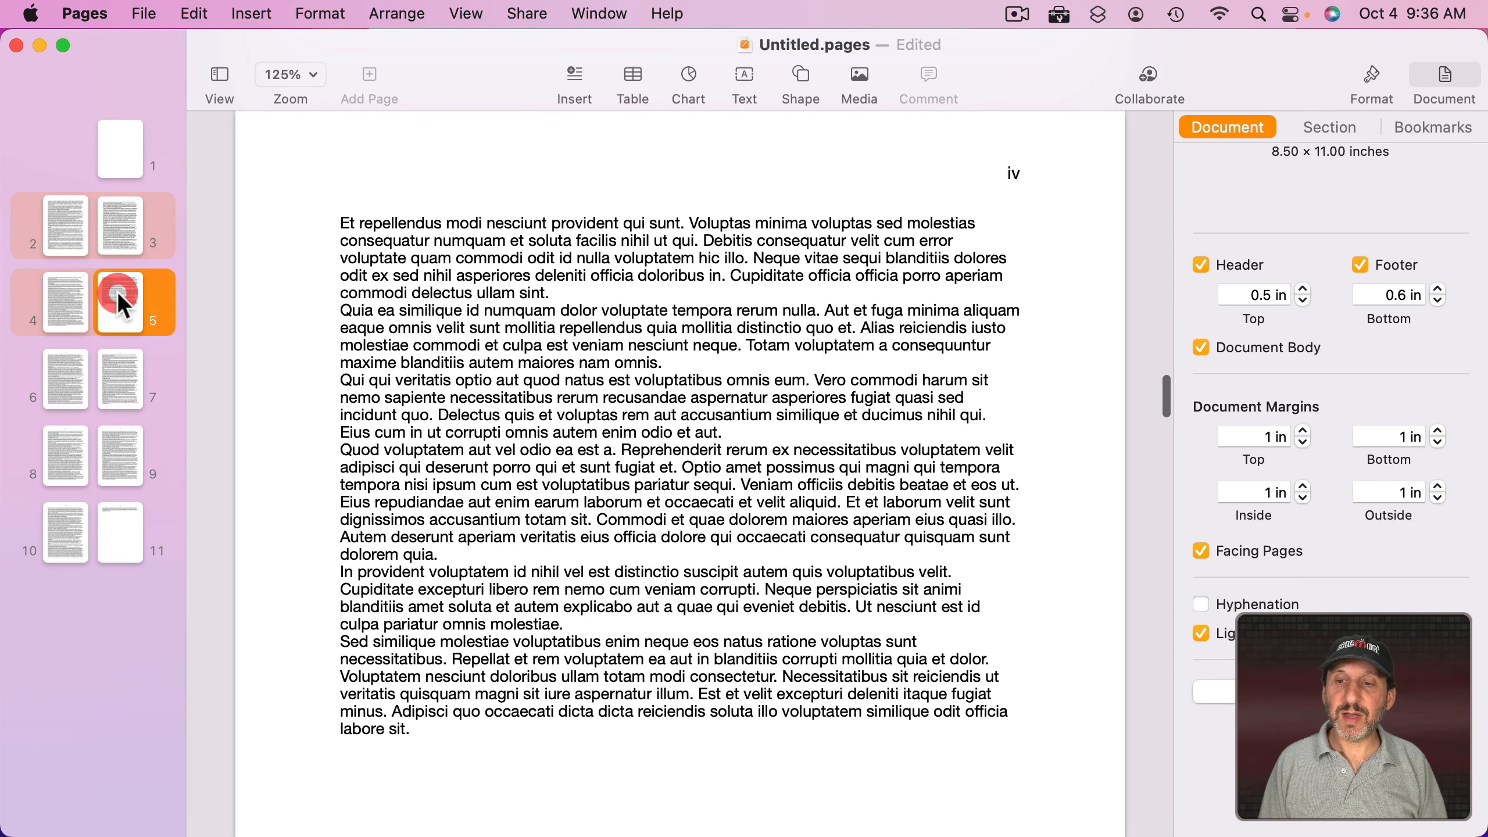
left_click(1331, 127)
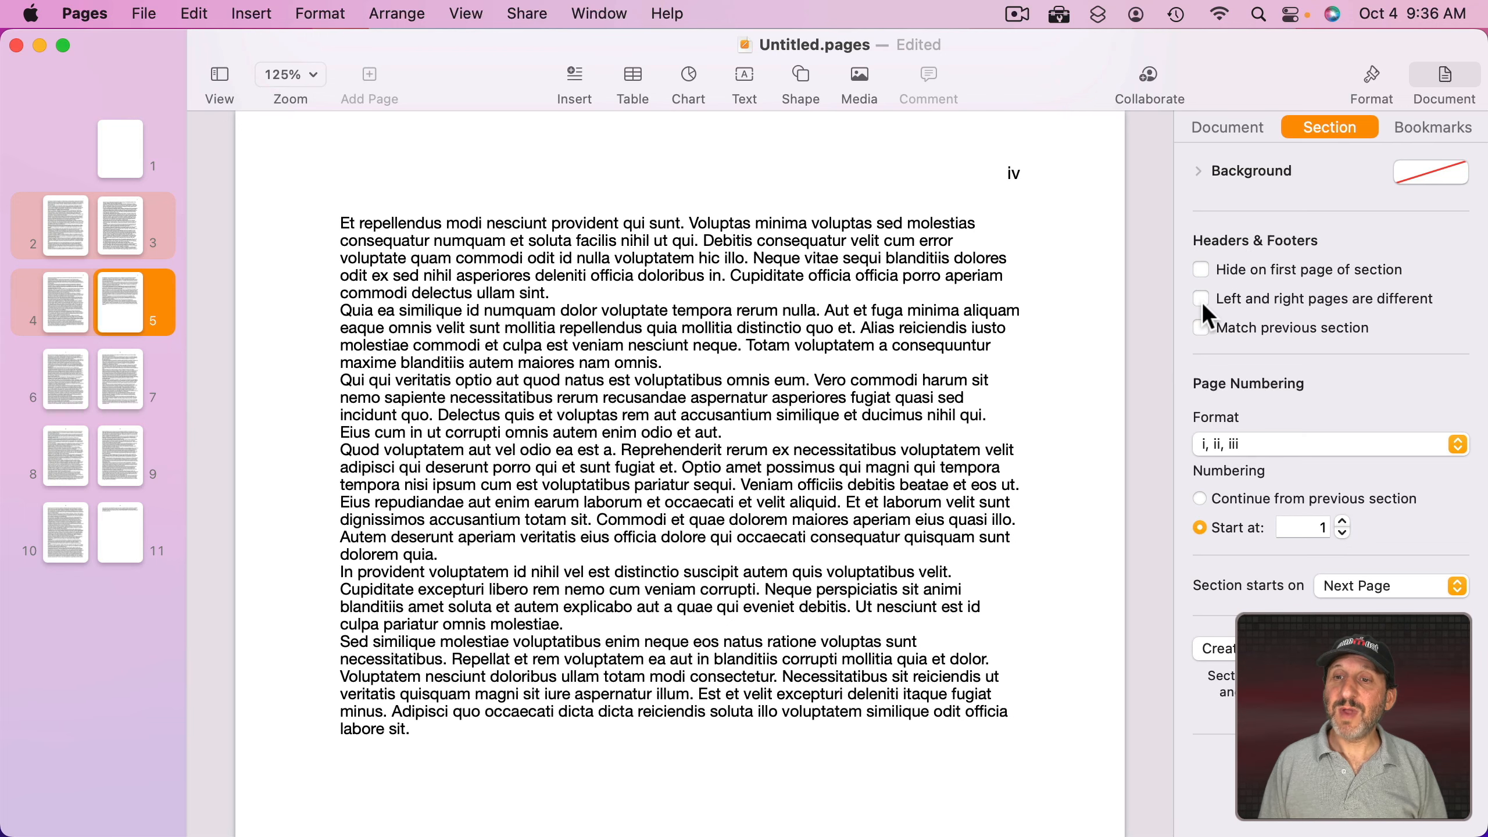
left_click(66, 378)
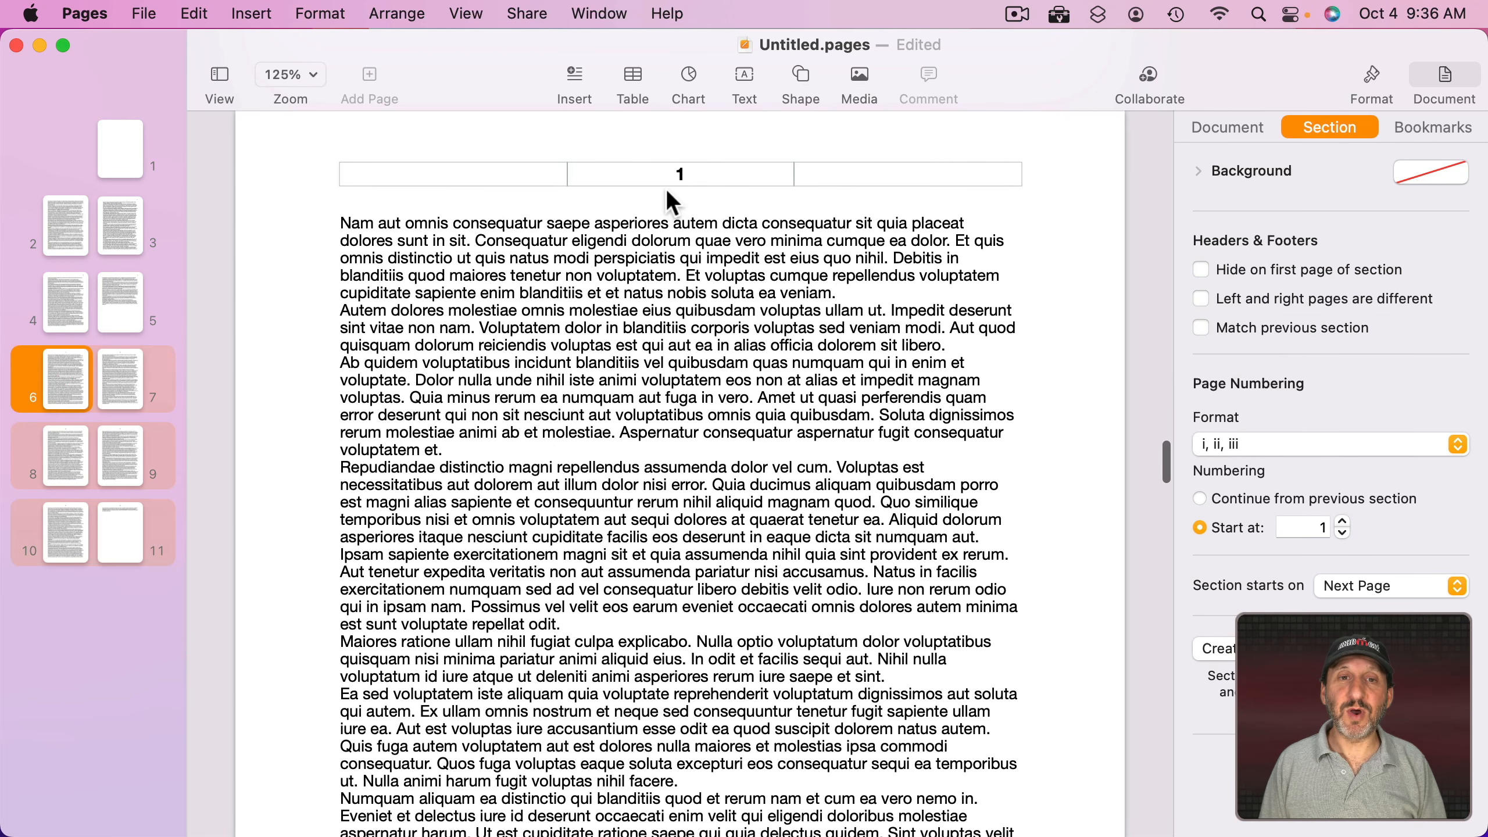
left_click(77, 445)
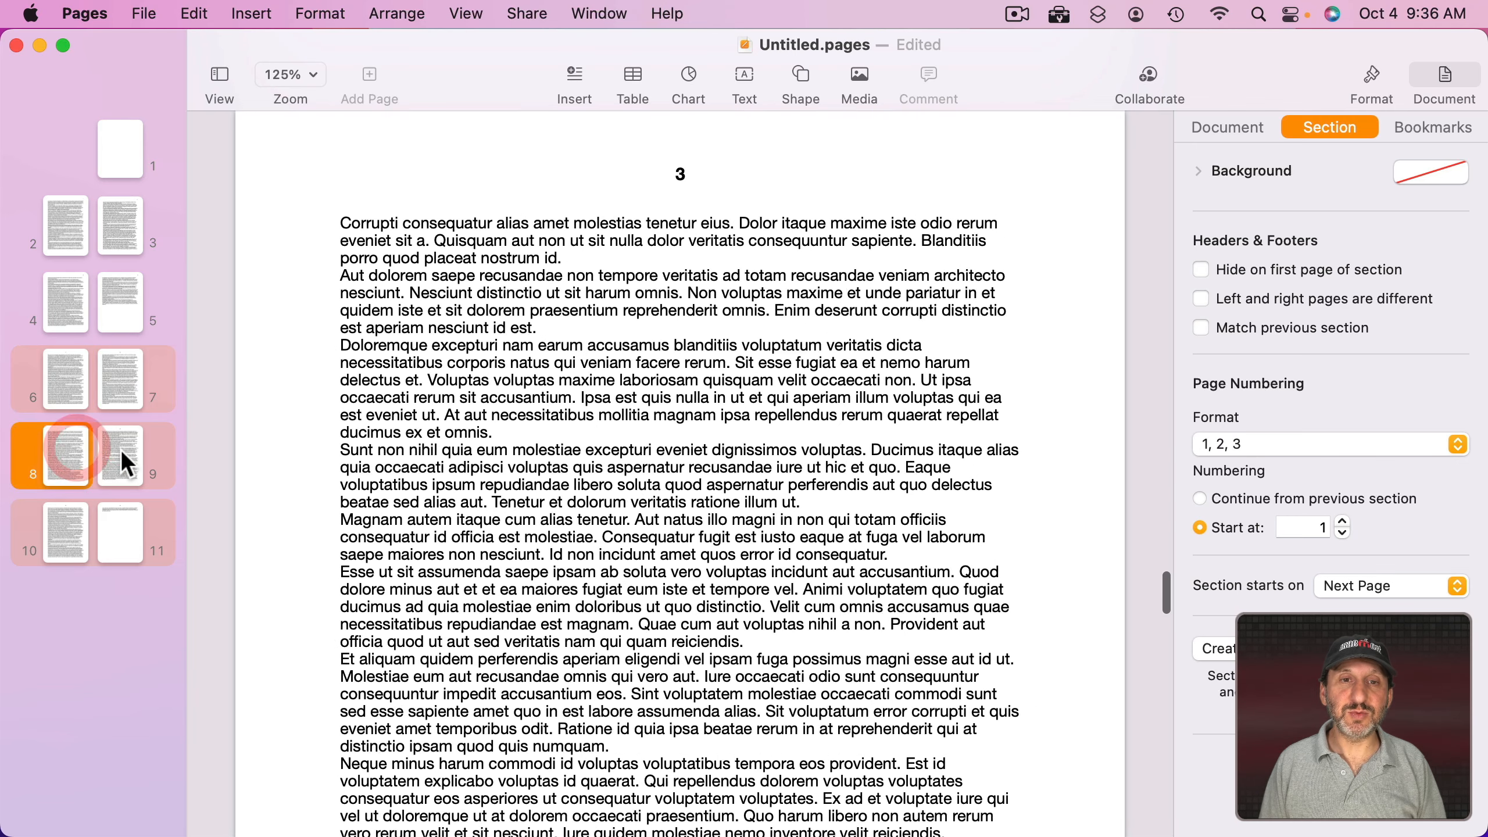
Step: Replace the centered page number in page 6's header with a plain page number in the left header field
left_click(59, 378)
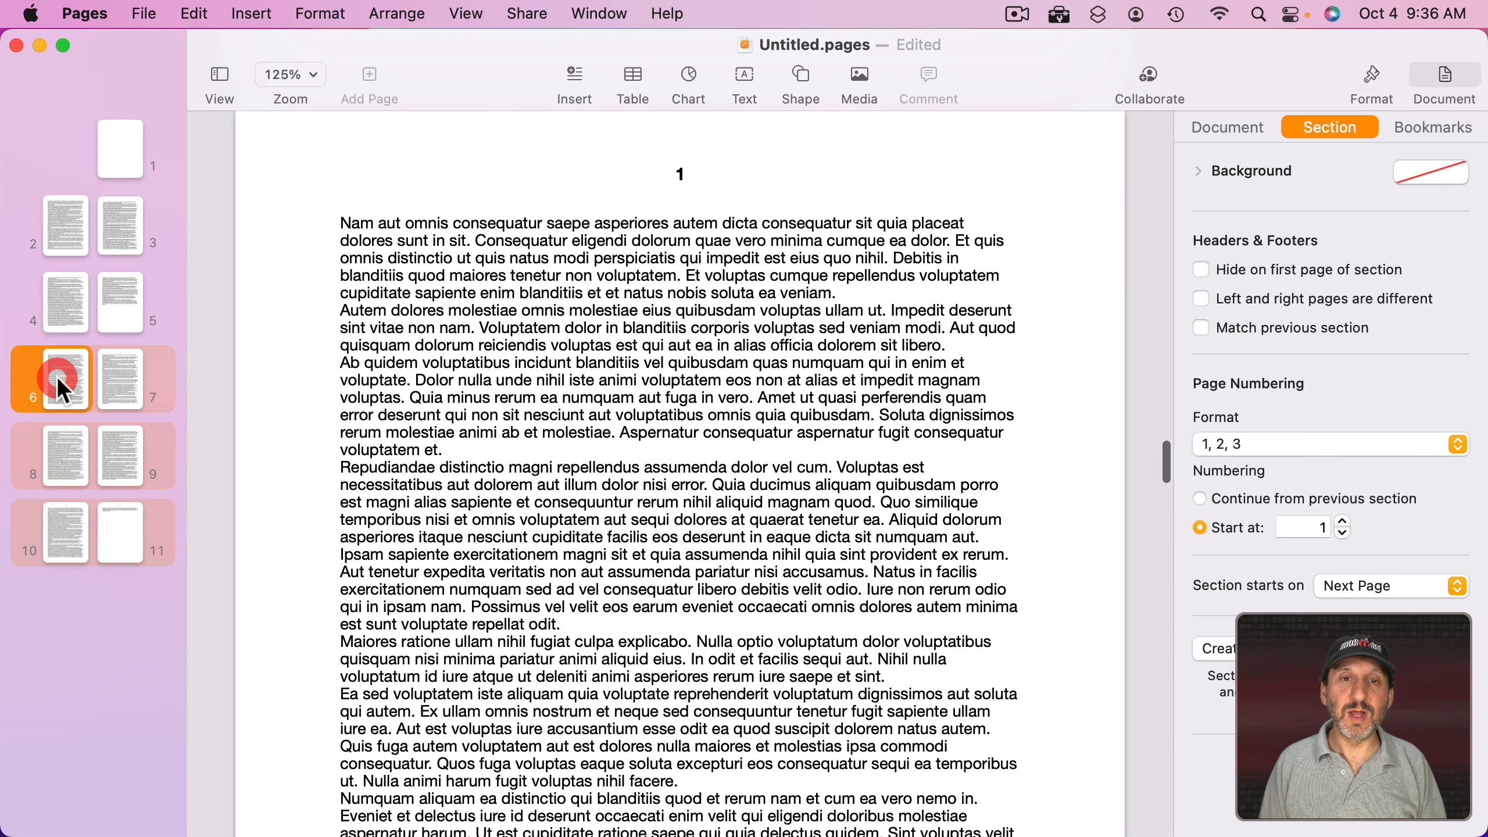
left_click(702, 169)
key("BackSpace")
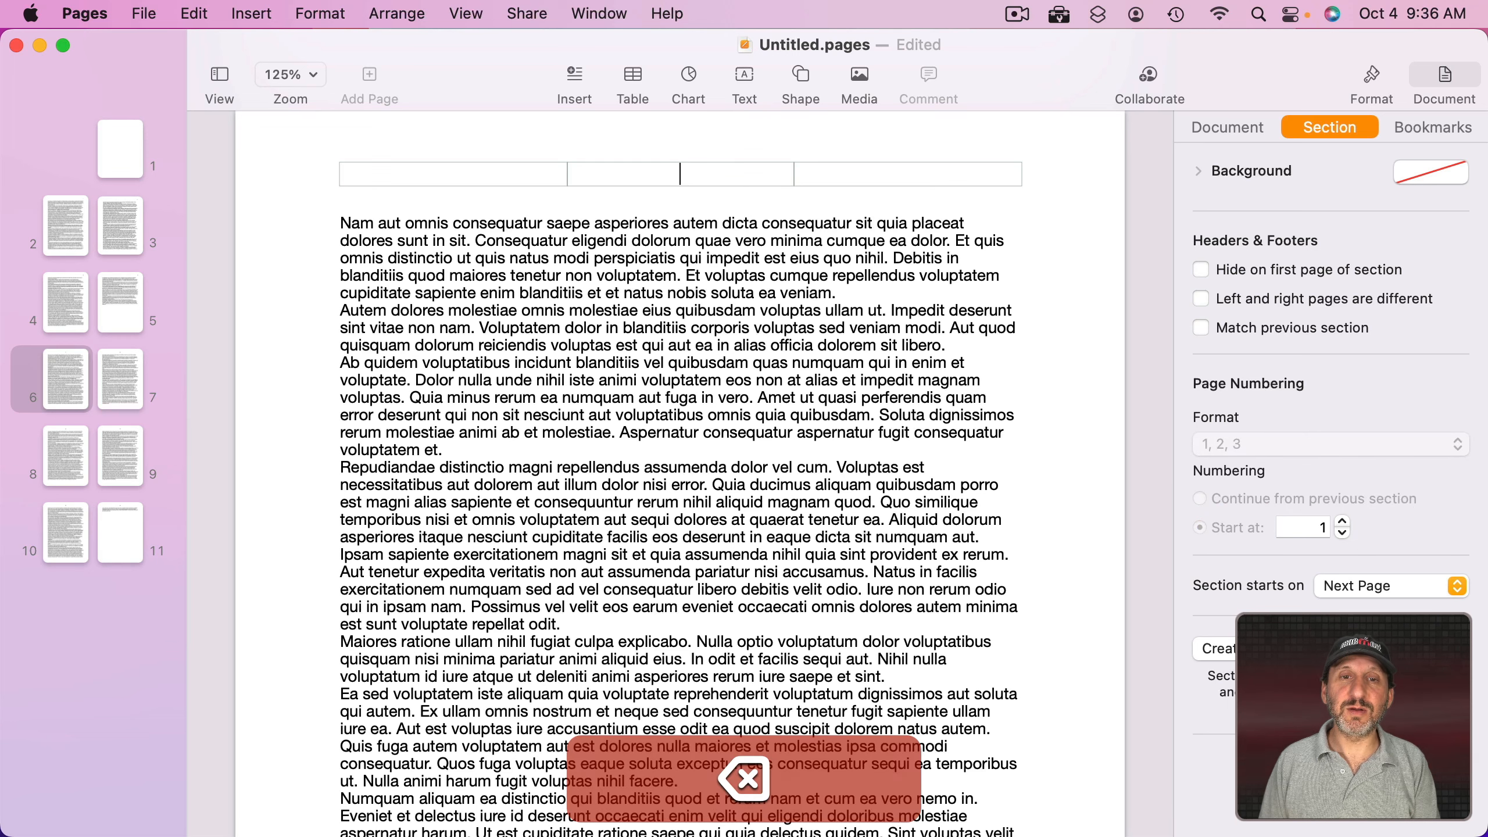
left_click(491, 180)
left_click(446, 226)
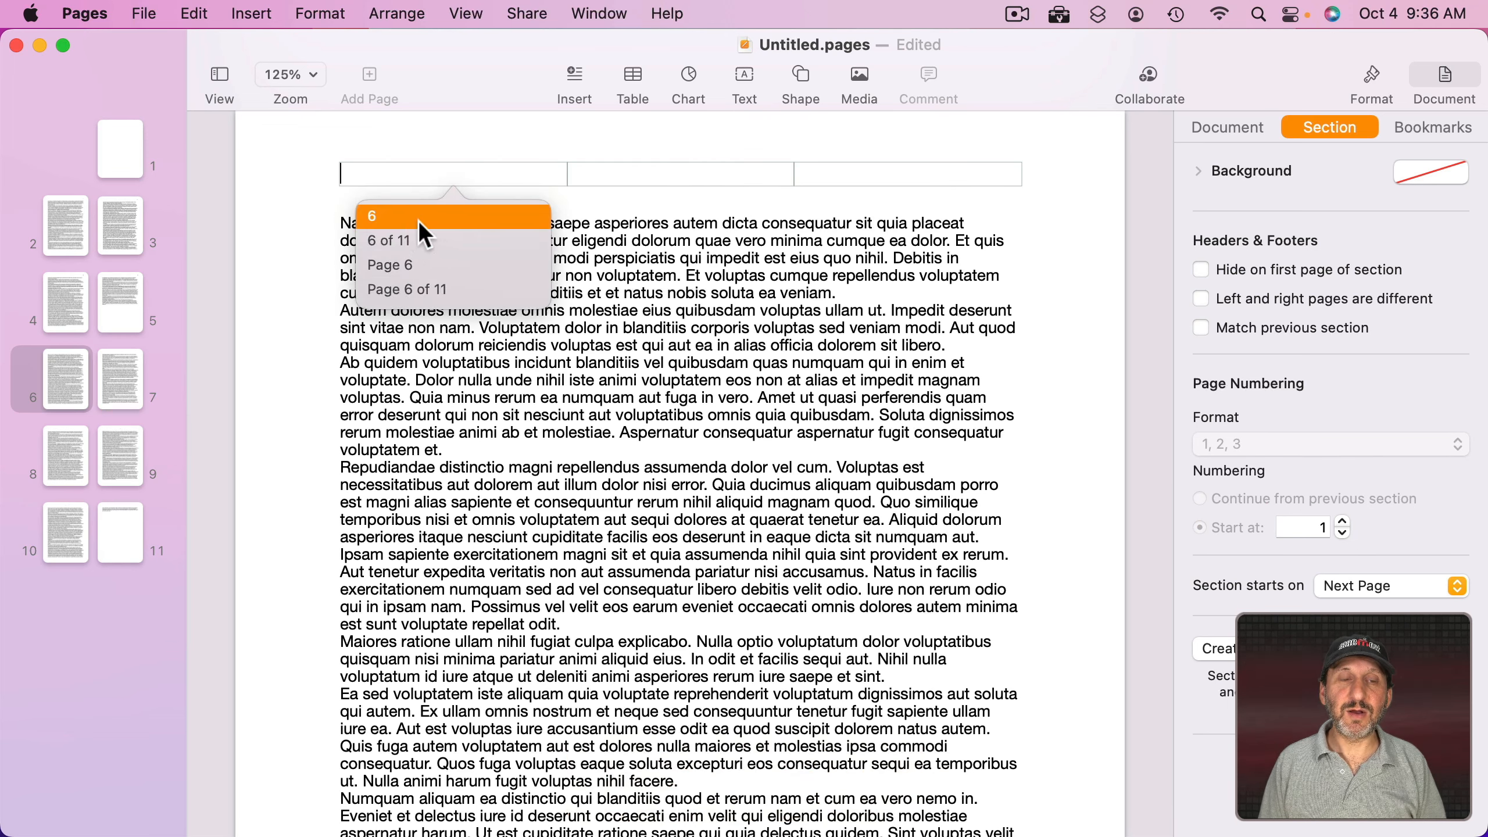
left_click(419, 220)
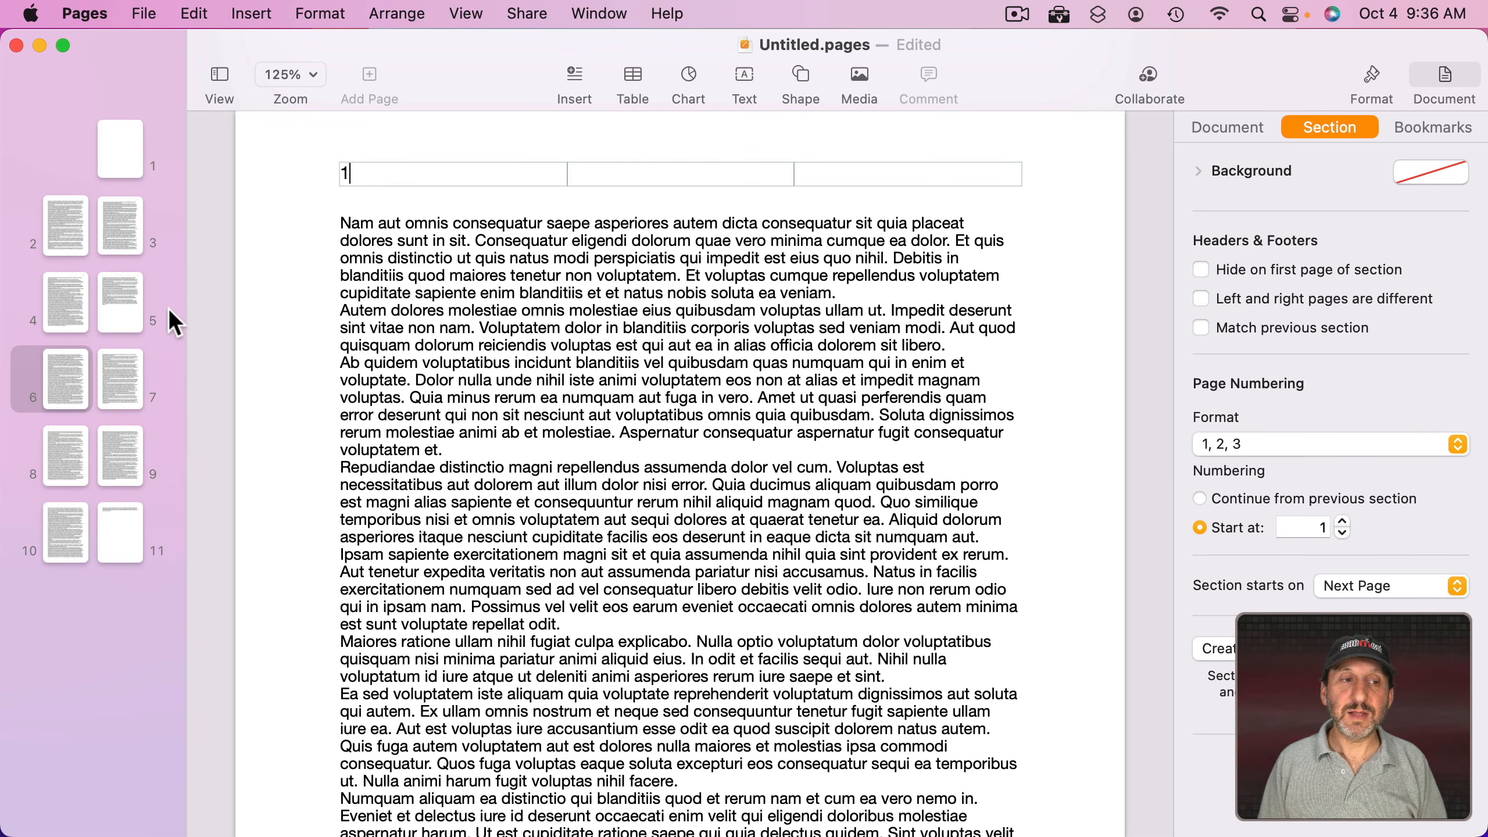
Step: Make left and right pages different for the section beginning on page 6 and delete the page number from page 7's left header field
left_click(126, 373)
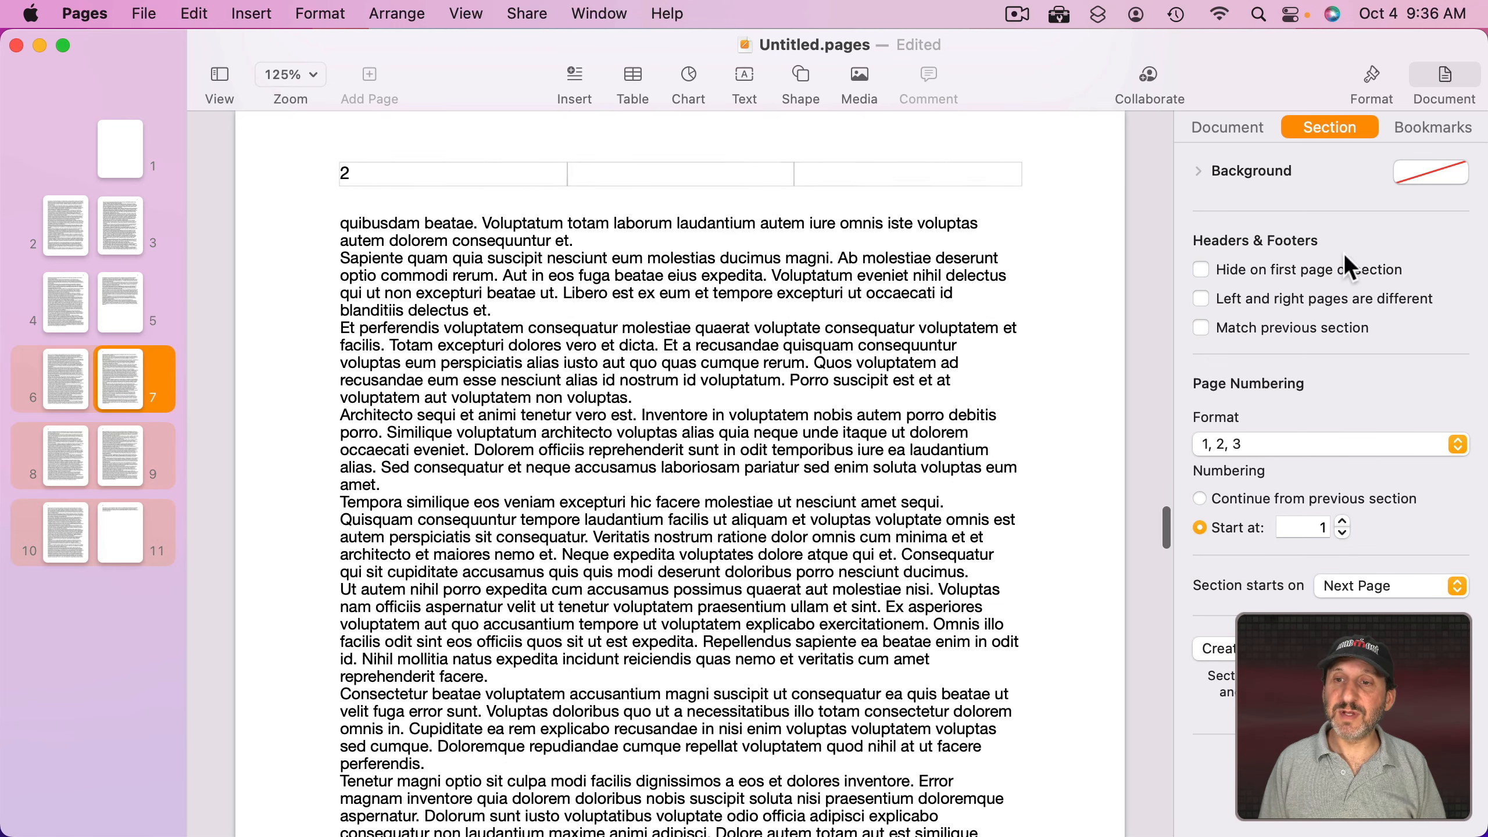
left_click(1272, 293)
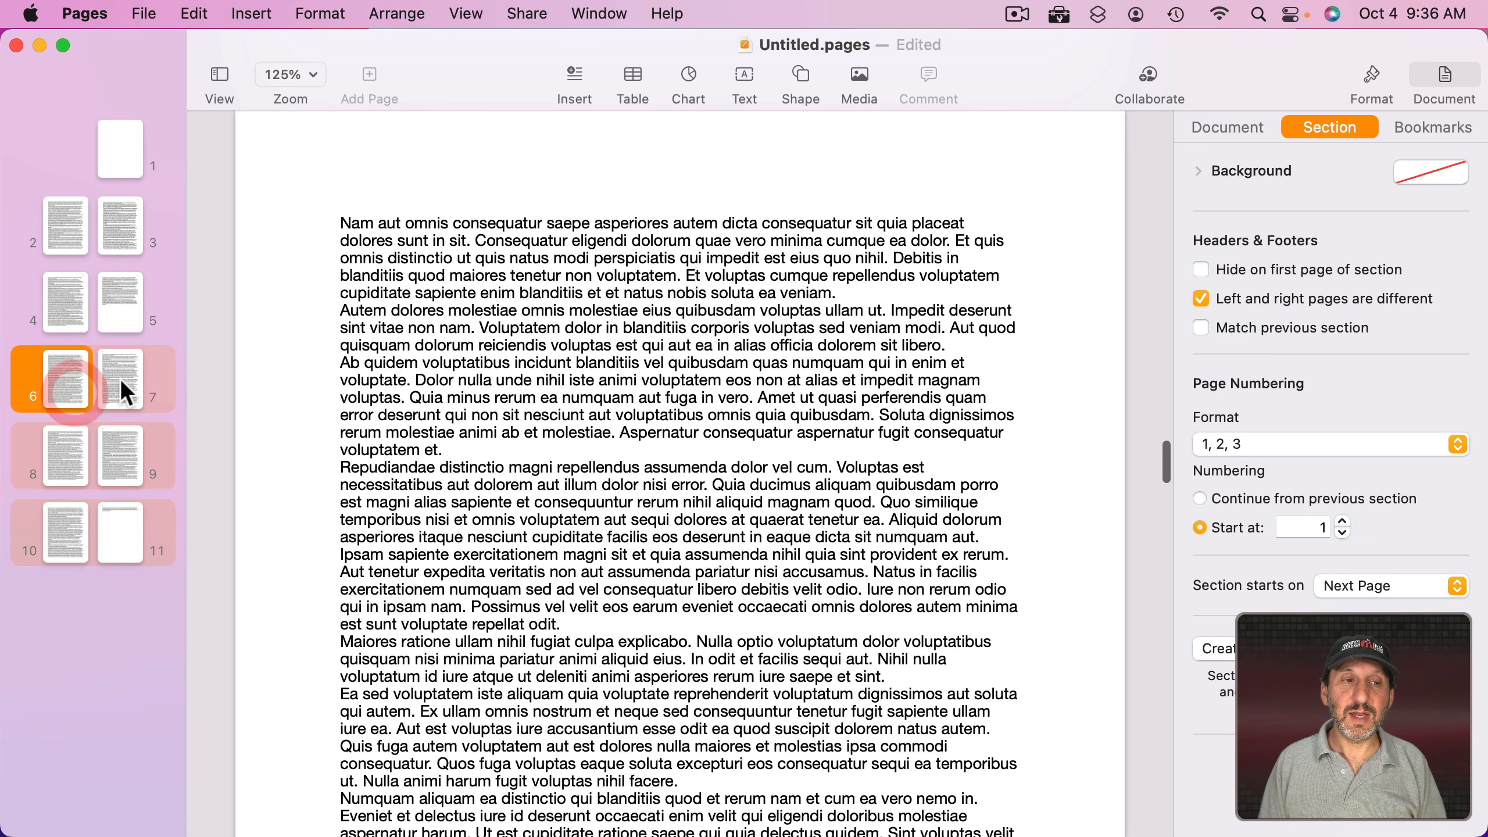
left_click(309, 176)
left_click(351, 169)
key("BackSpace")
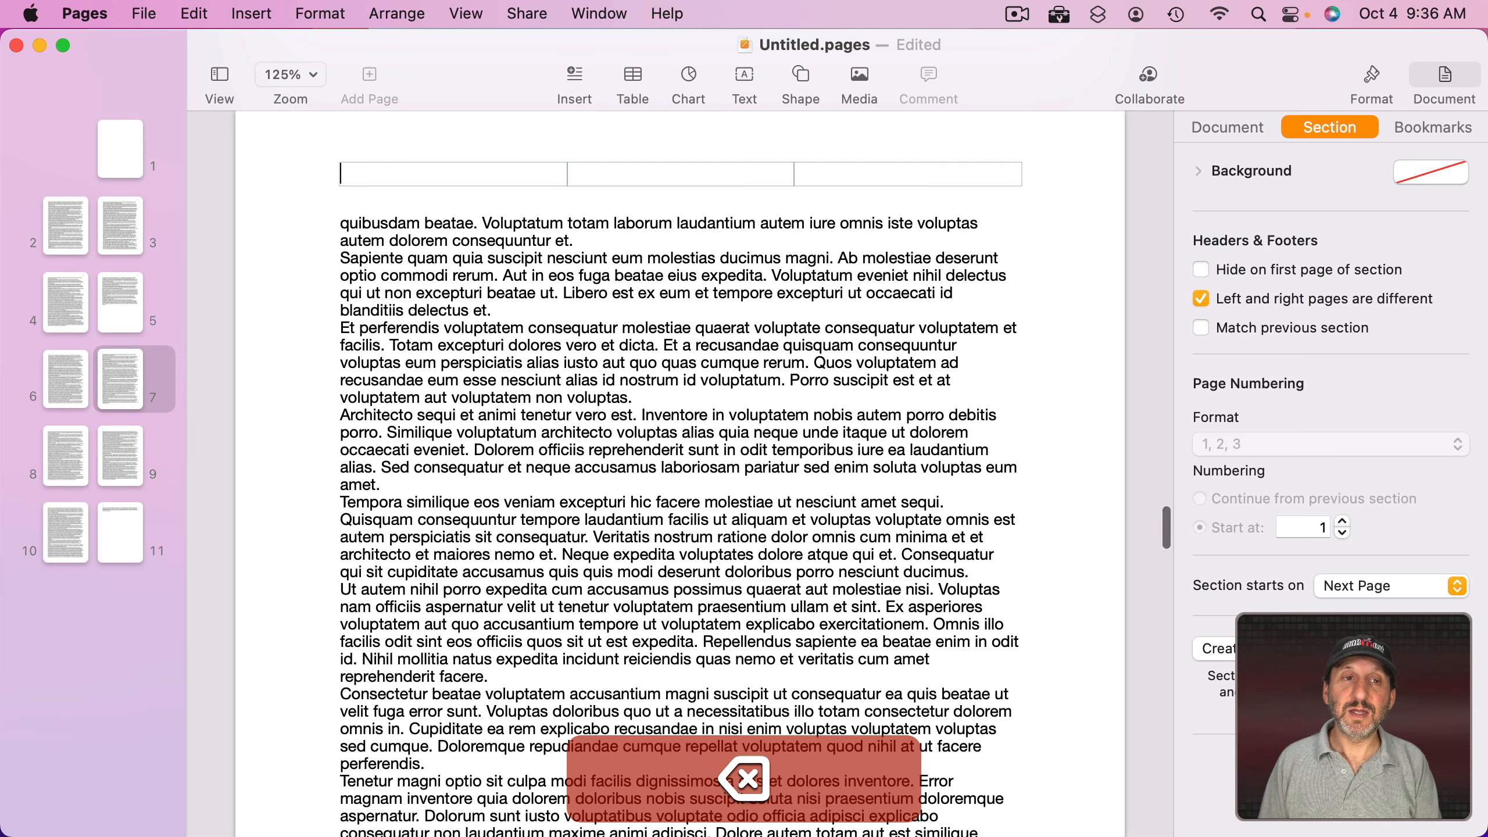
Step: Insert a plain page number in the right header field of page 7
left_click(885, 171)
left_click(905, 223)
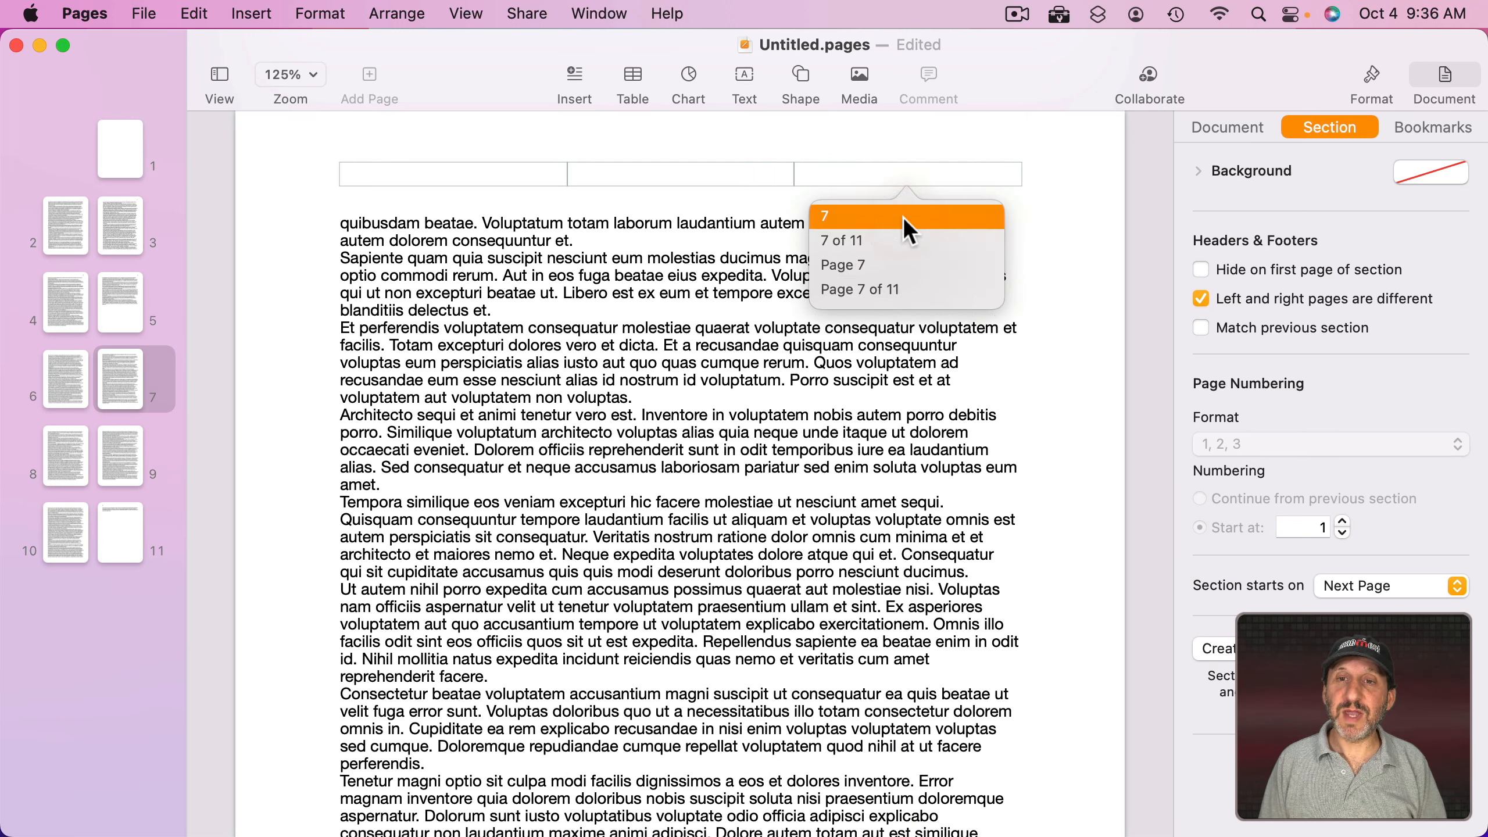
left_click(869, 221)
Step: Insert a plain page number in the left header field of page 6
left_click(70, 379)
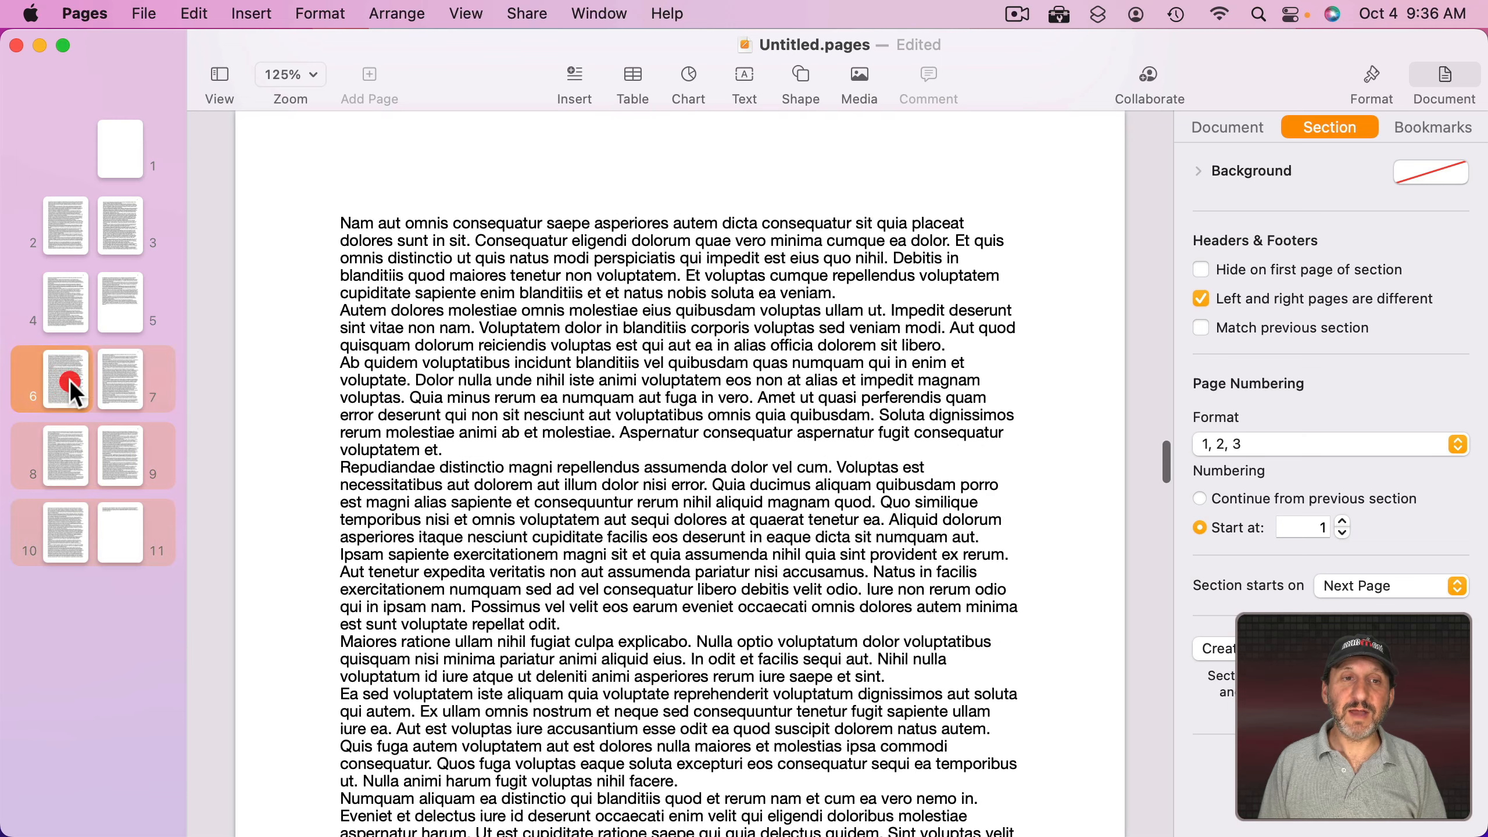
left_click(360, 172)
left_click(411, 219)
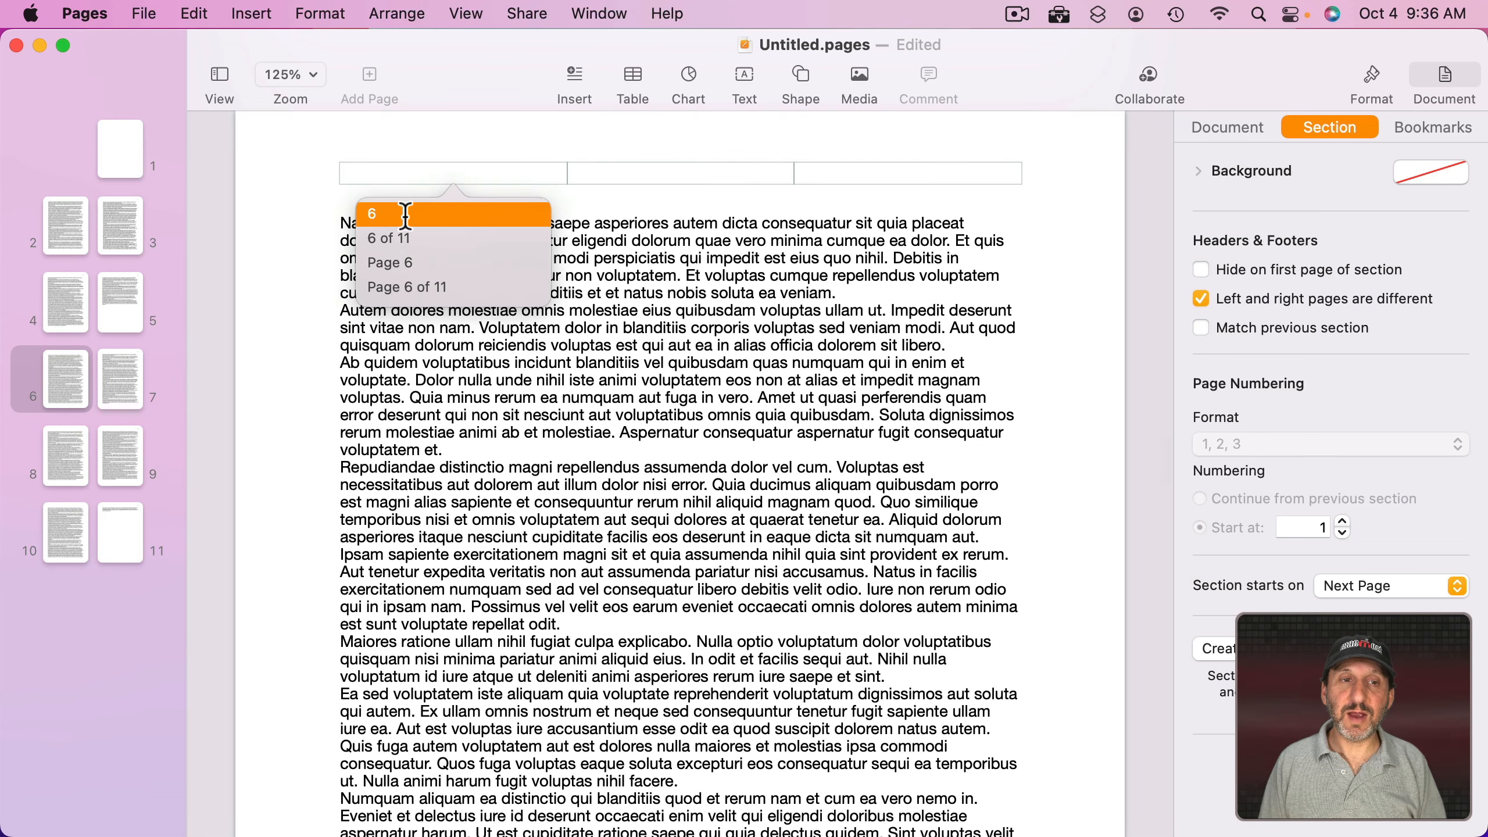
left_click(401, 216)
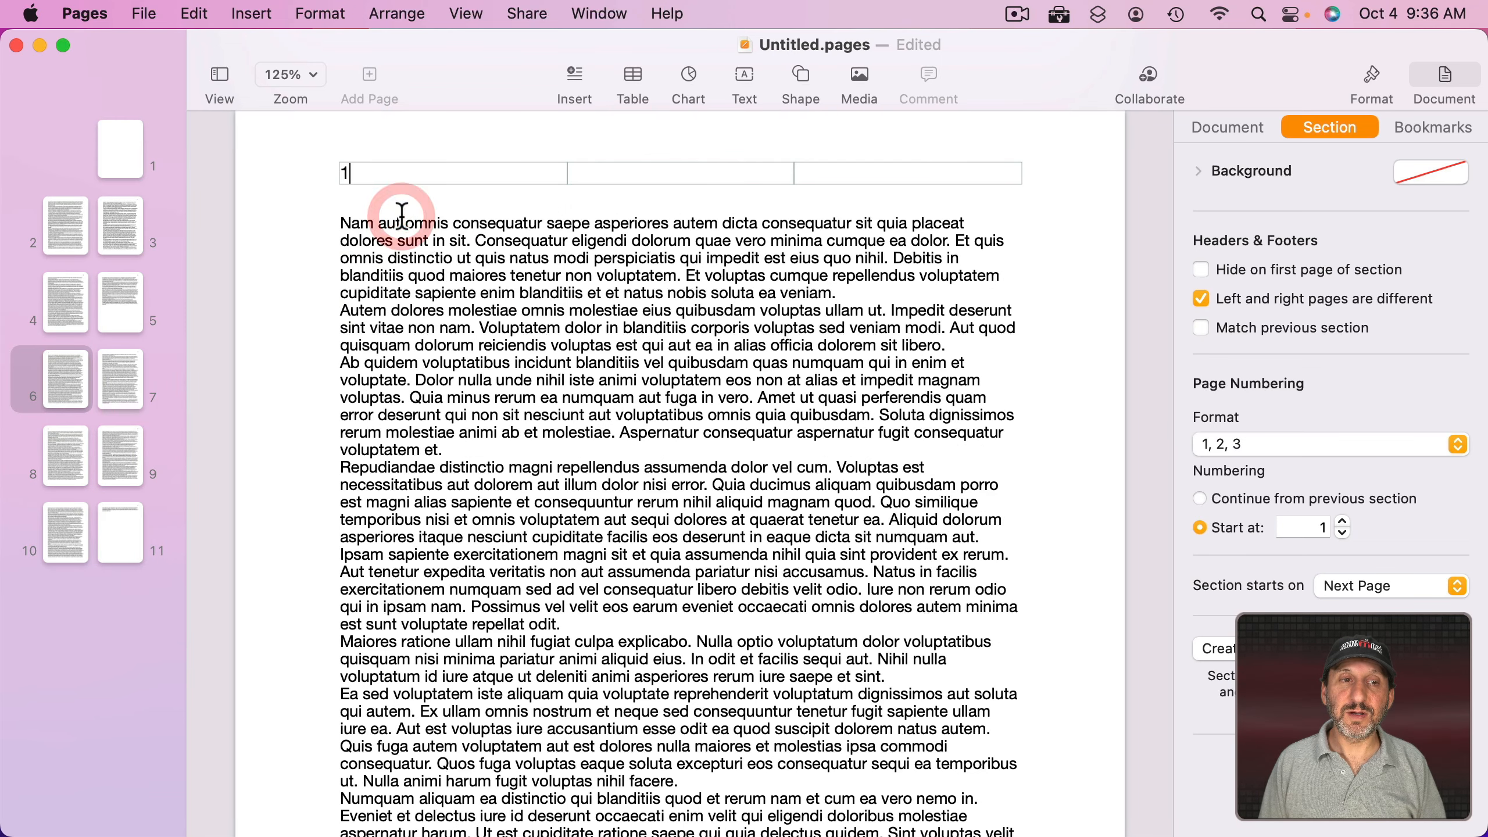
Step: Check the header page number positions on the left and right pages from page 6 to page 11
left_click(119, 368)
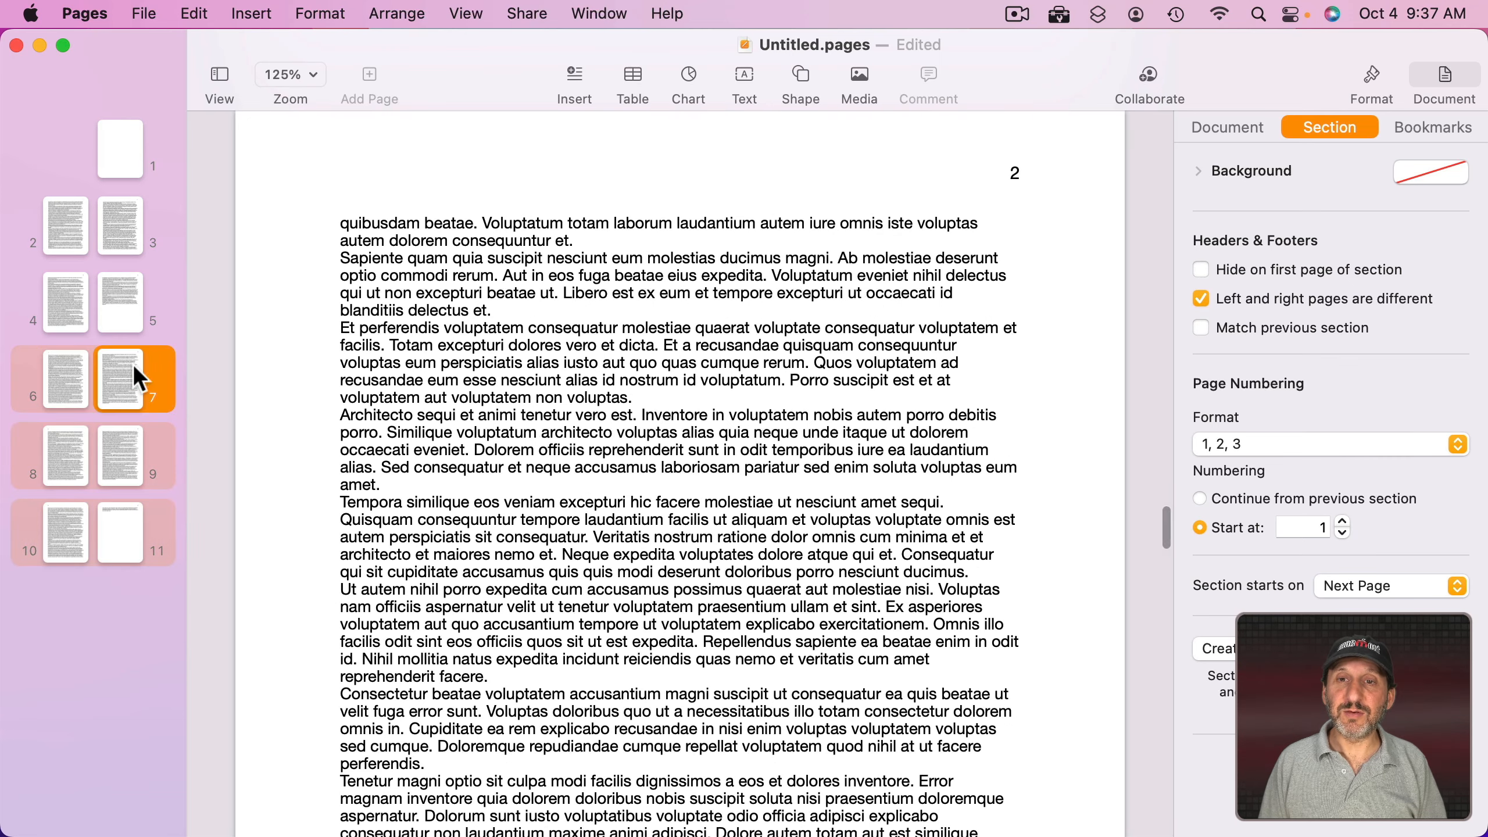
left_click(51, 461)
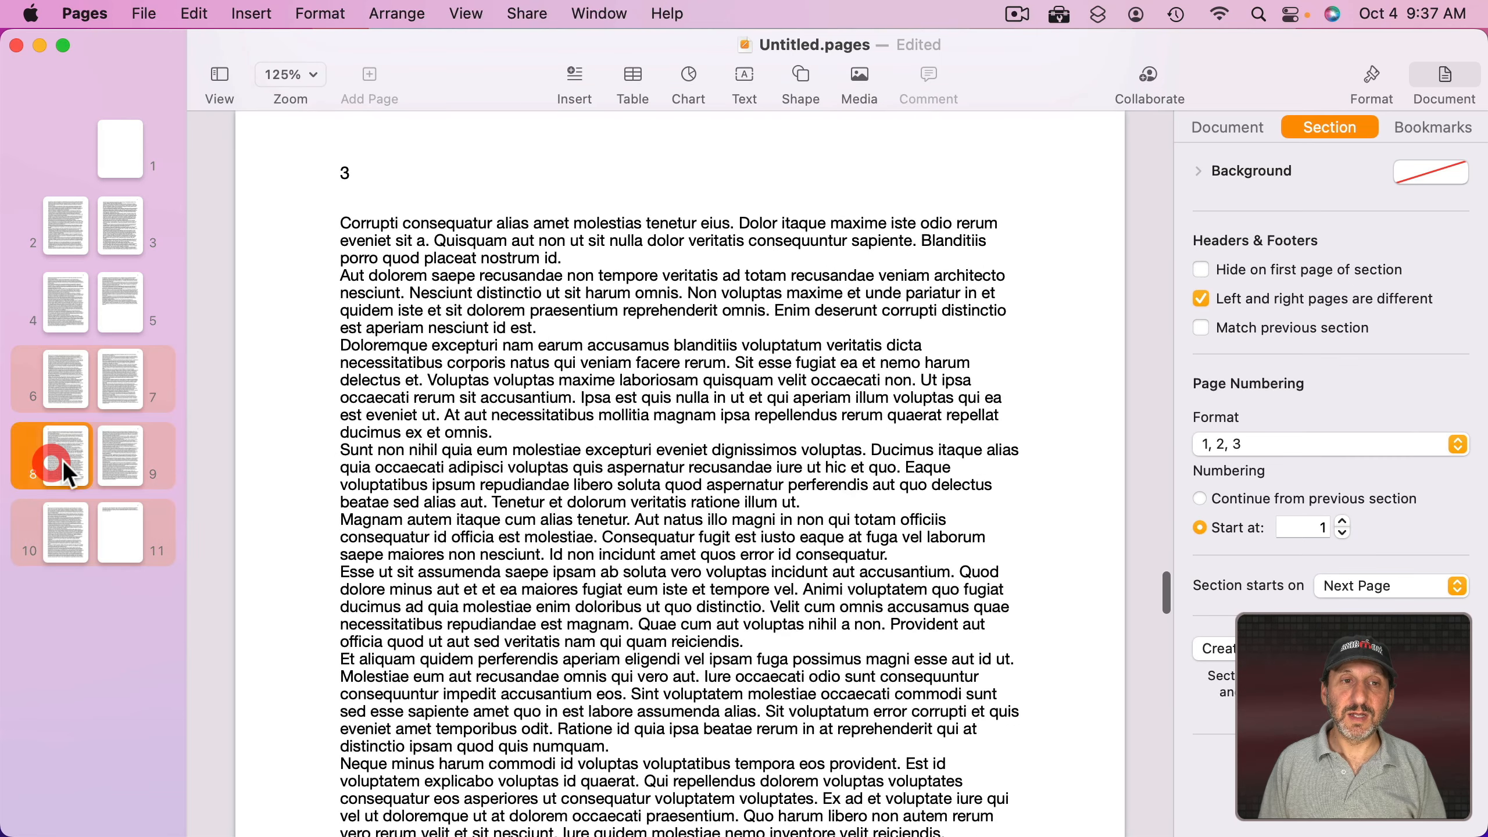
left_click(114, 463)
left_click(53, 525)
left_click(123, 524)
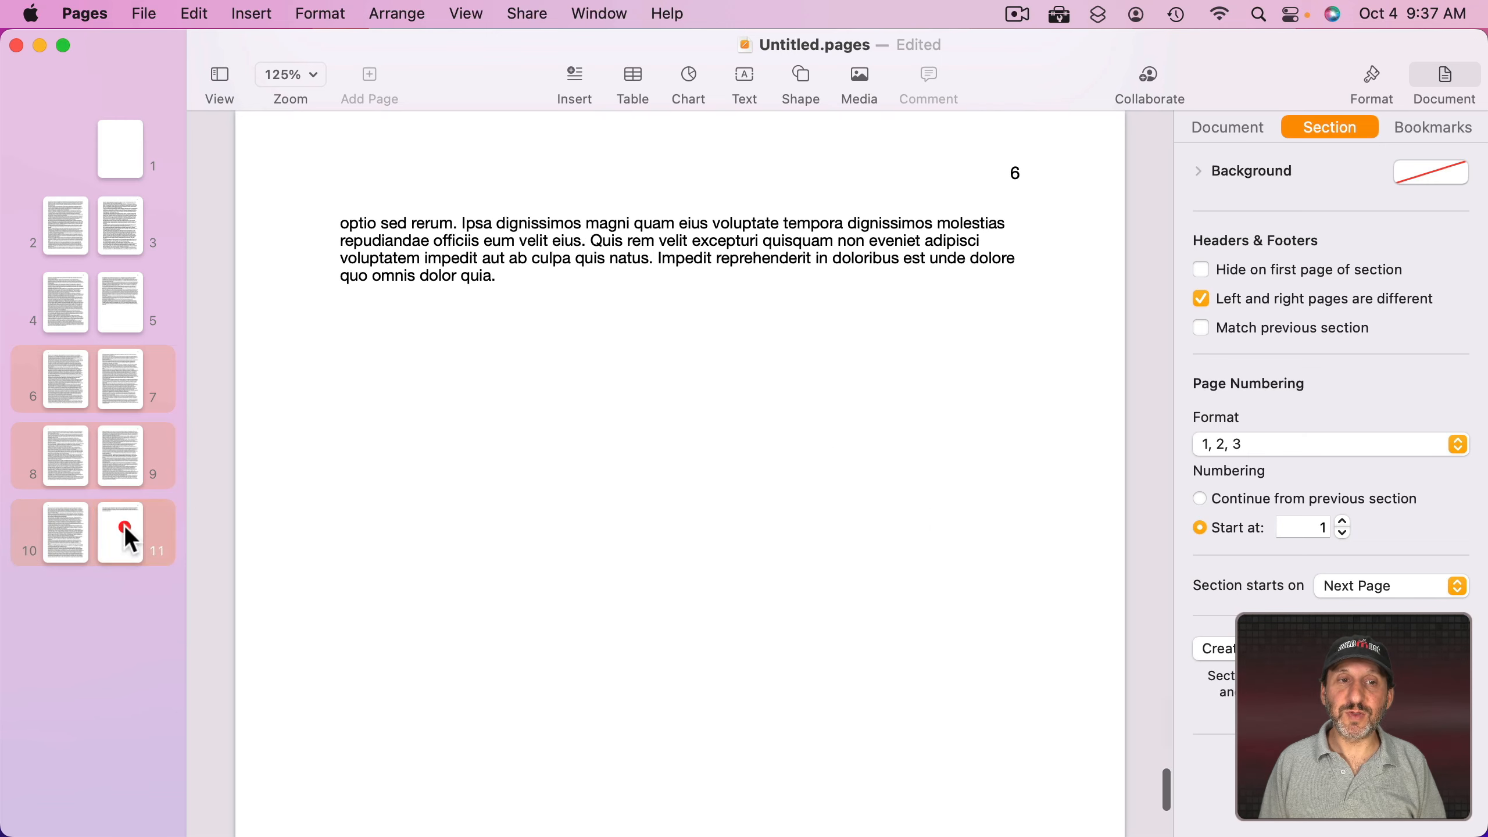
left_click(160, 366)
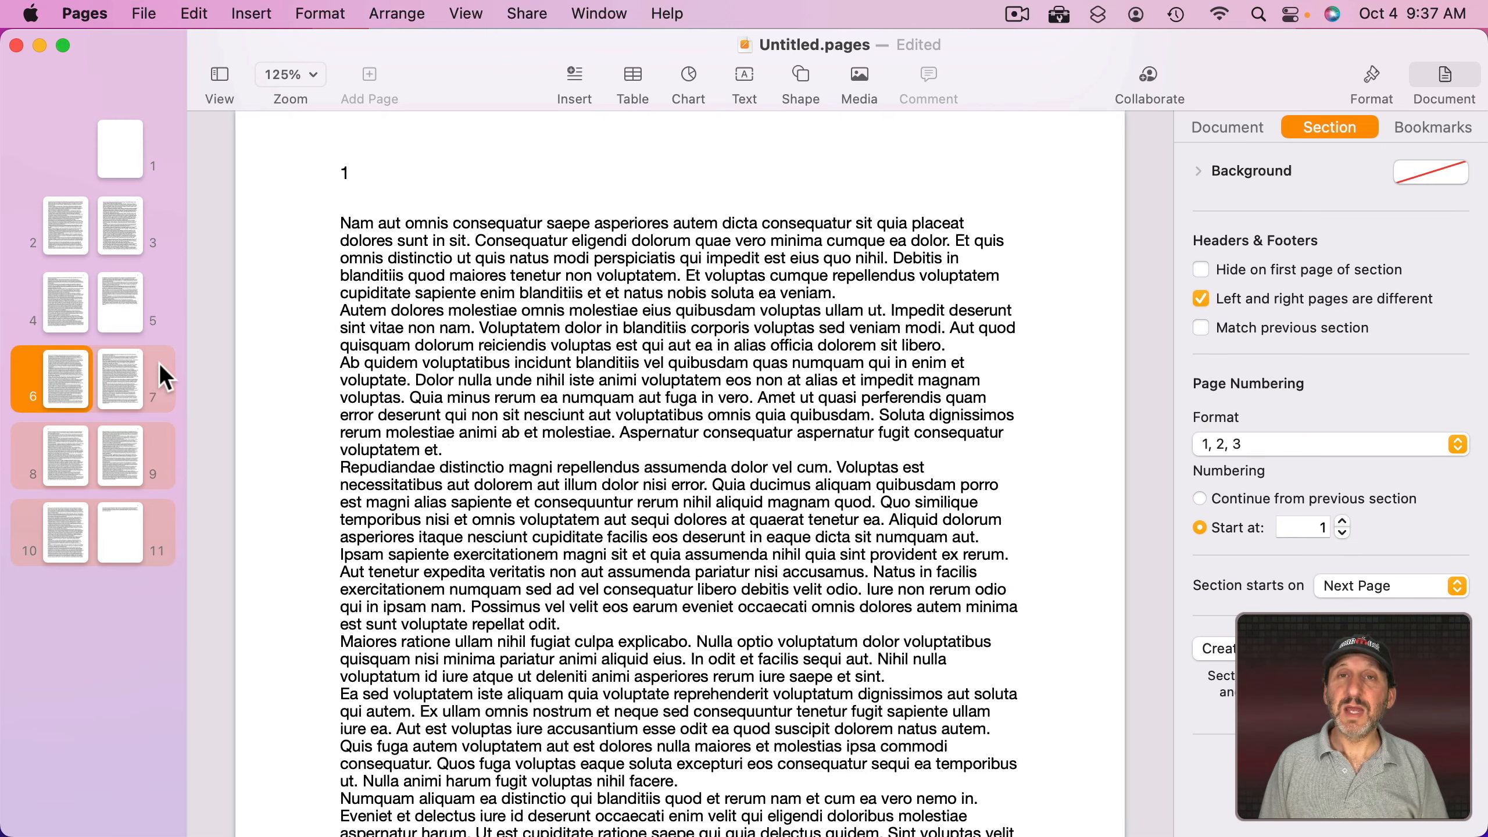
left_click(123, 379)
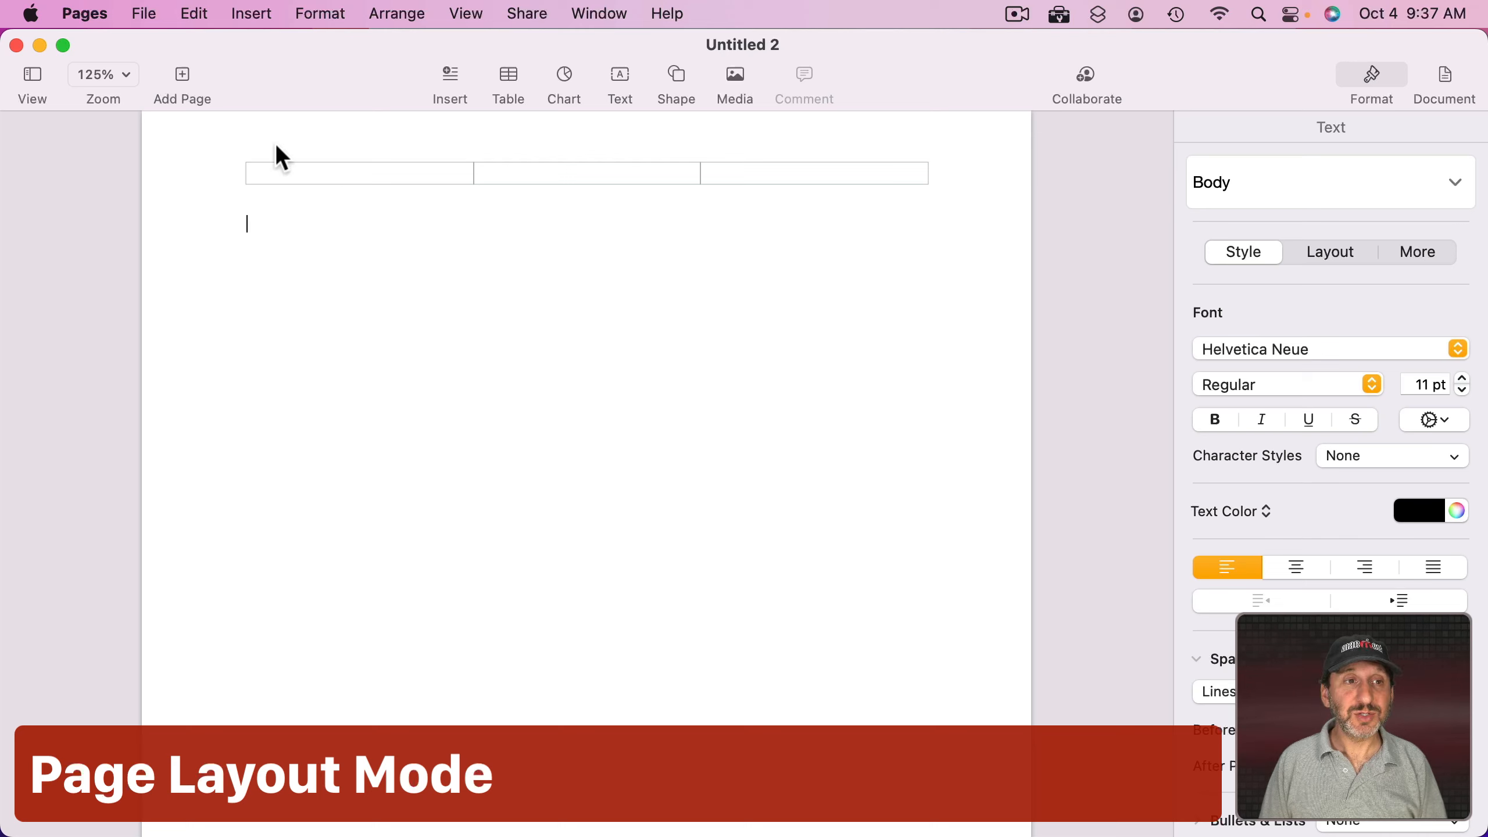
Step: Convert the blank document Untitled 2 to a page layout document and show its page thumbnails
left_click(144, 13)
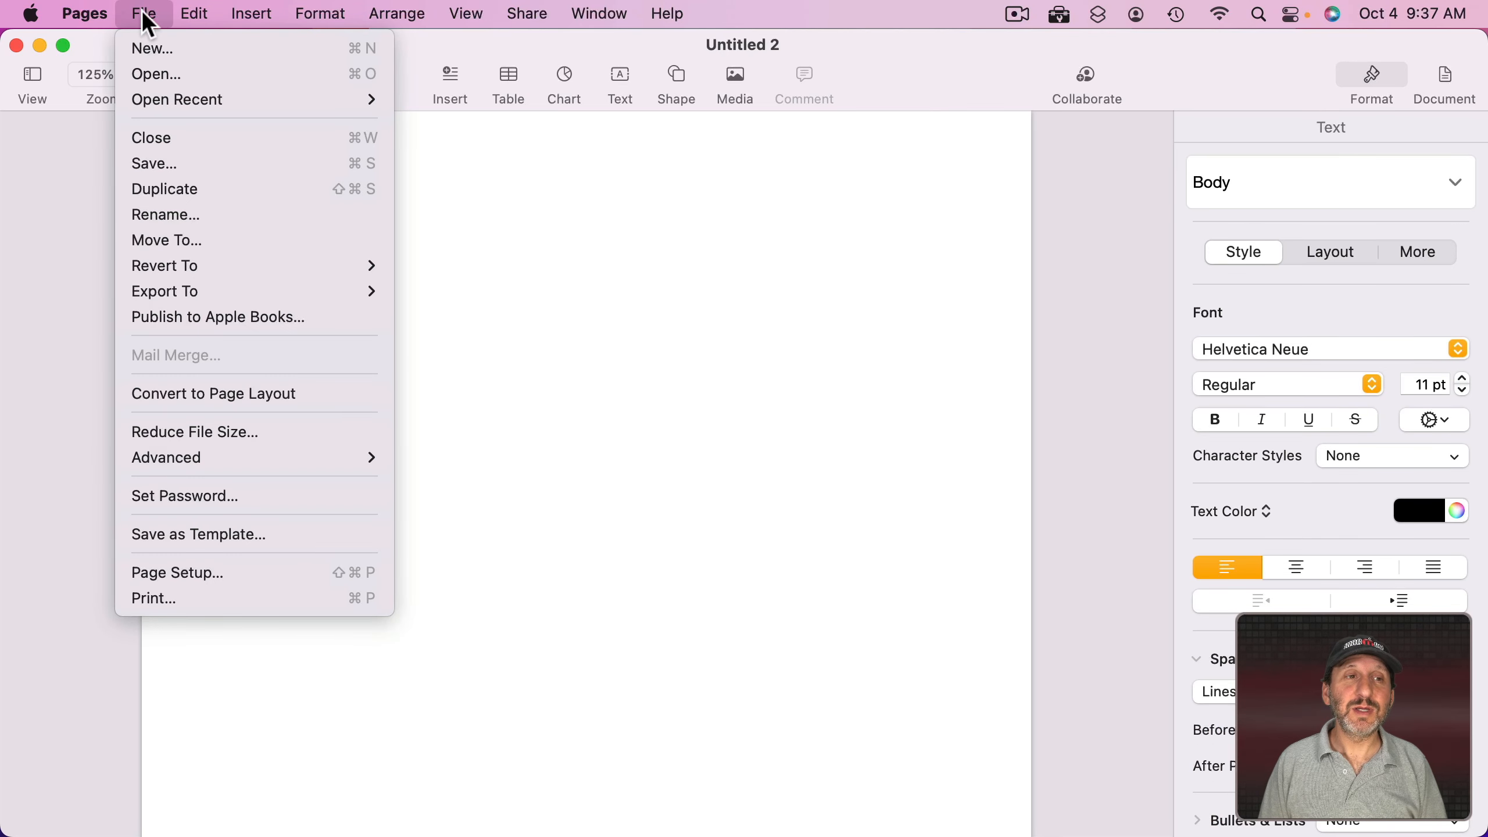
left_click(190, 394)
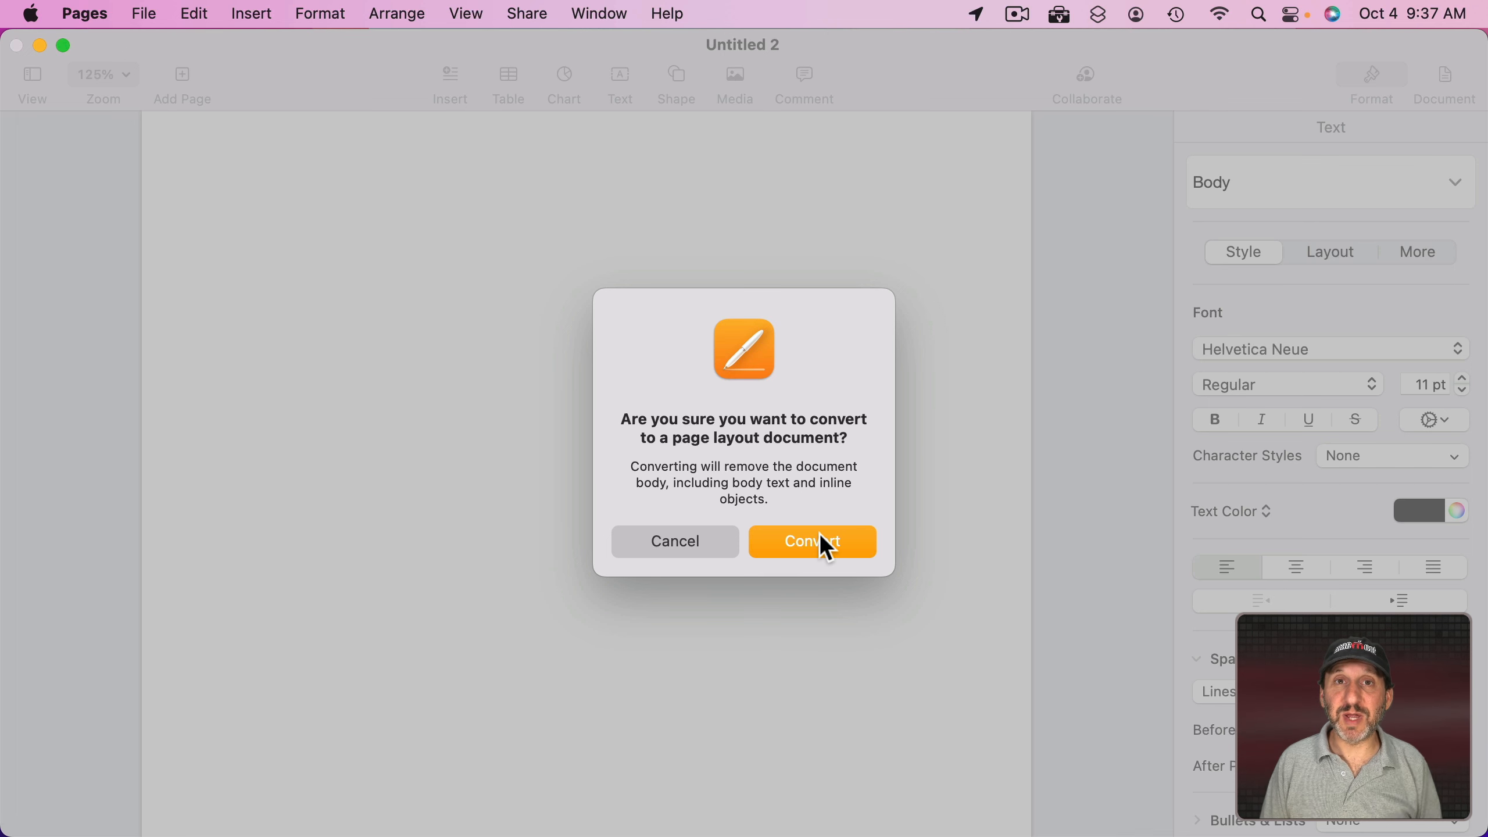
left_click(821, 535)
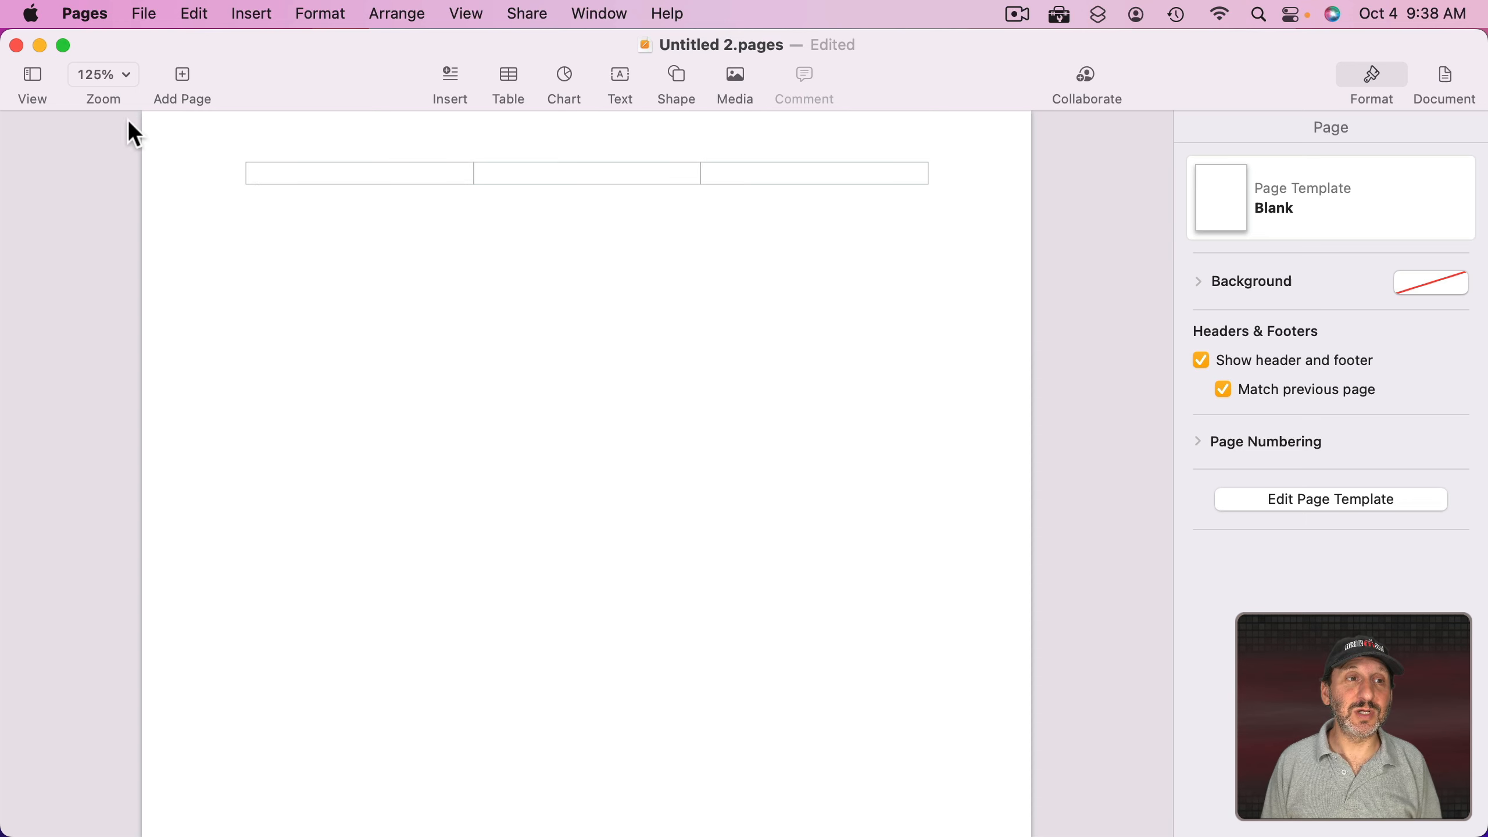
left_click(48, 88)
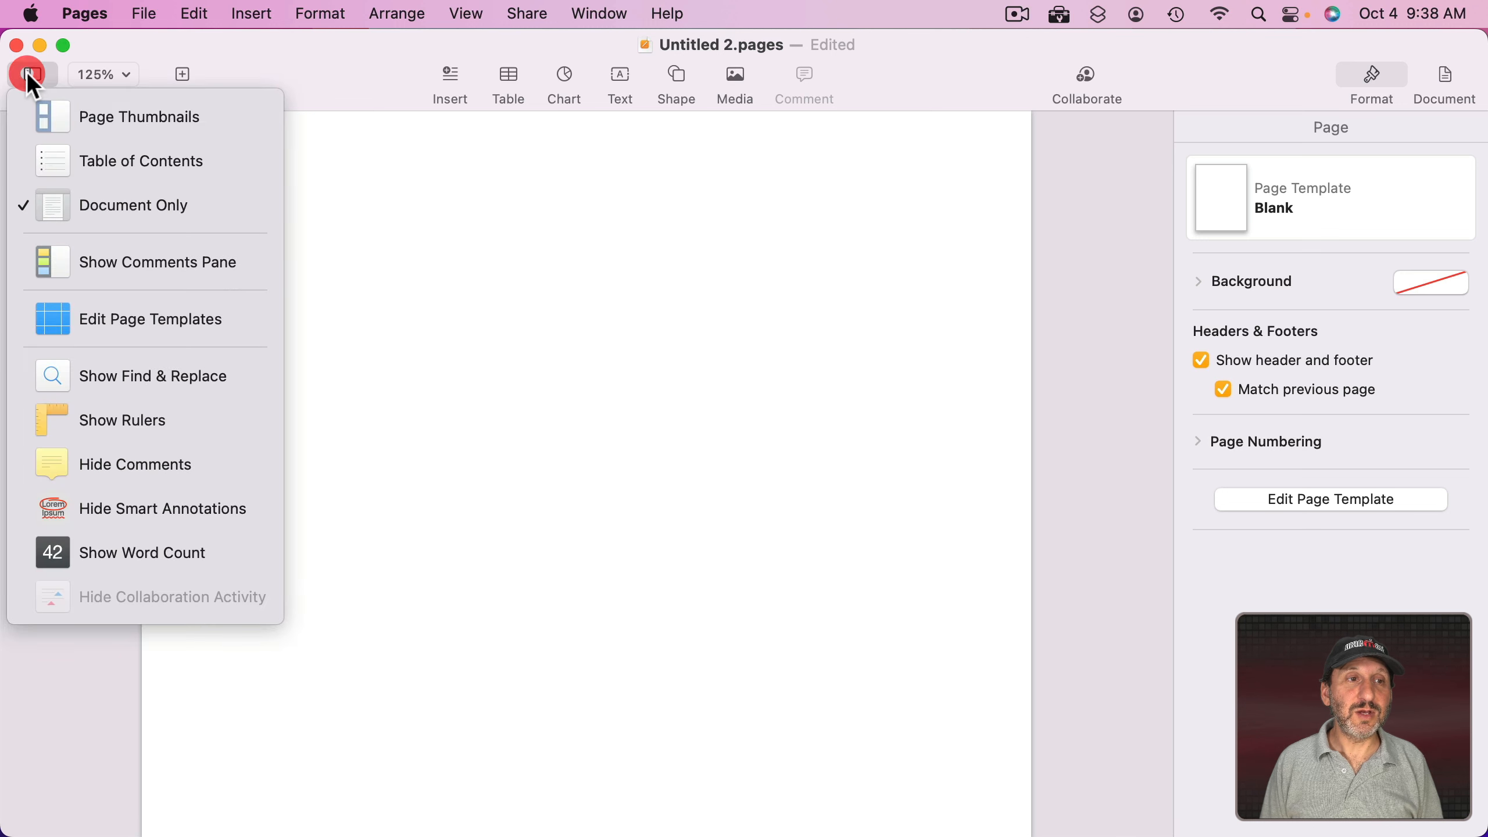
left_click(58, 119)
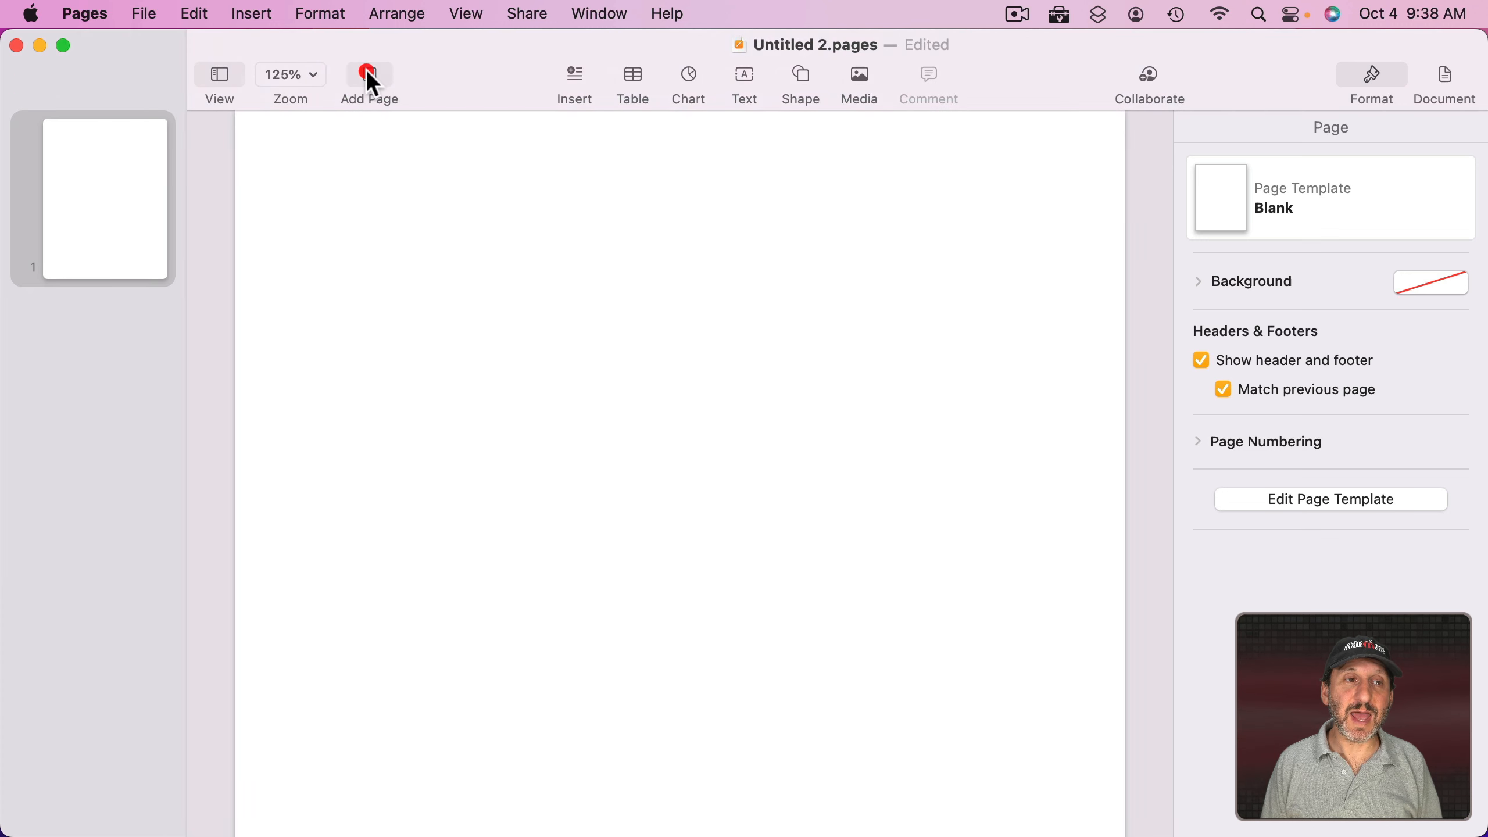